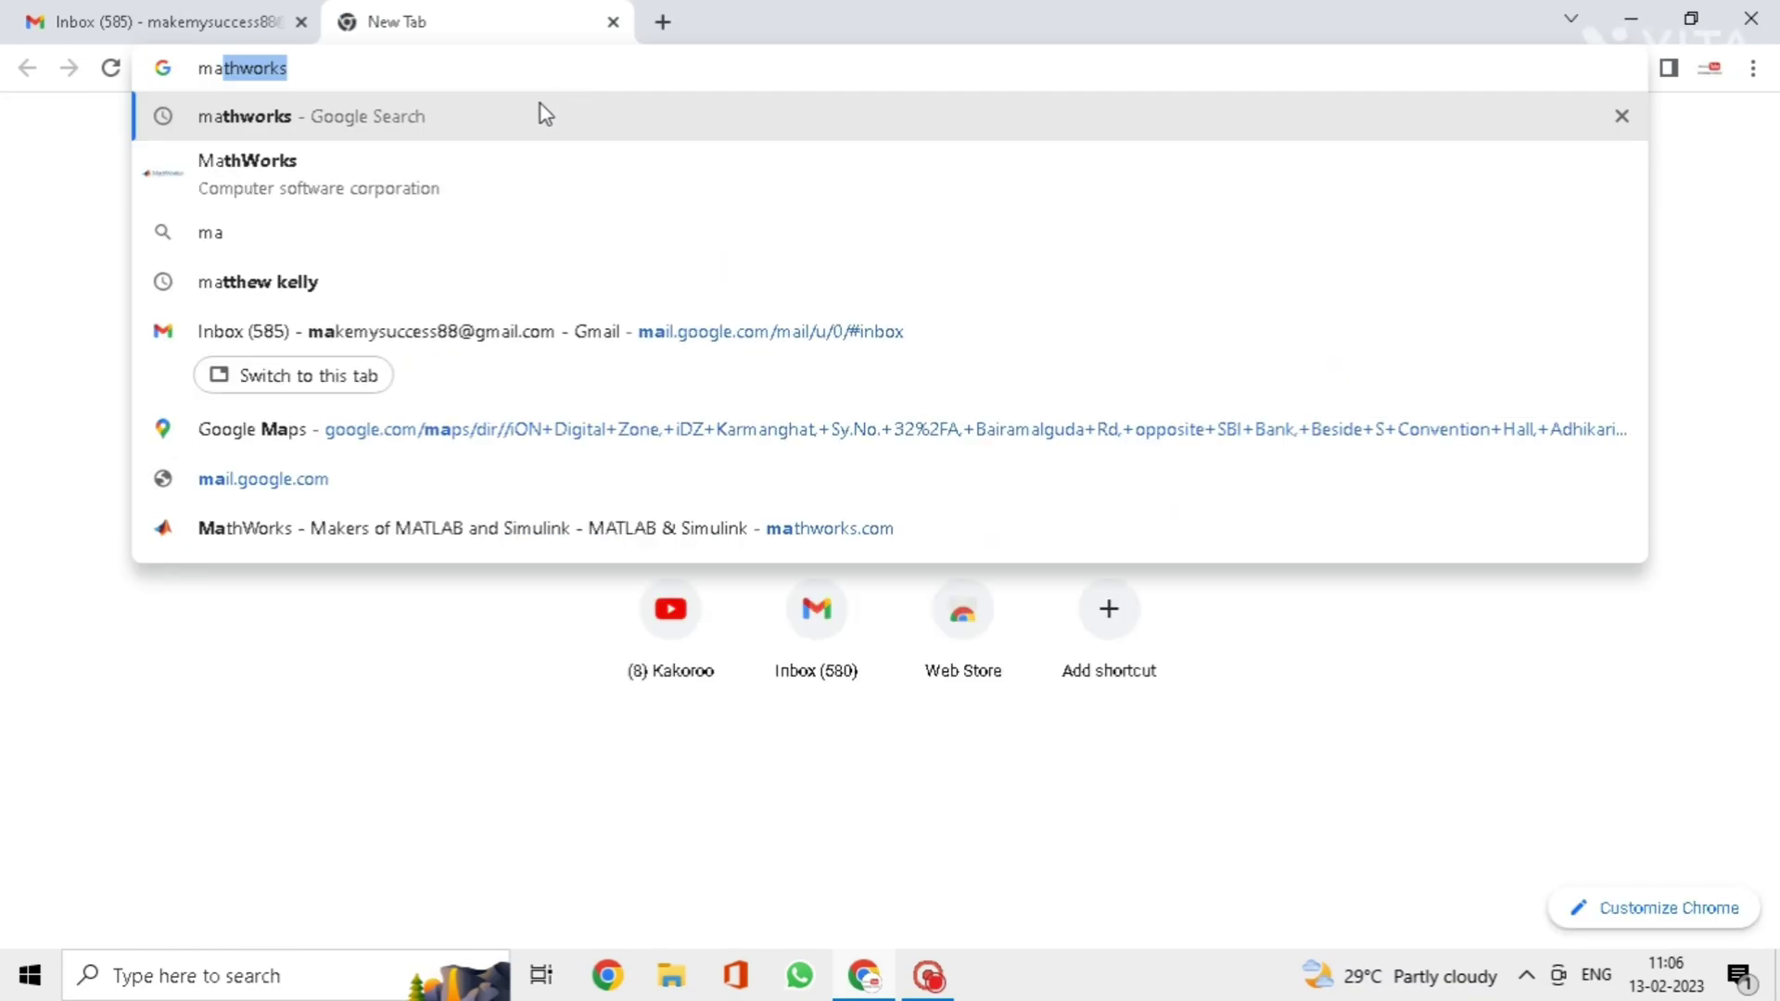
Search Google for 'mathworks' and open the official MathWorks home page.
left_click(541, 104)
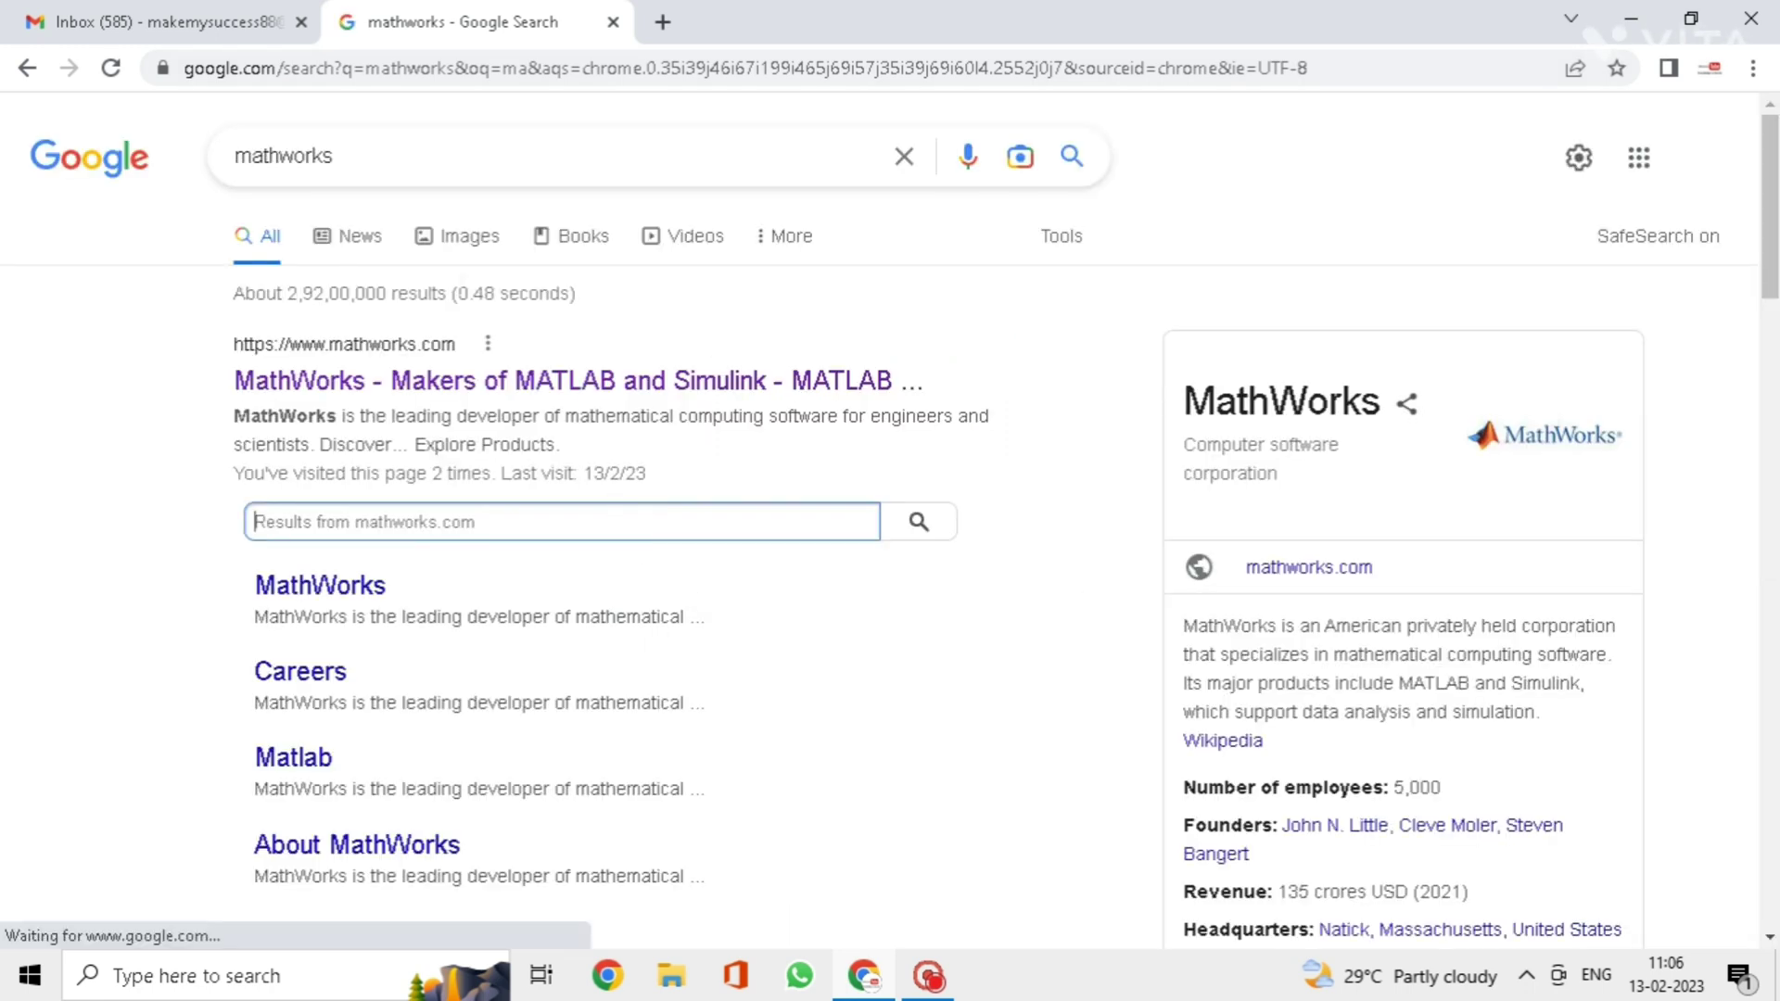
left_click(448, 383)
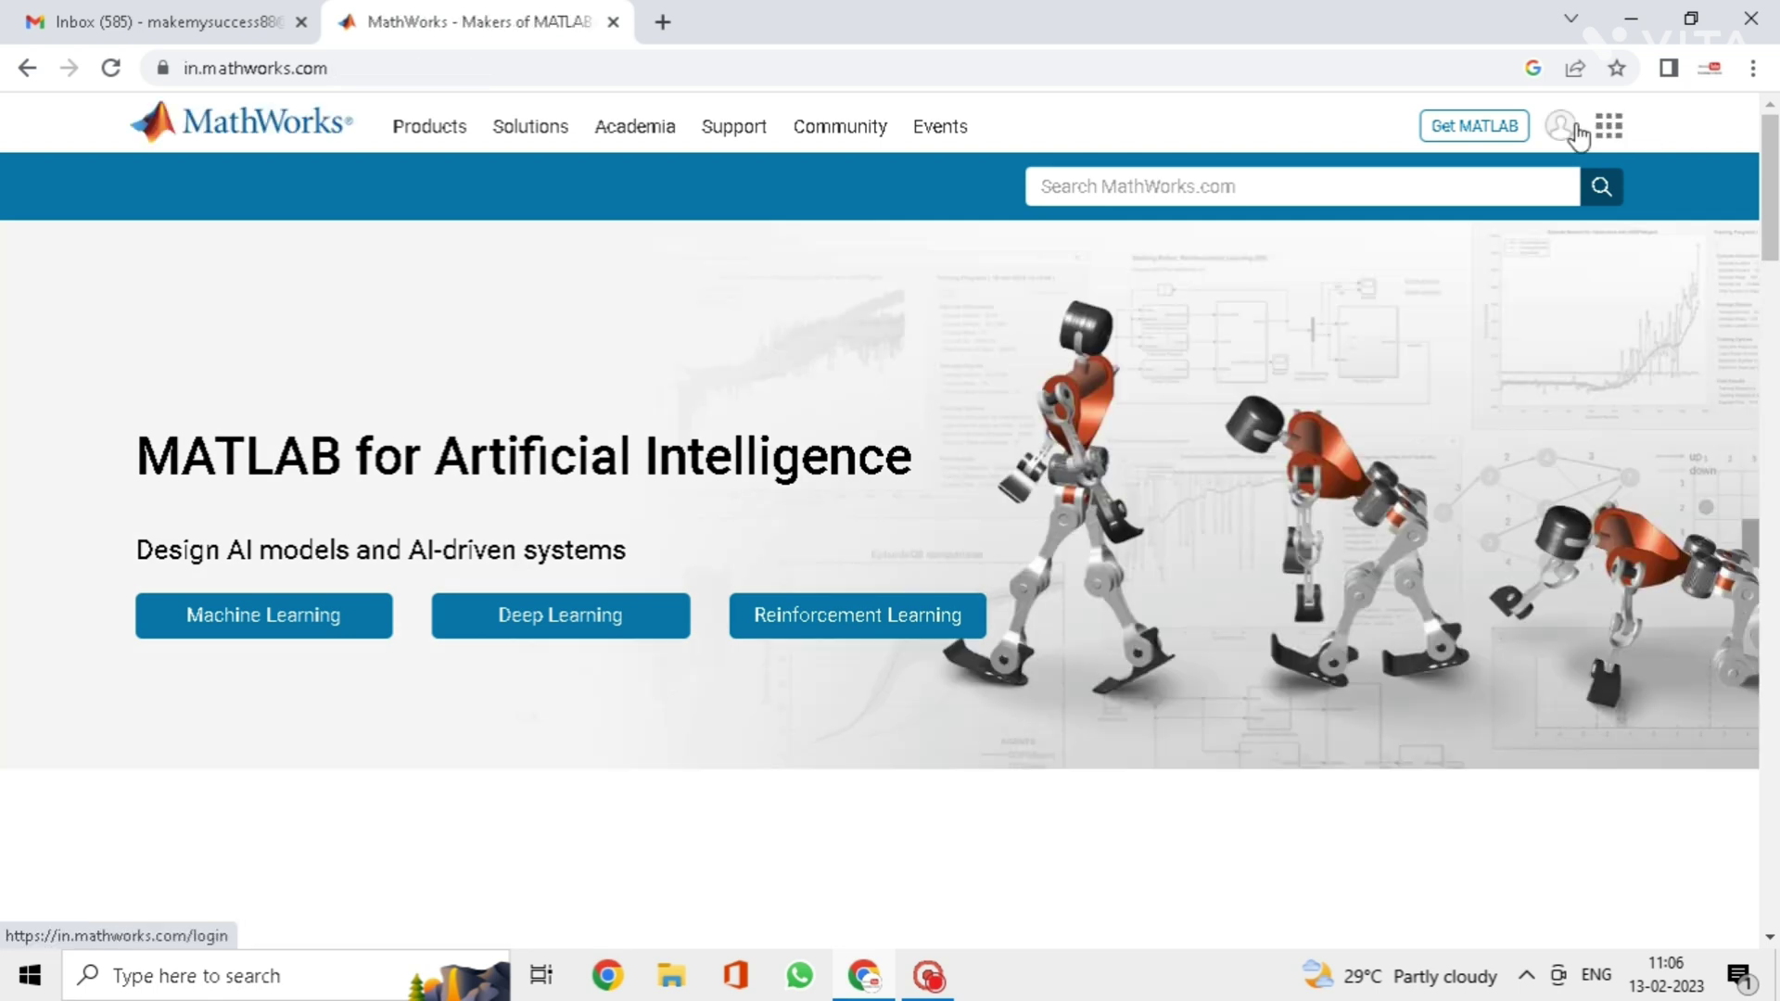
Start a new MathWorks account with email and location, then enter the first name.
left_click(1565, 132)
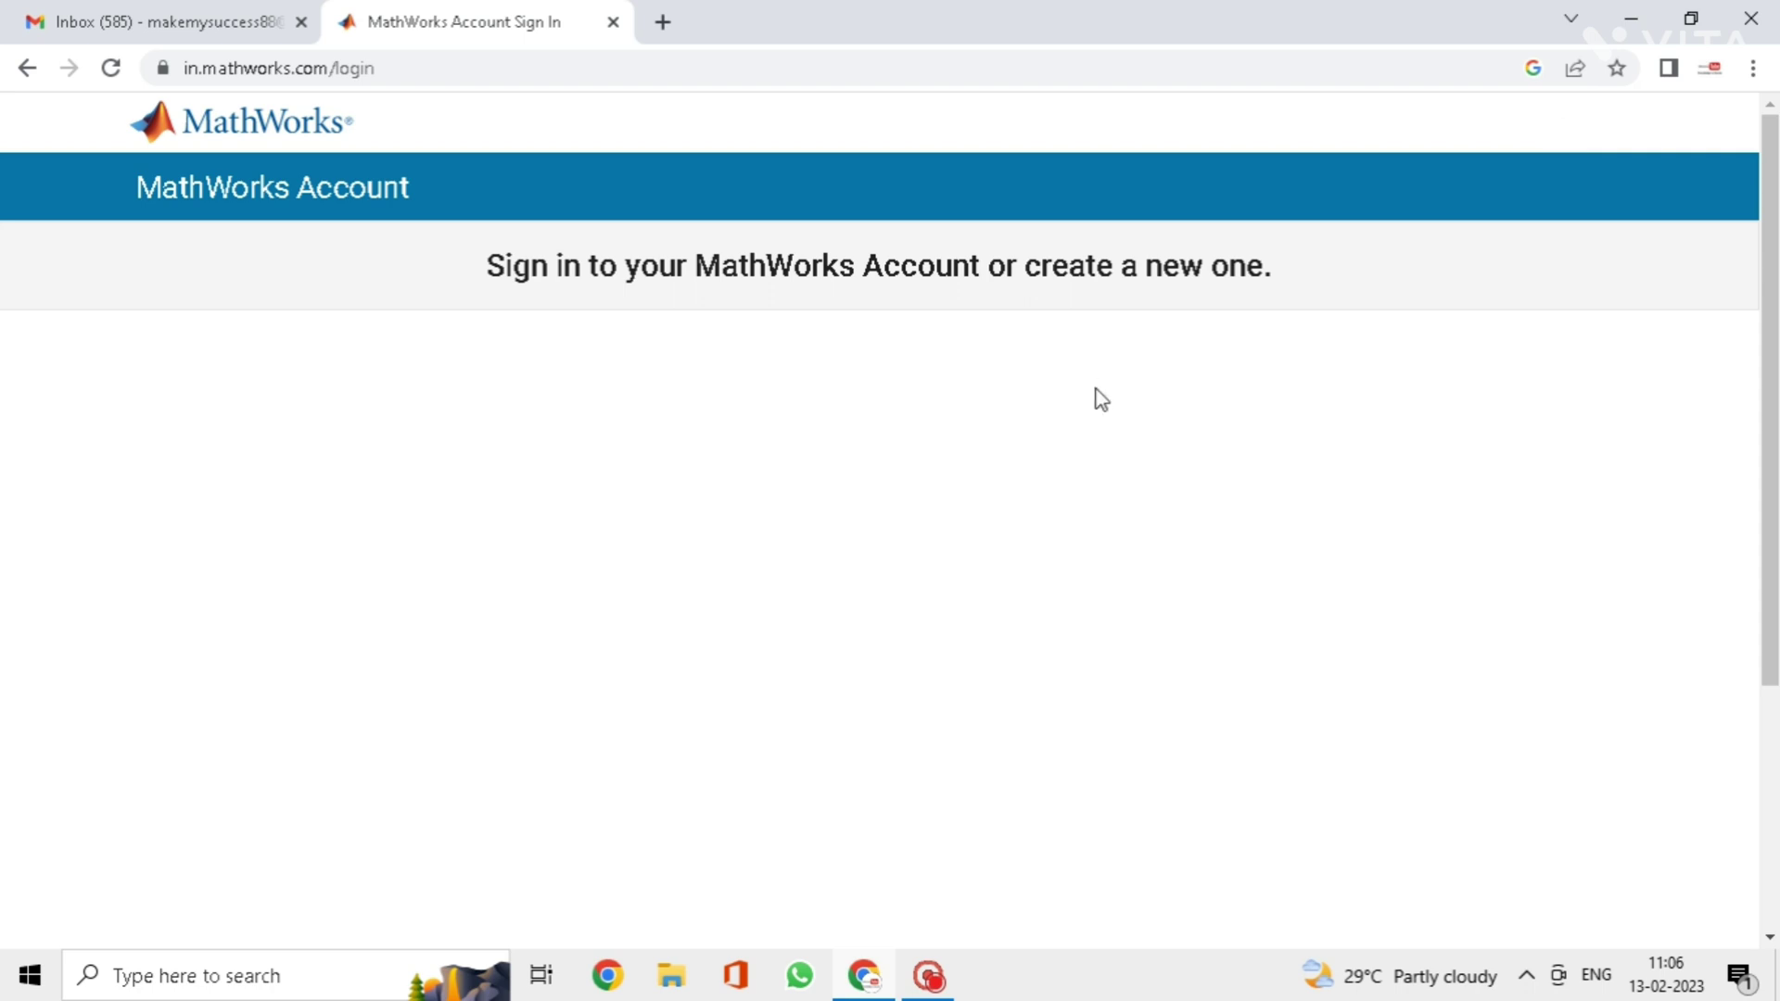
scroll(1102, 399, "down", 4)
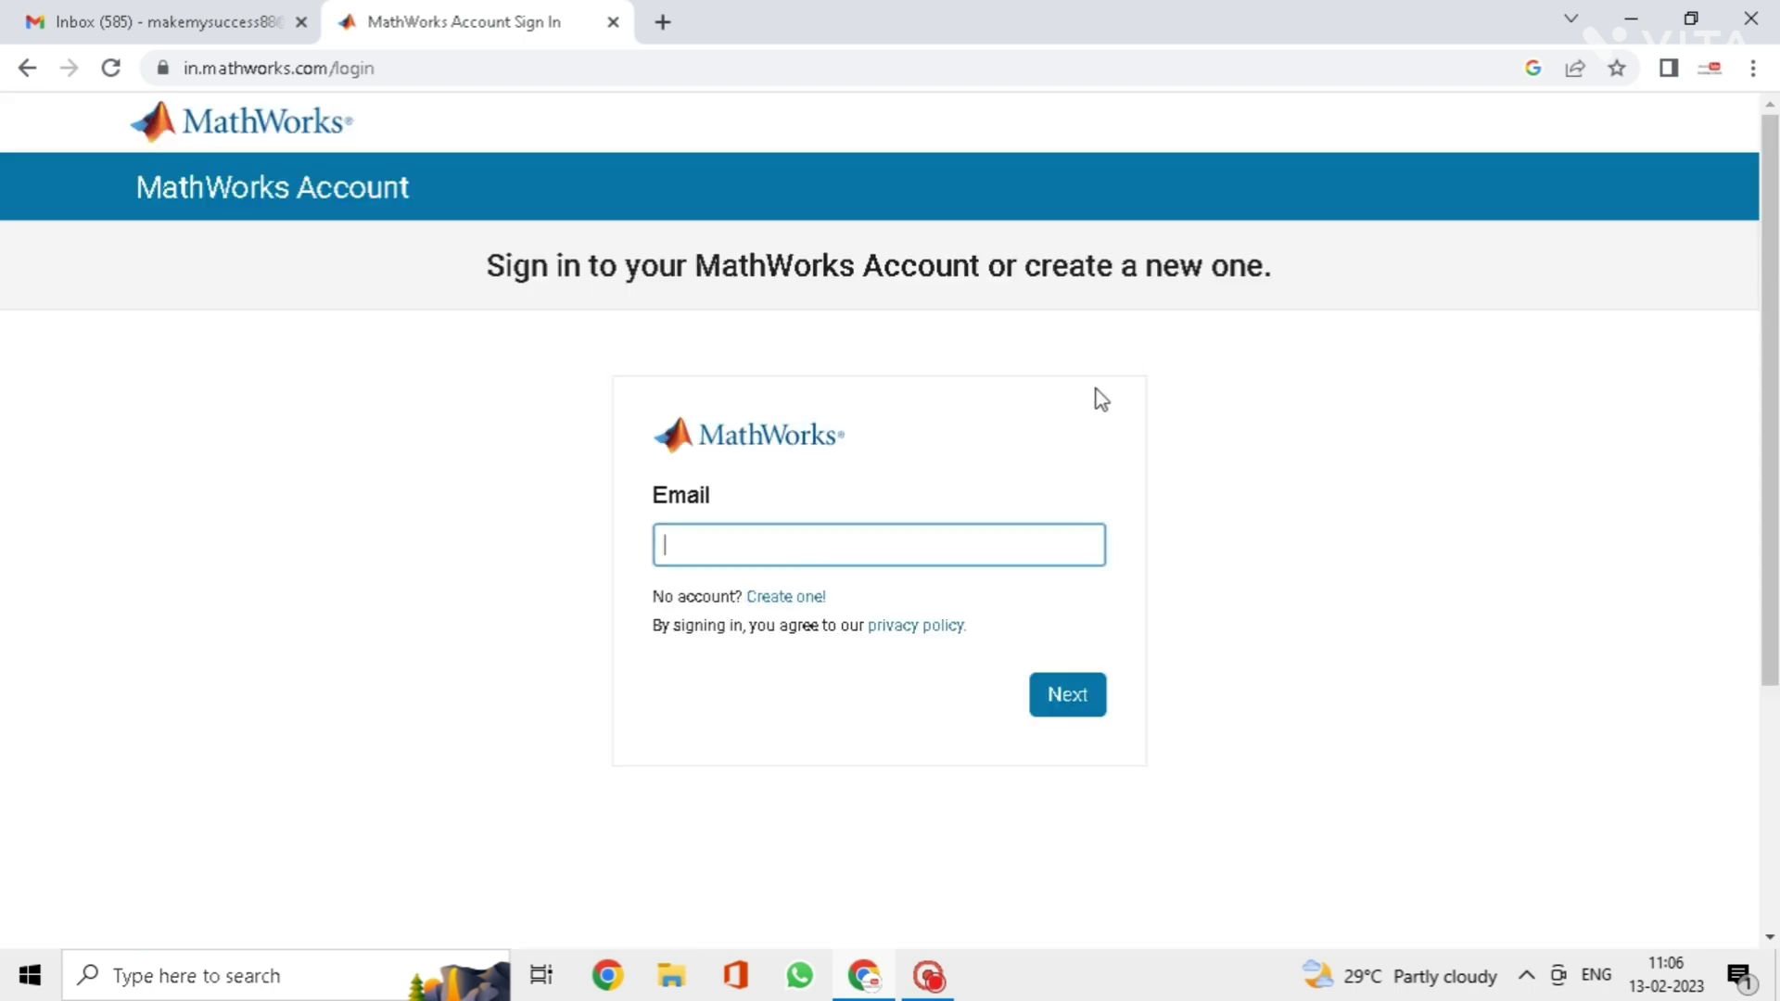
left_click(803, 603)
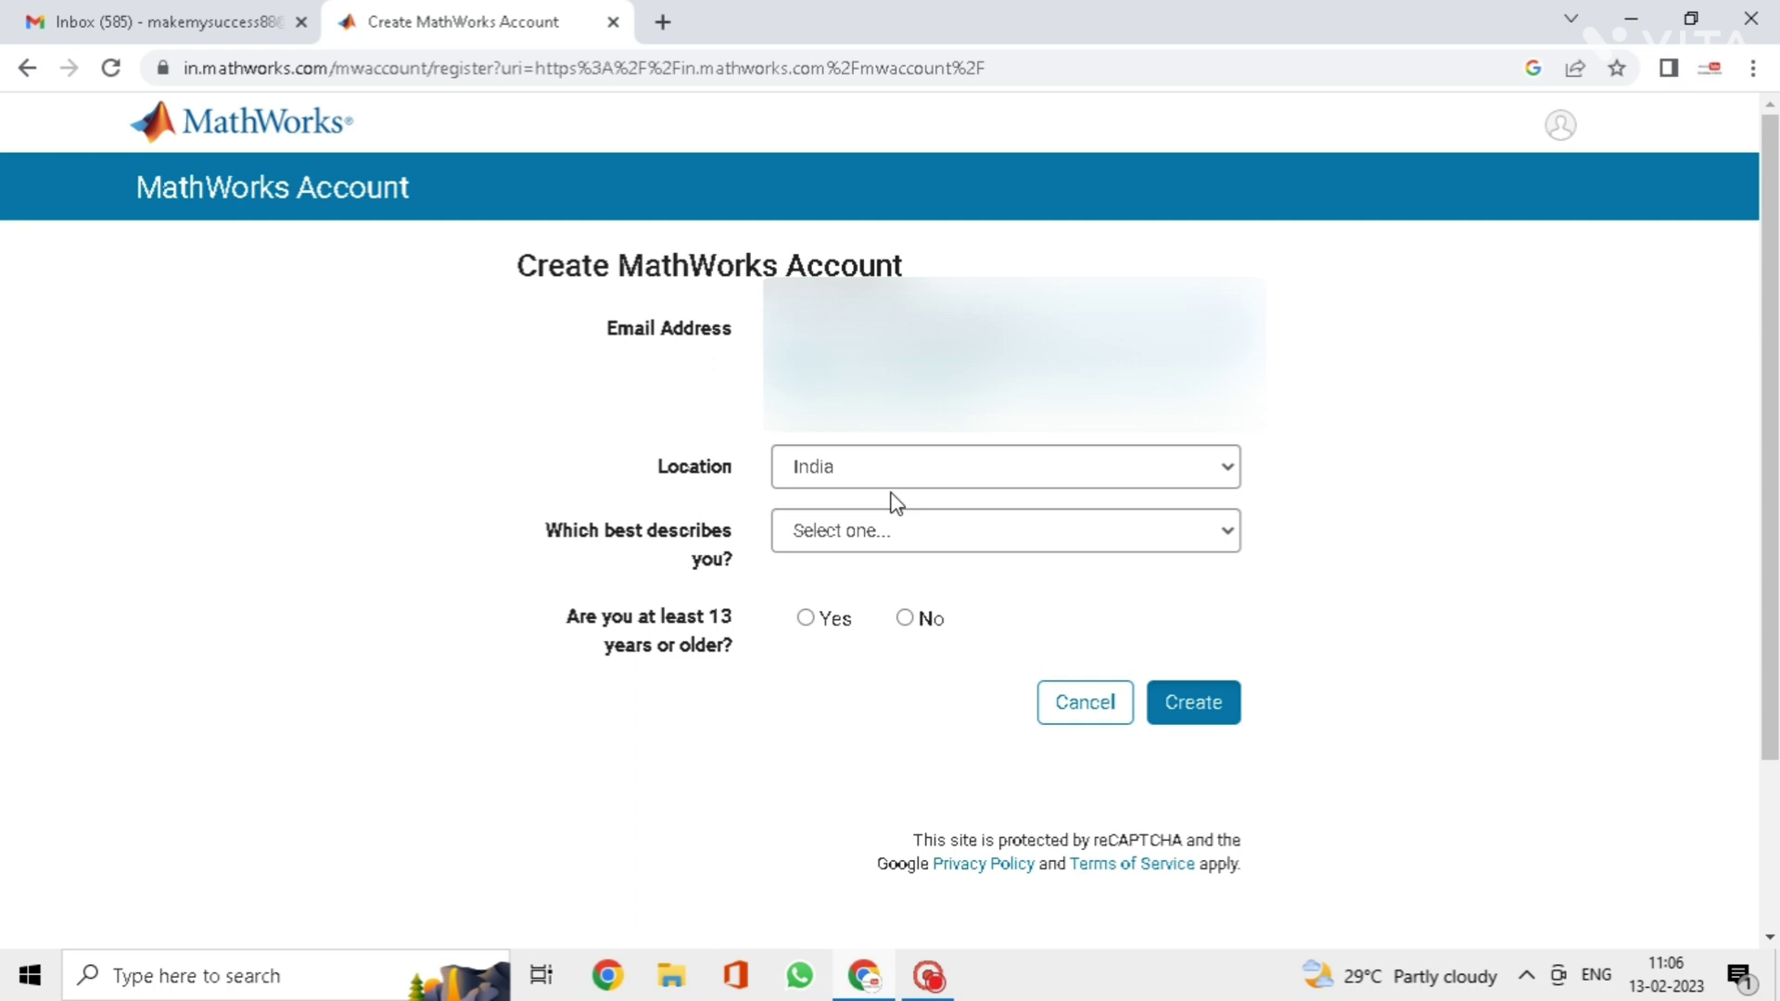
left_click(1166, 696)
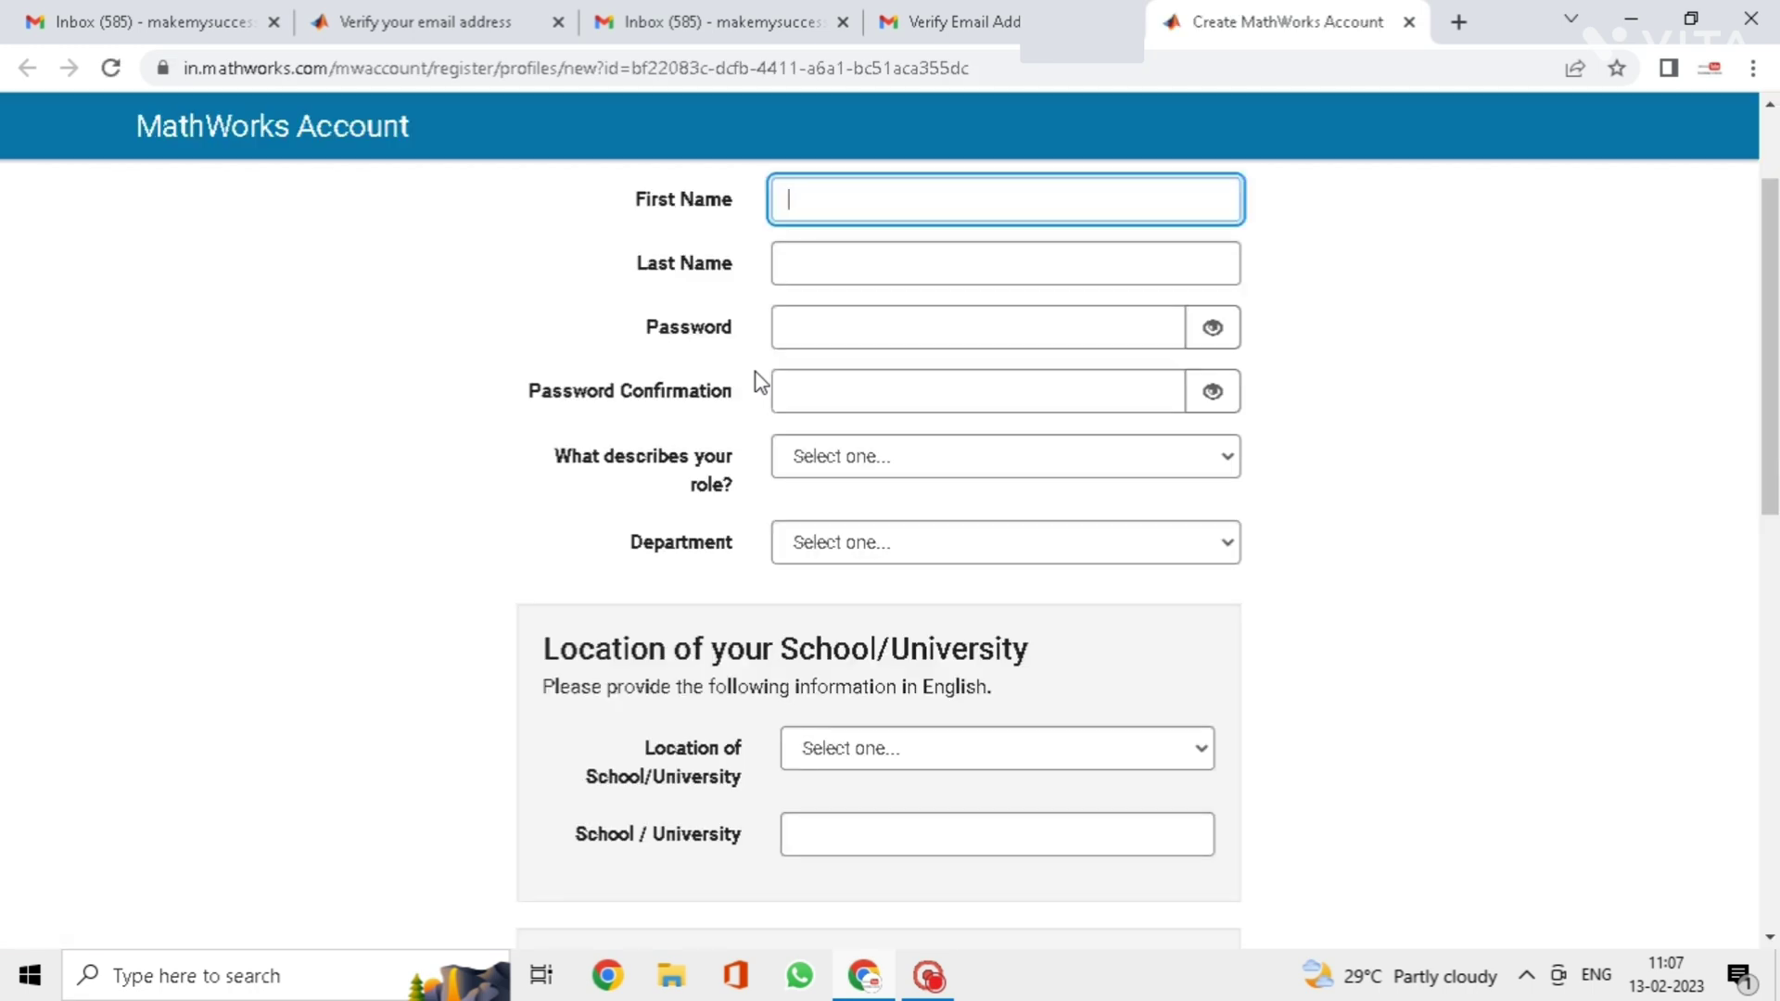
Enter the account holder's last name, then type and confirm the account password.
key("Tab")
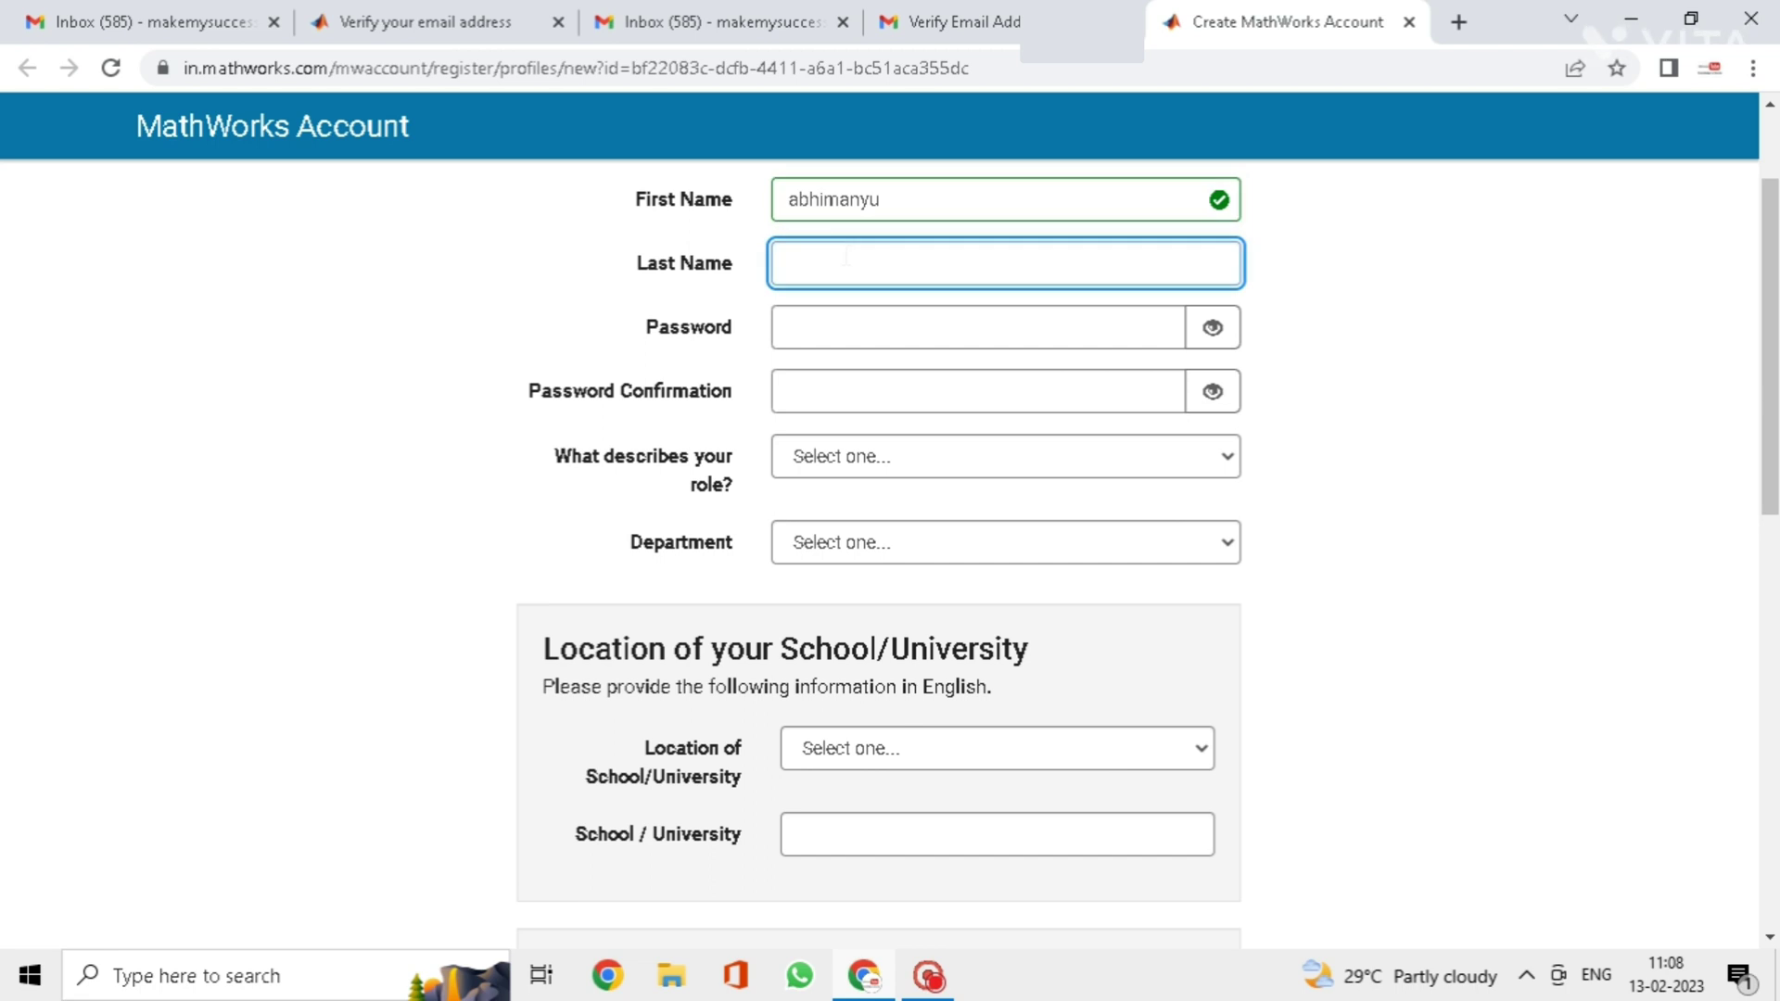
left_click(819, 337)
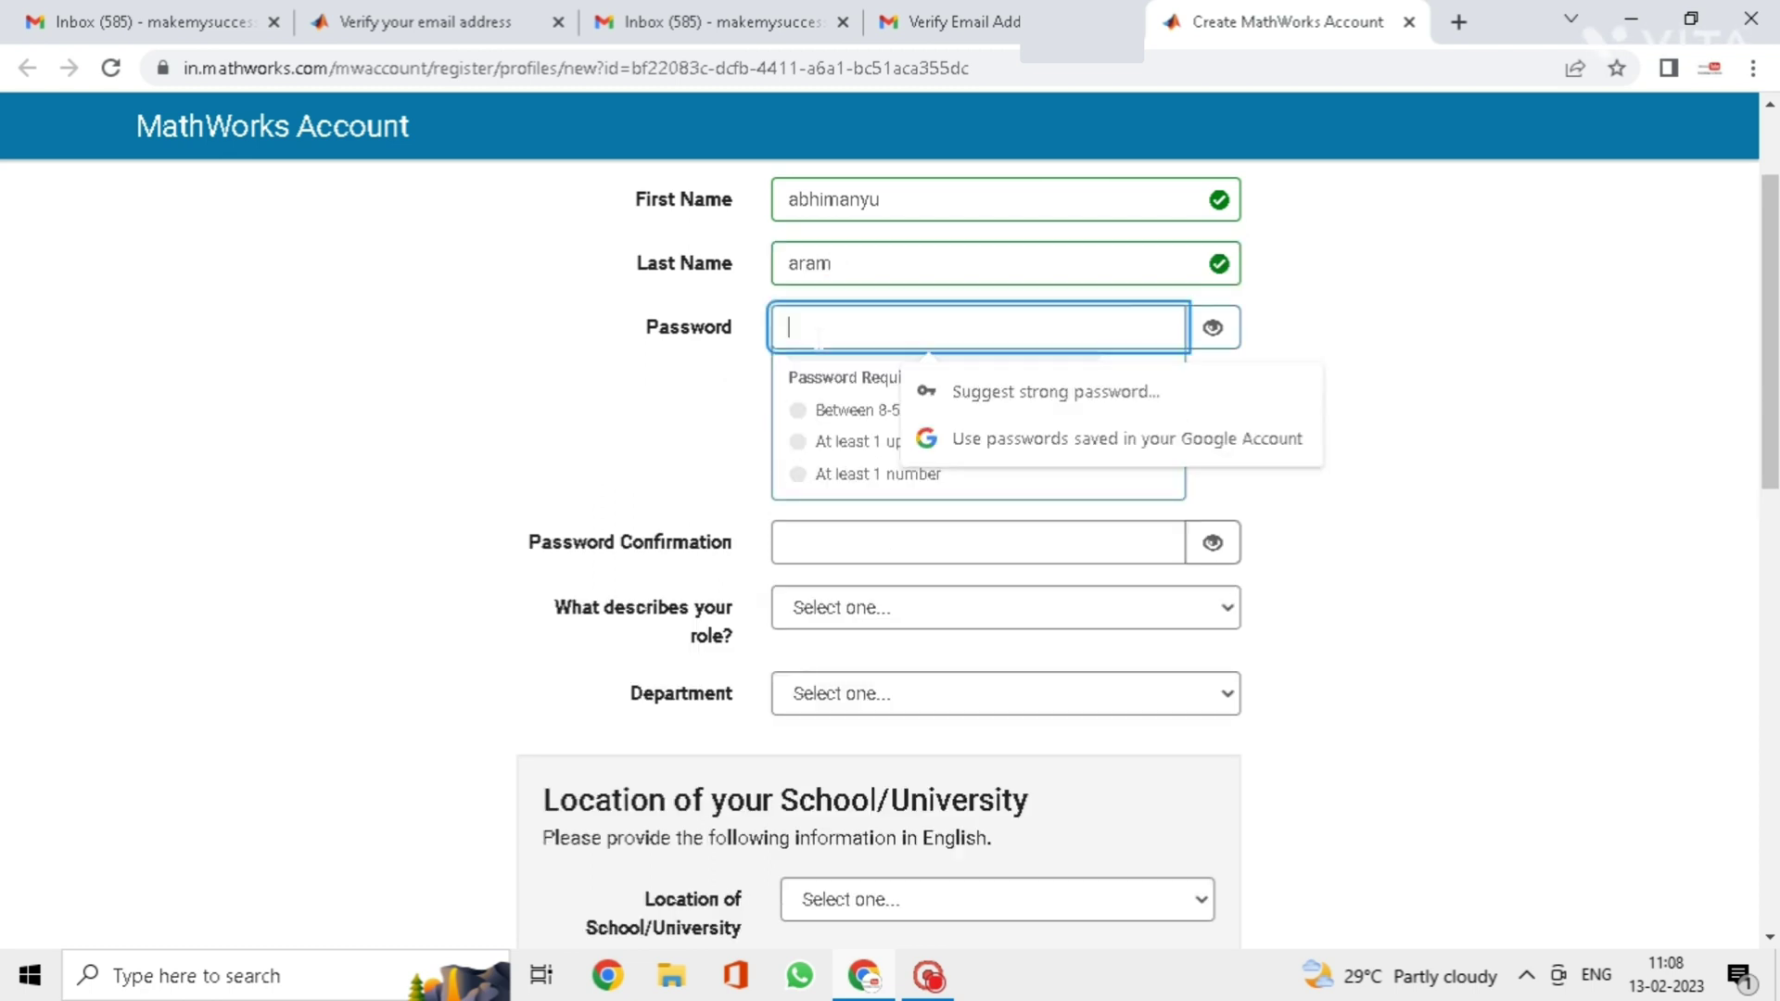
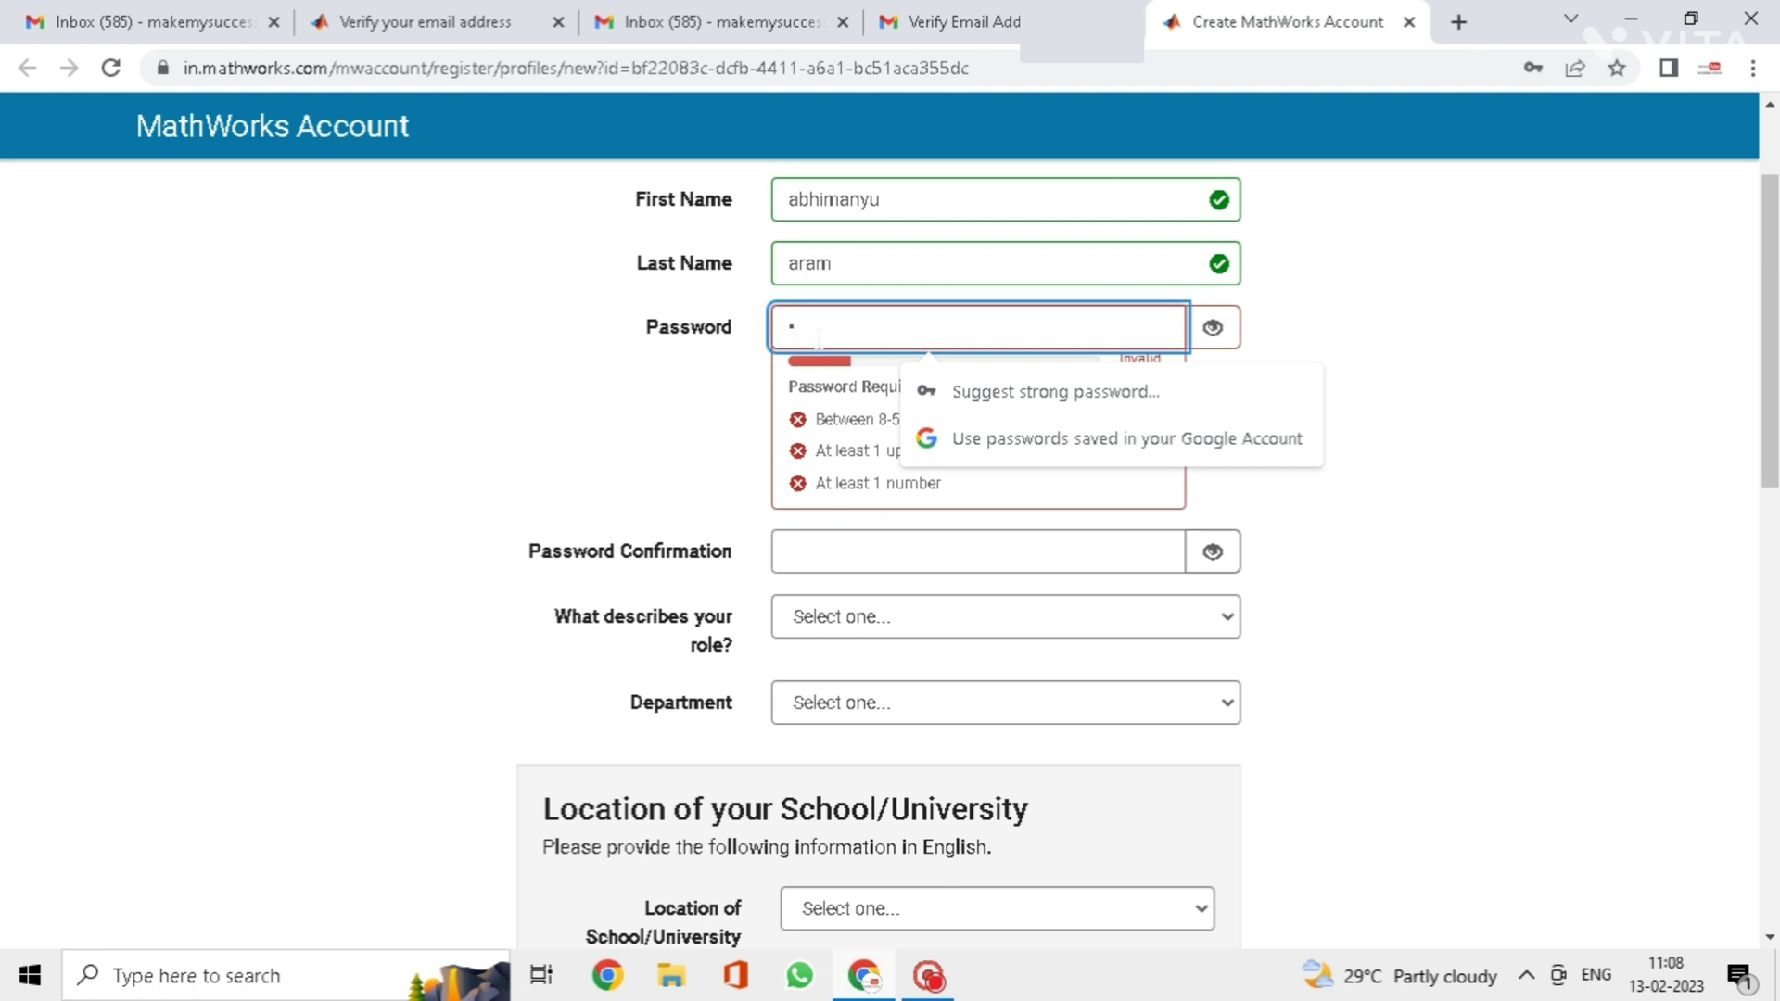
left_click(858, 553)
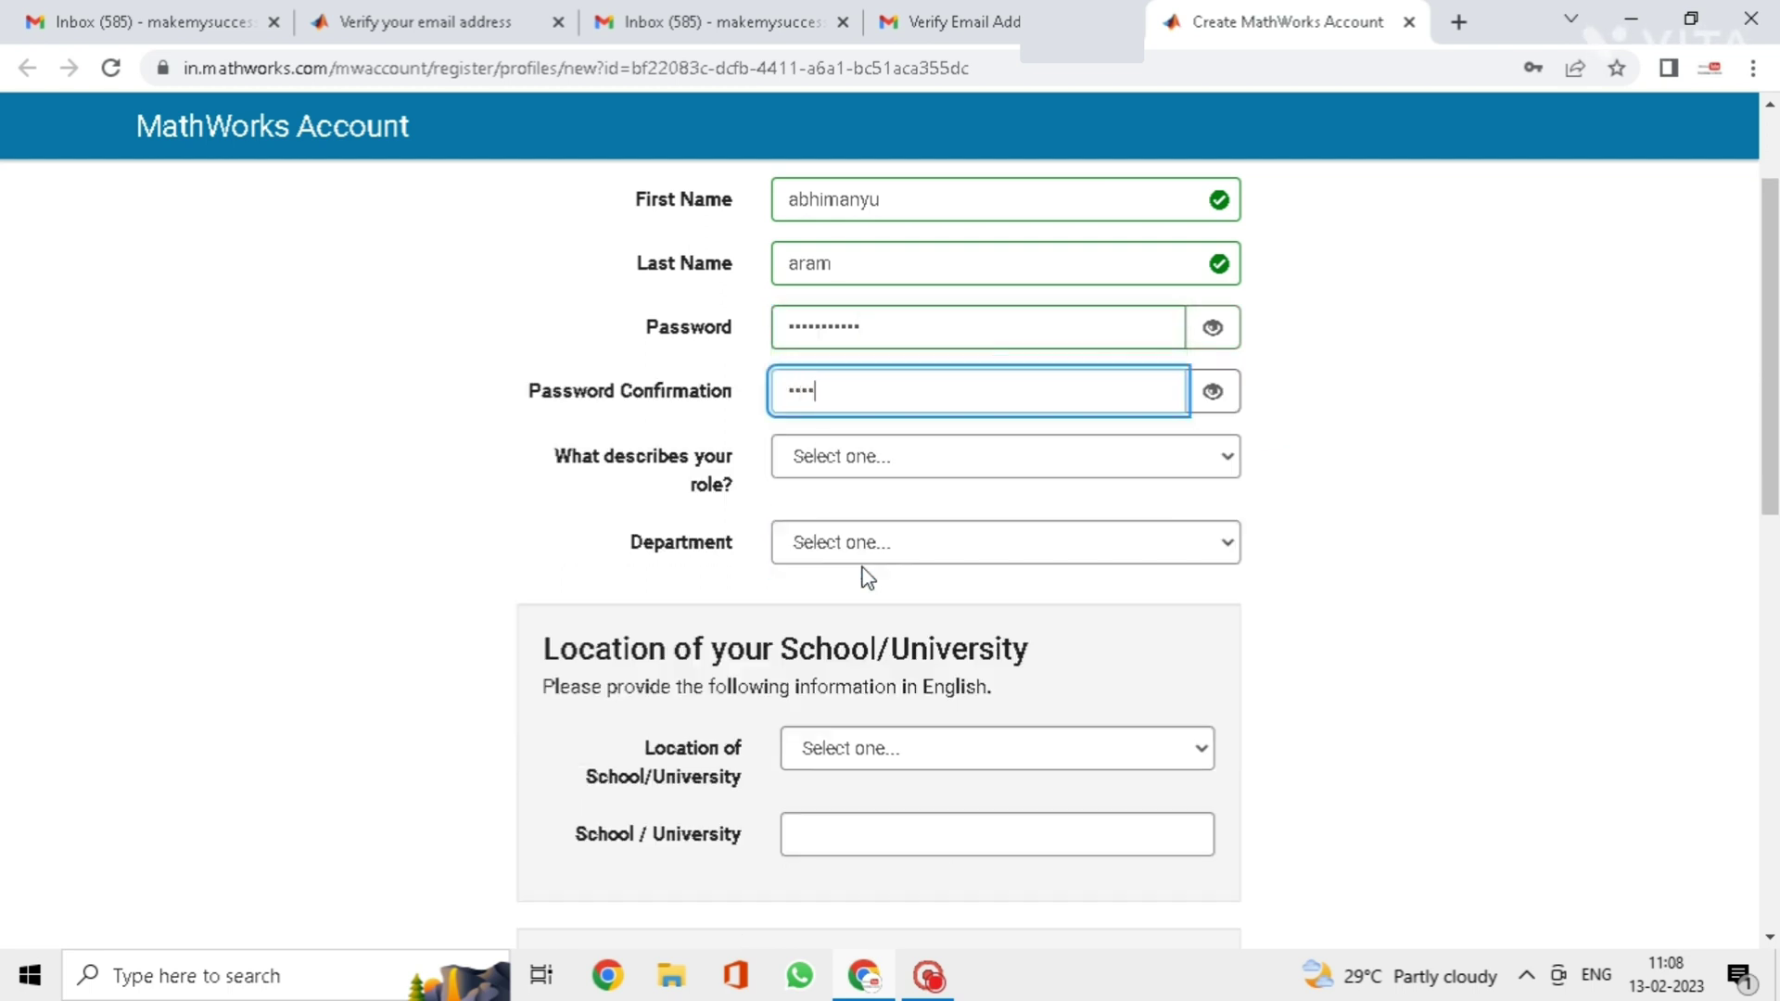
Set the role to Student (Undergraduate) and the department to Computer Science.
left_click(892, 465)
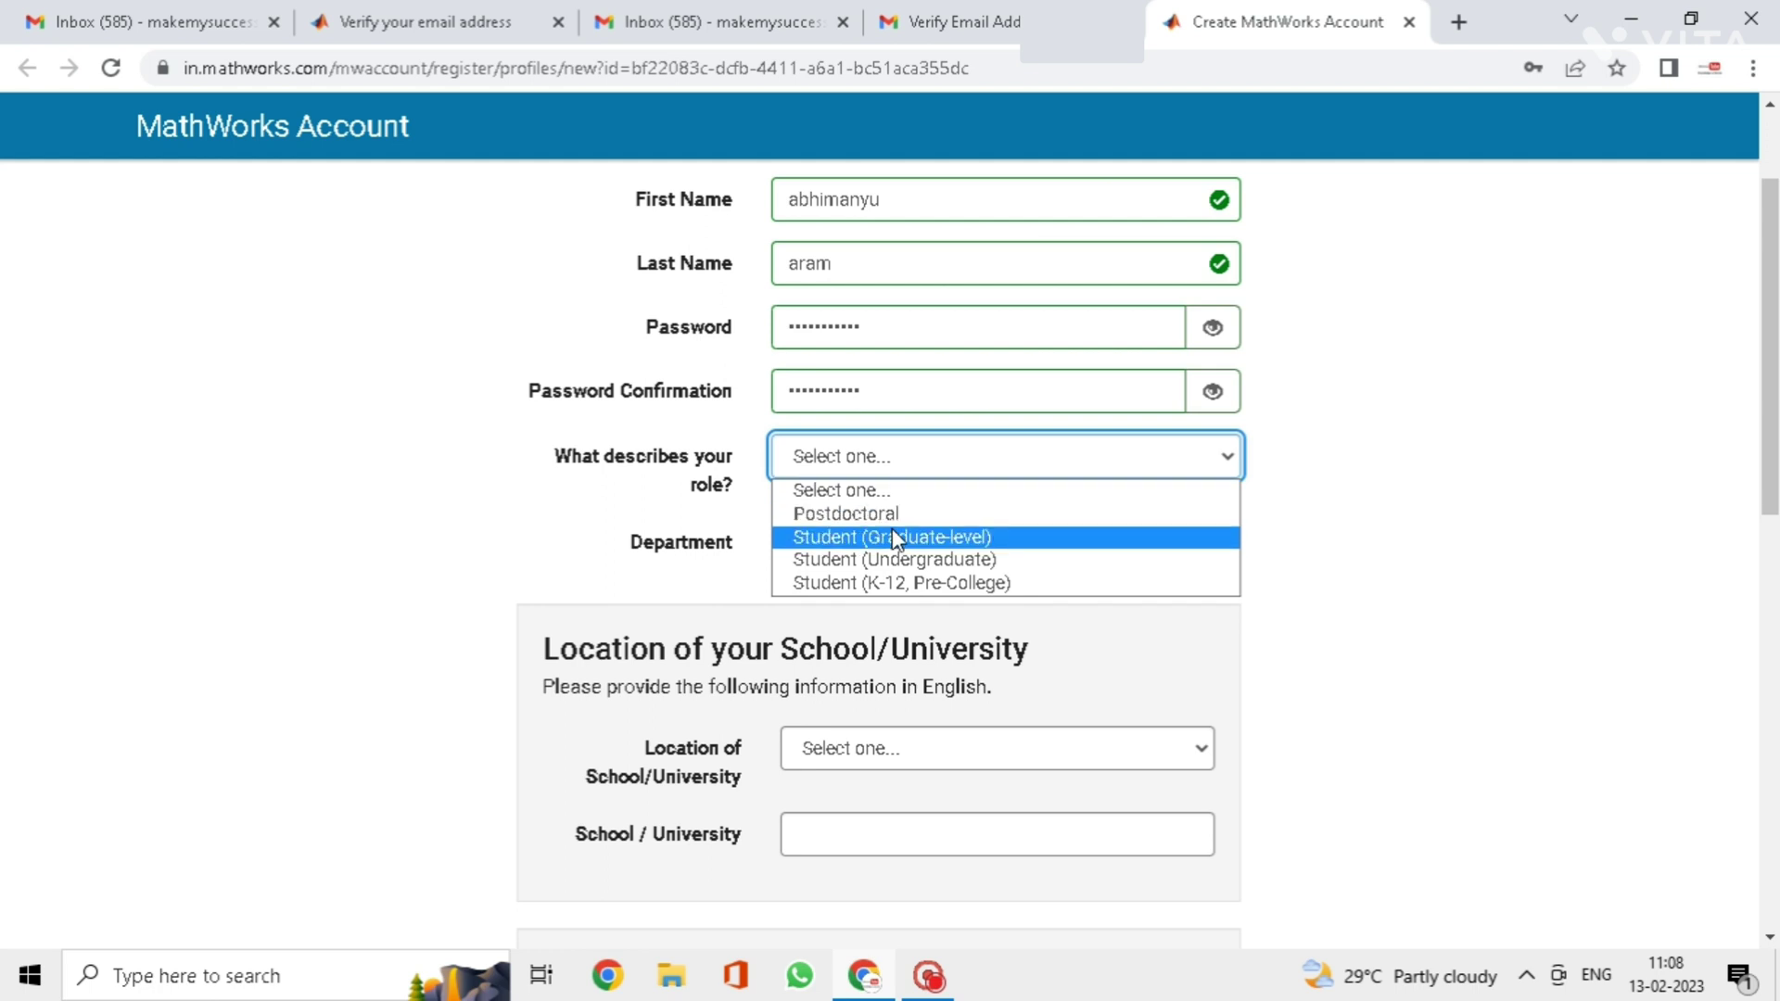
left_click(895, 538)
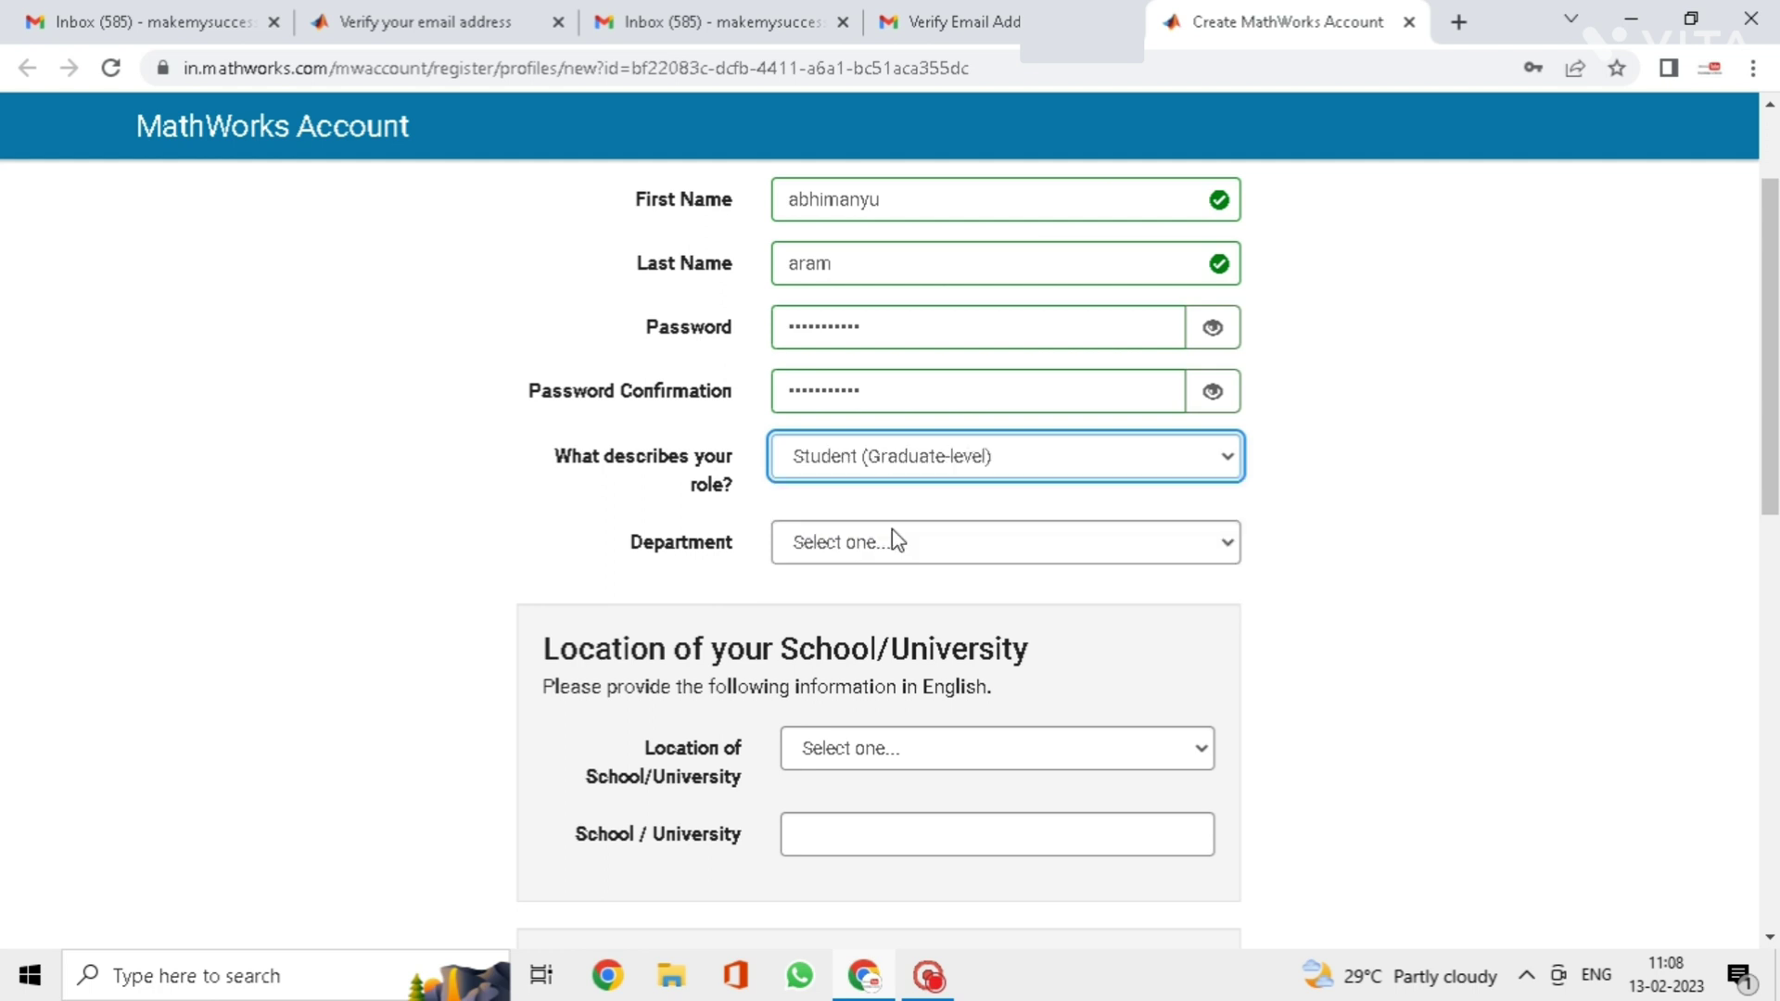
left_click(910, 456)
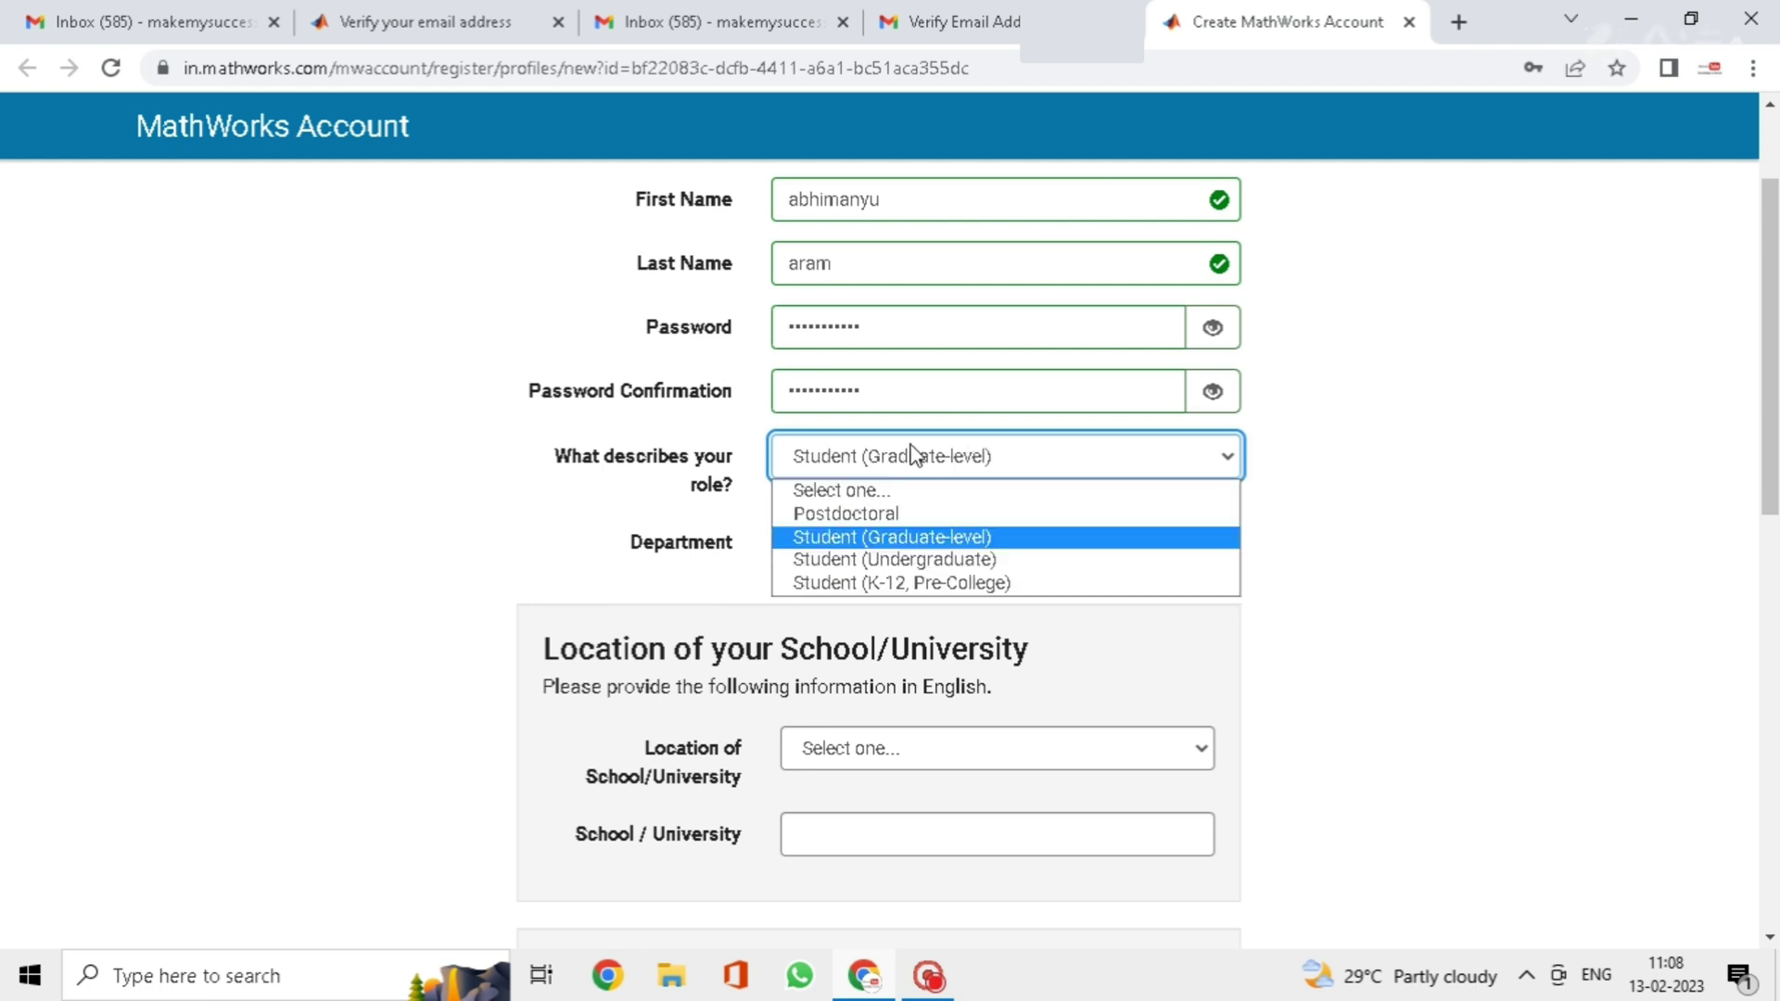
left_click(927, 549)
left_click(928, 547)
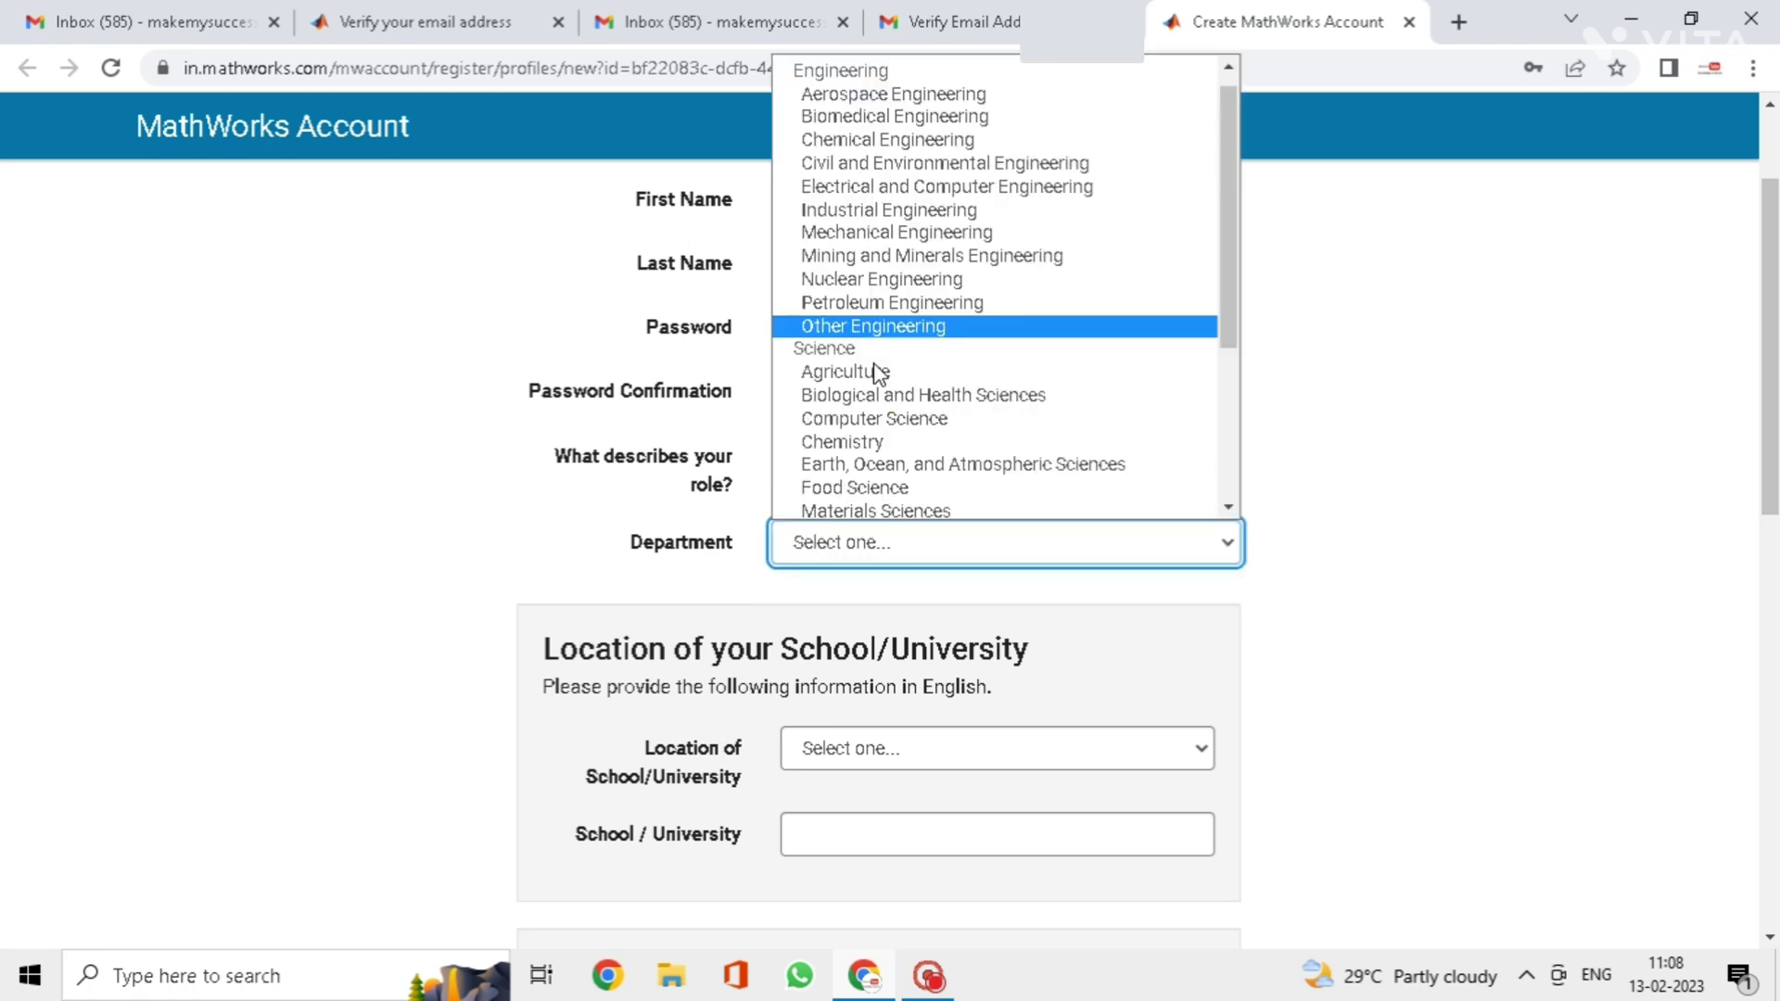
left_click(874, 408)
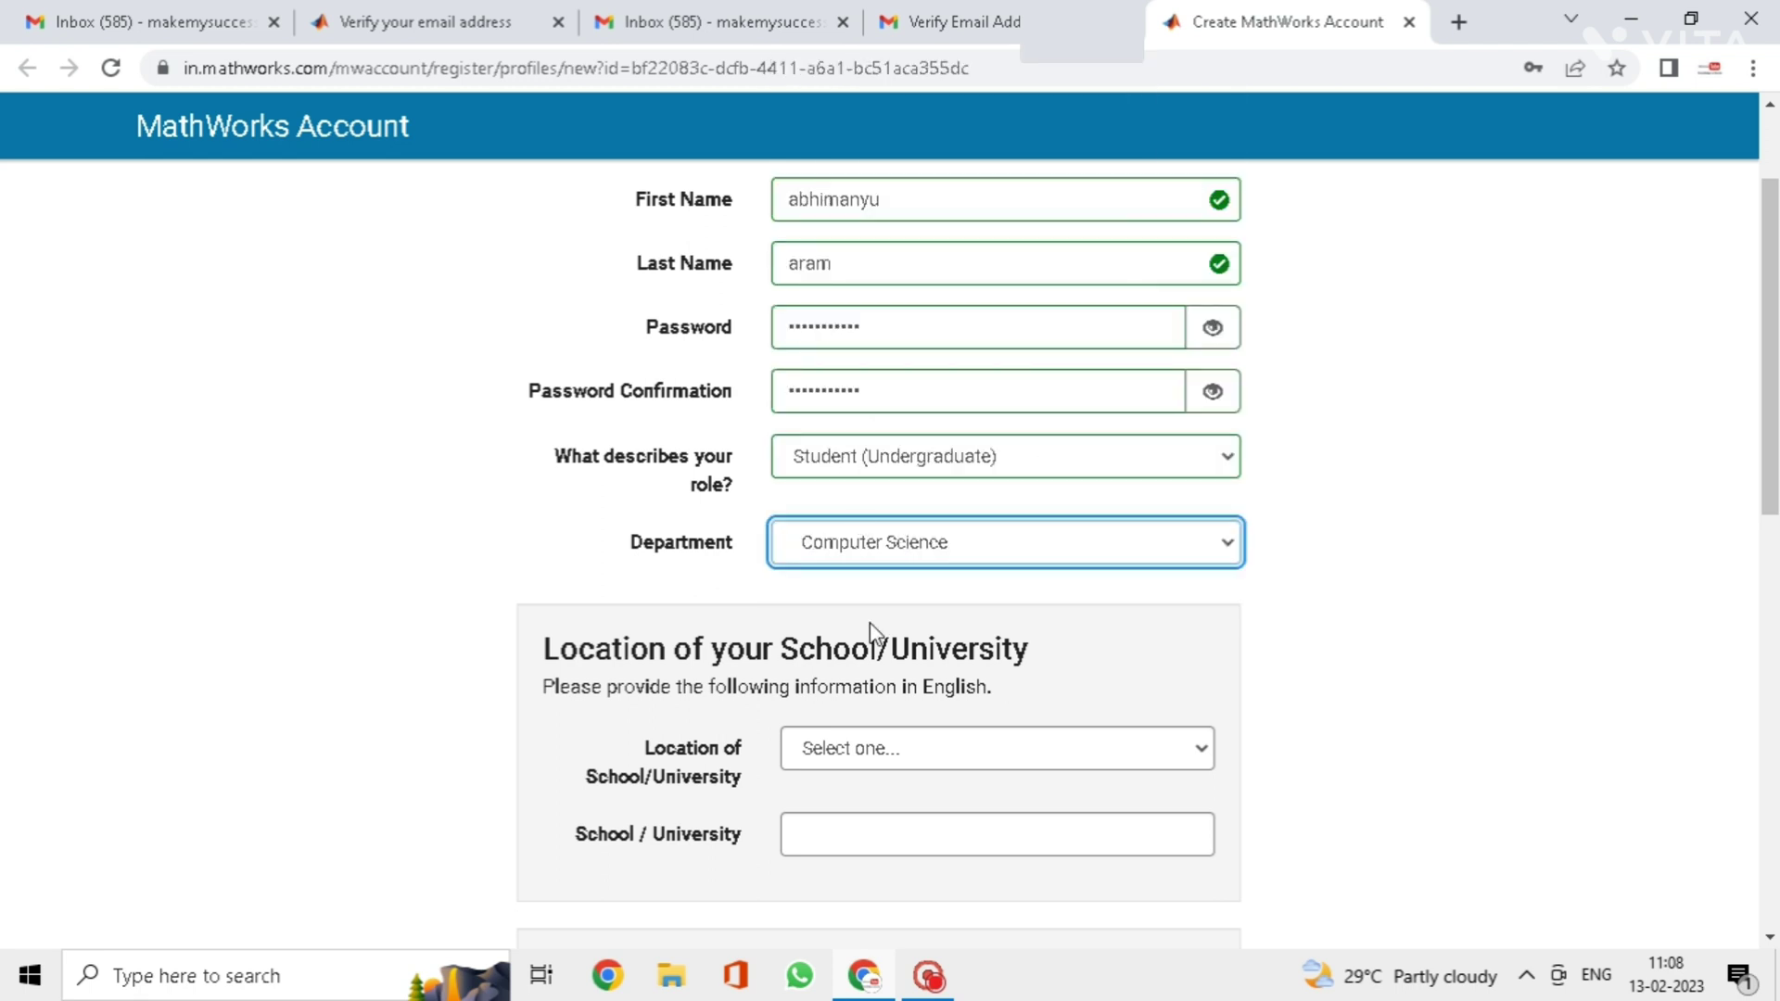
scroll(879, 643, "down", 3)
Choose India as the Location of School/University.
left_click(896, 518)
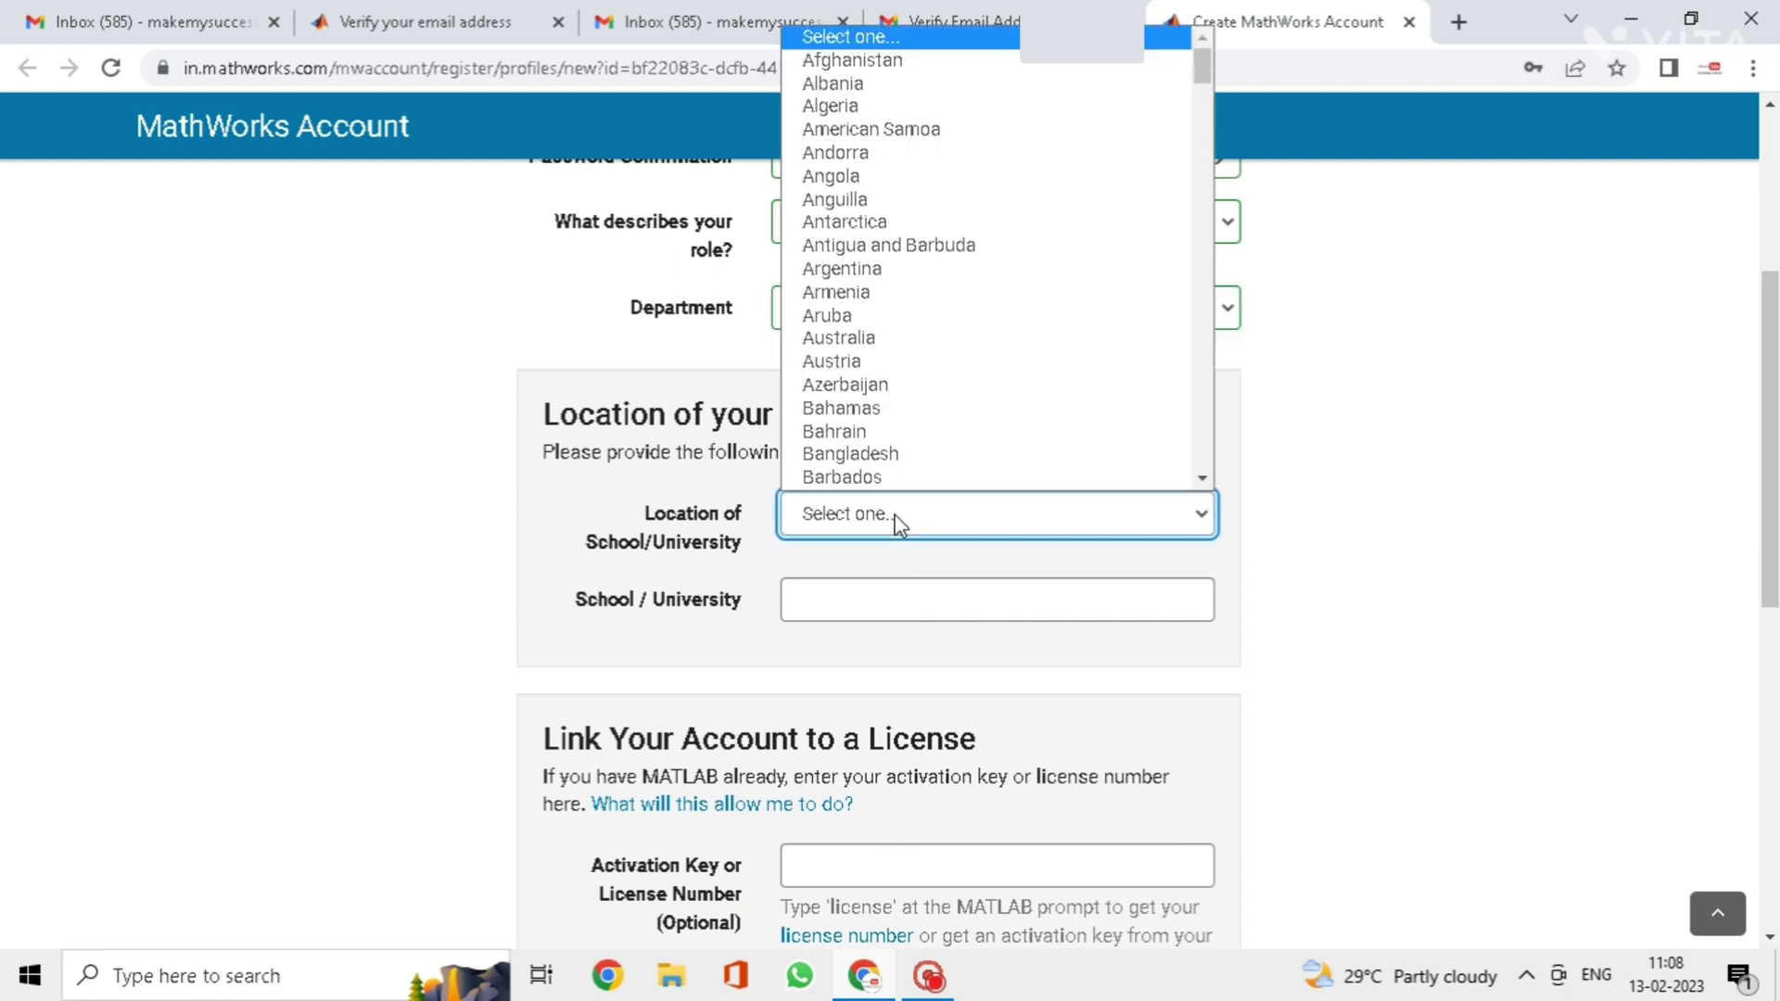
scroll(899, 427, "down", 15)
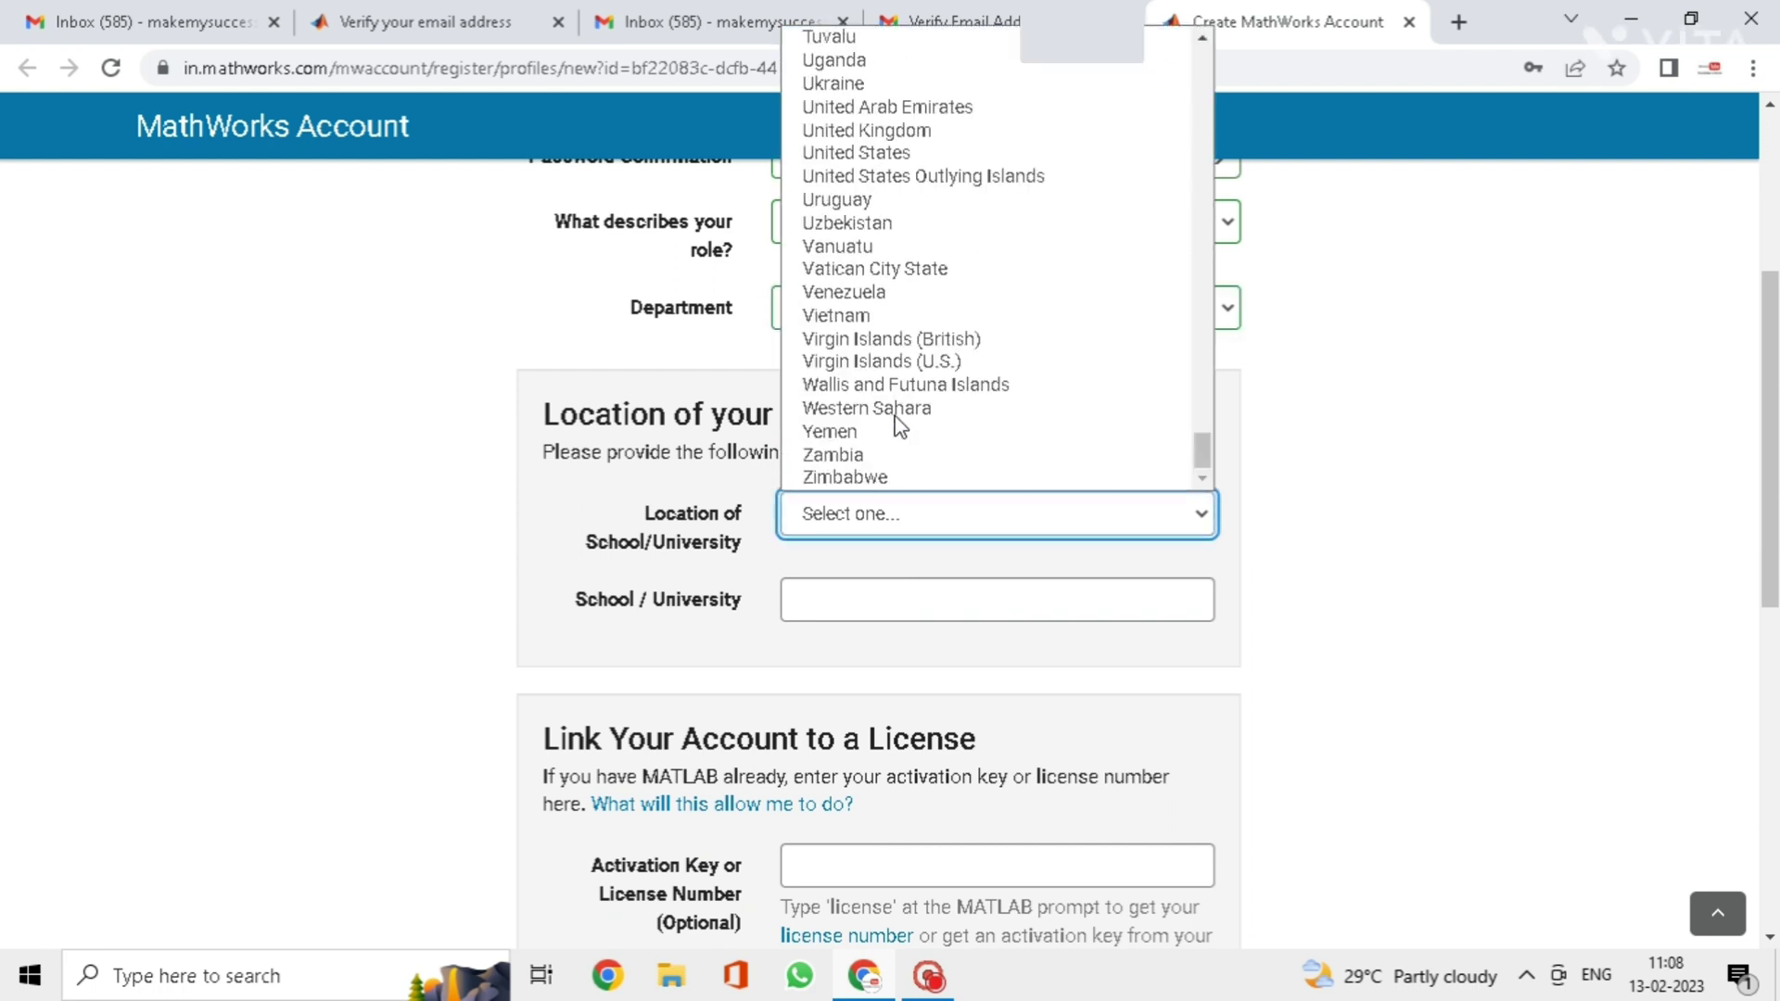
scroll(898, 425, "up", 20)
scroll(896, 418, "down", 10)
scroll(894, 409, "down", 14)
scroll(853, 198, "up", 8)
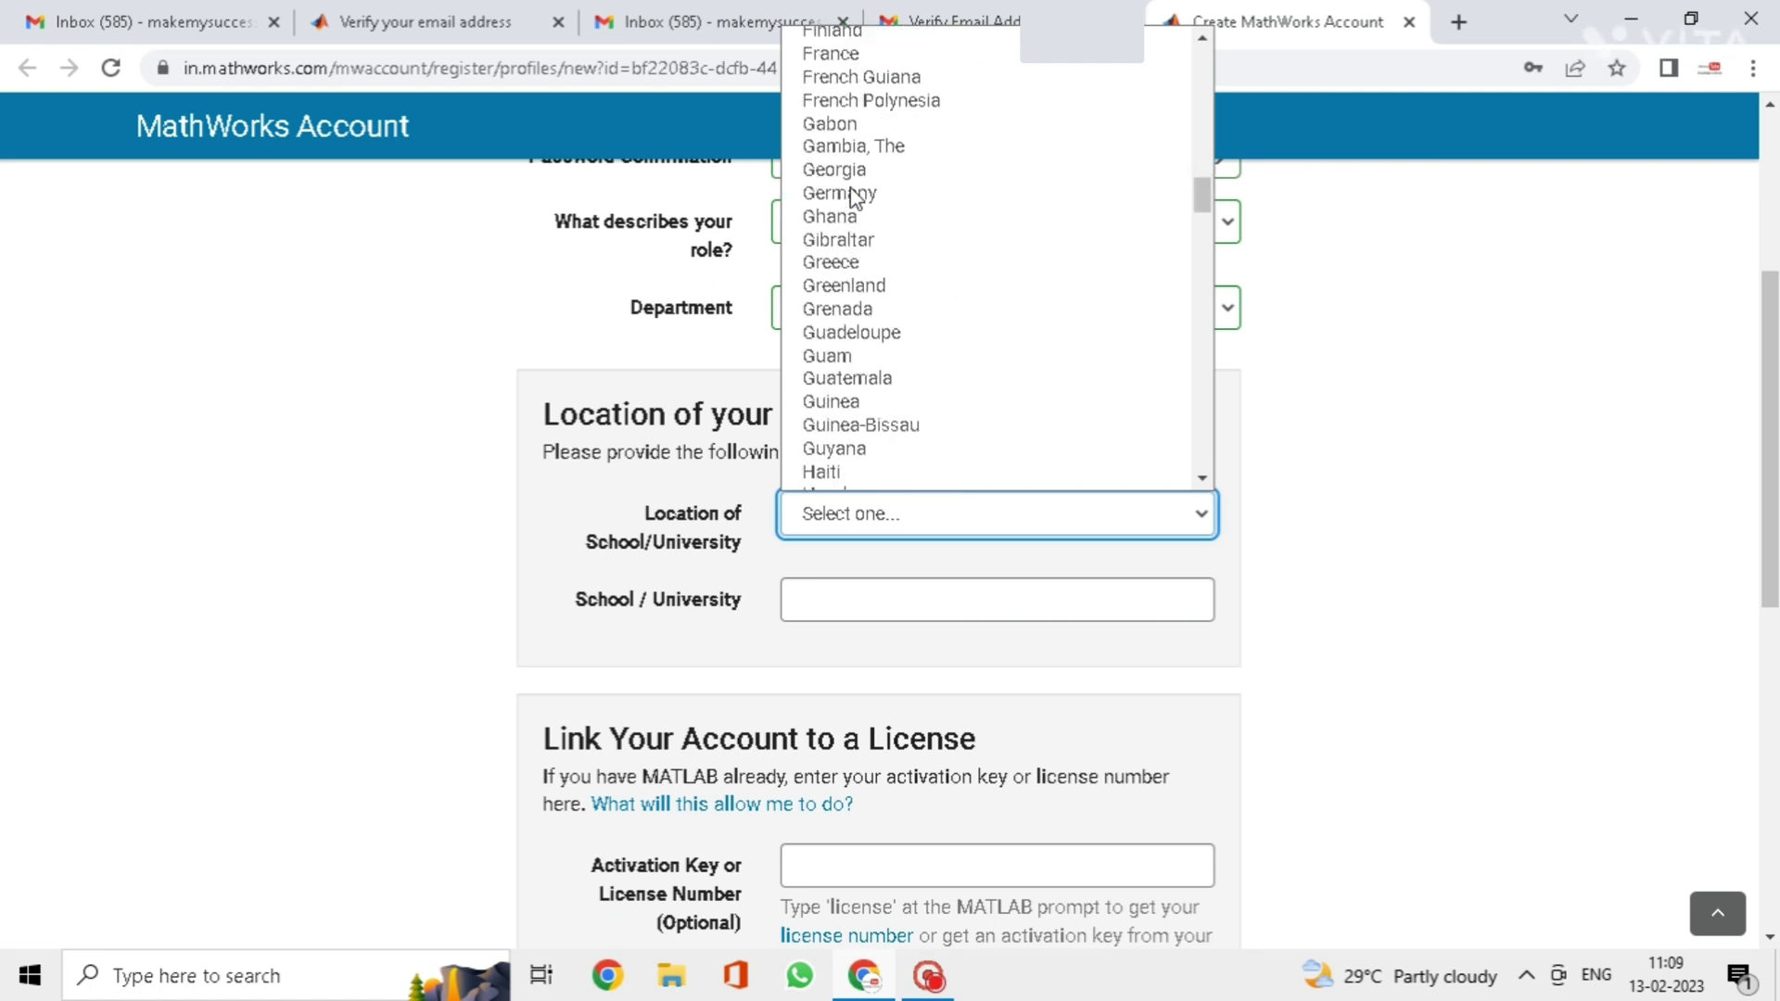
scroll(875, 394, "up", 1)
scroll(876, 410, "down", 7)
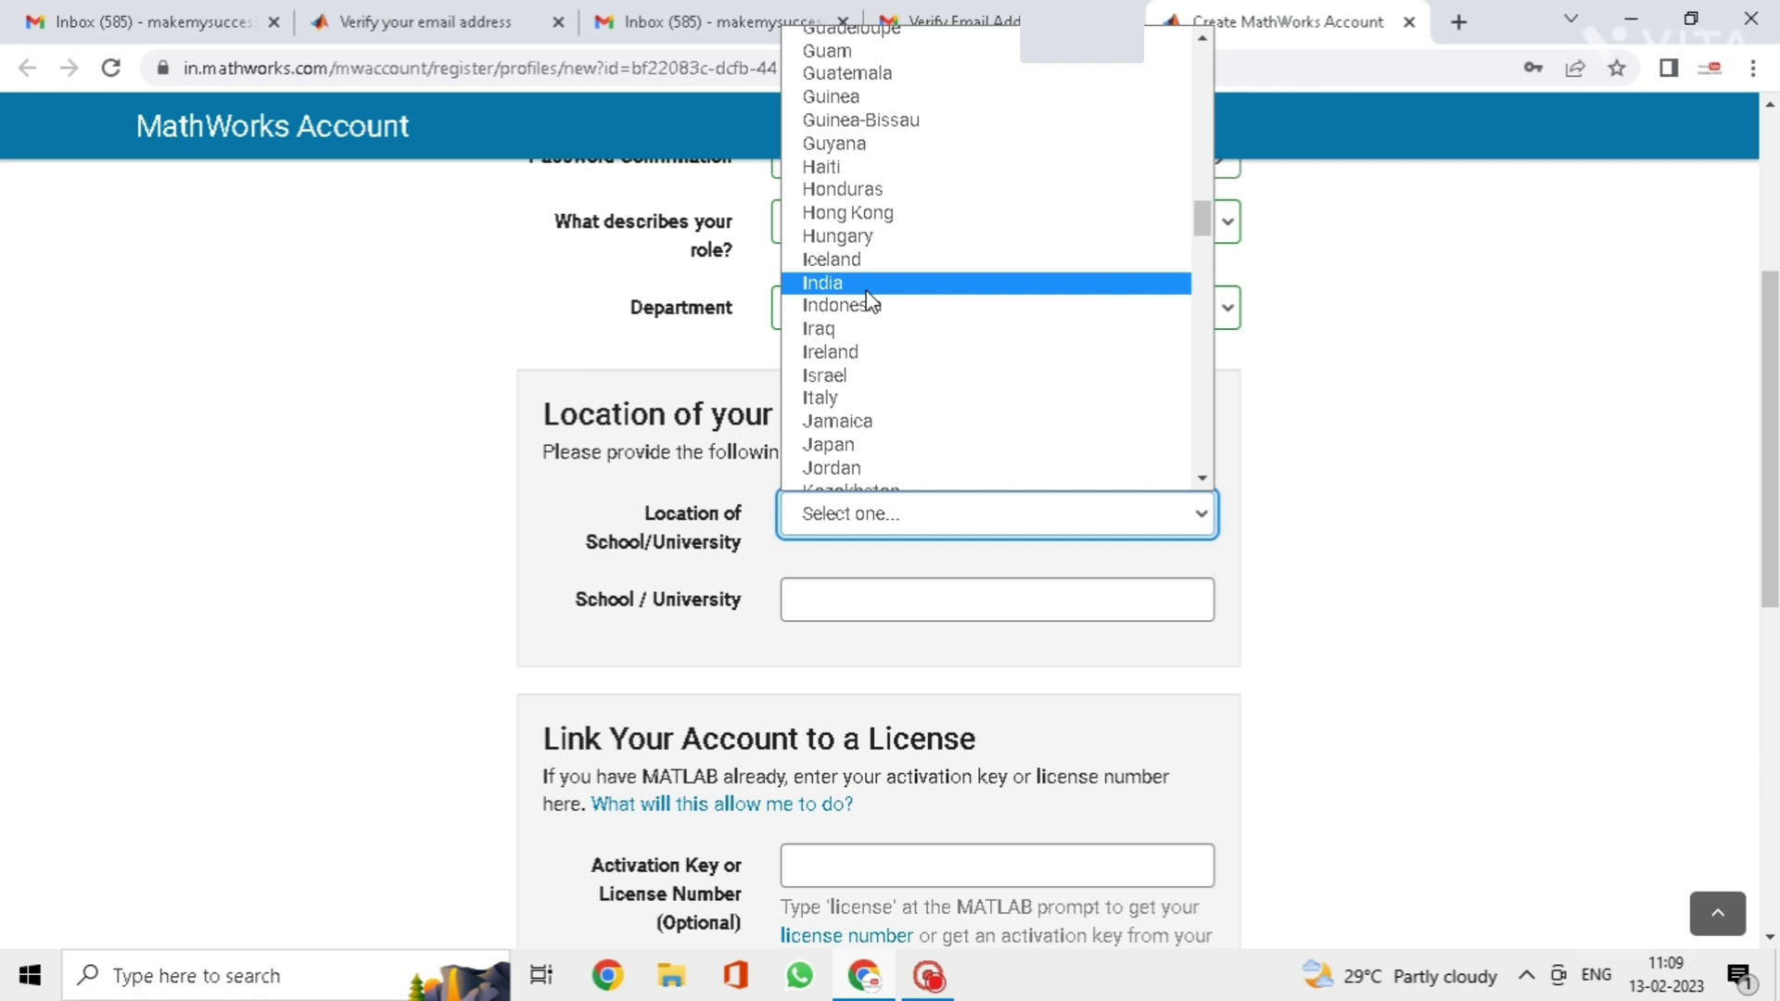
left_click(867, 286)
left_click(896, 603)
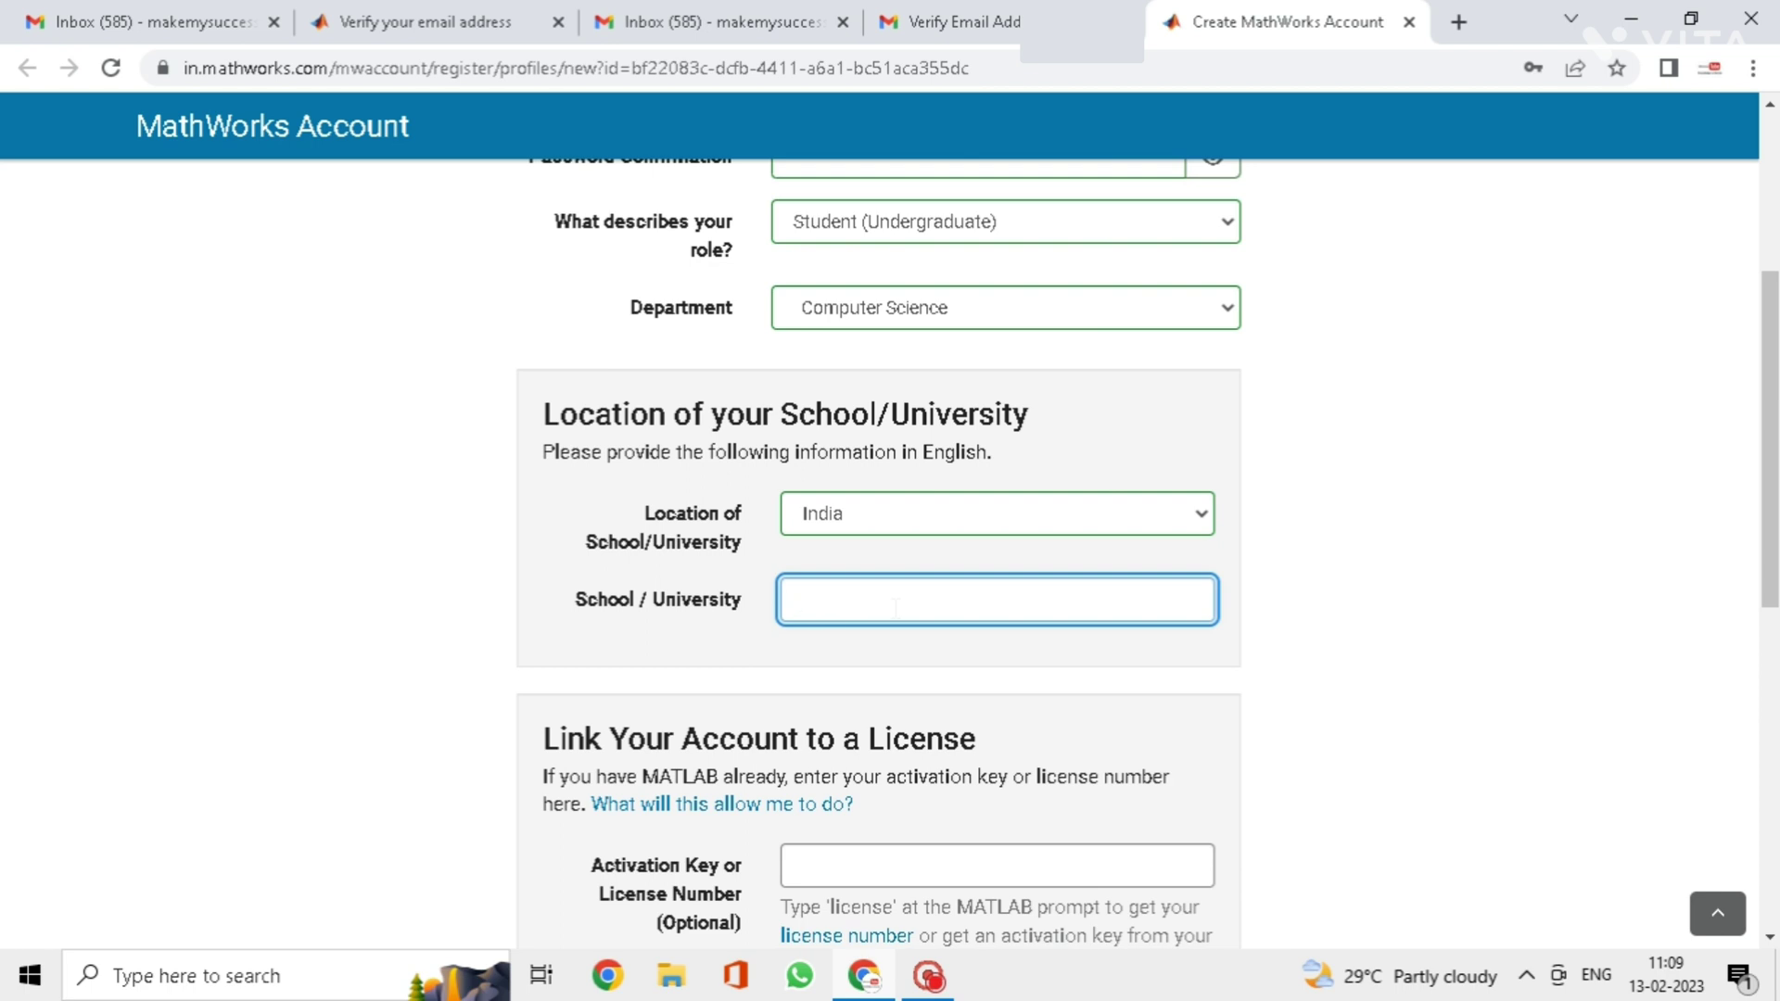
Enter 'Jawahalal nehru university' as the school and agree to Contact Support redirection.
type("Jawahalal nehru ")
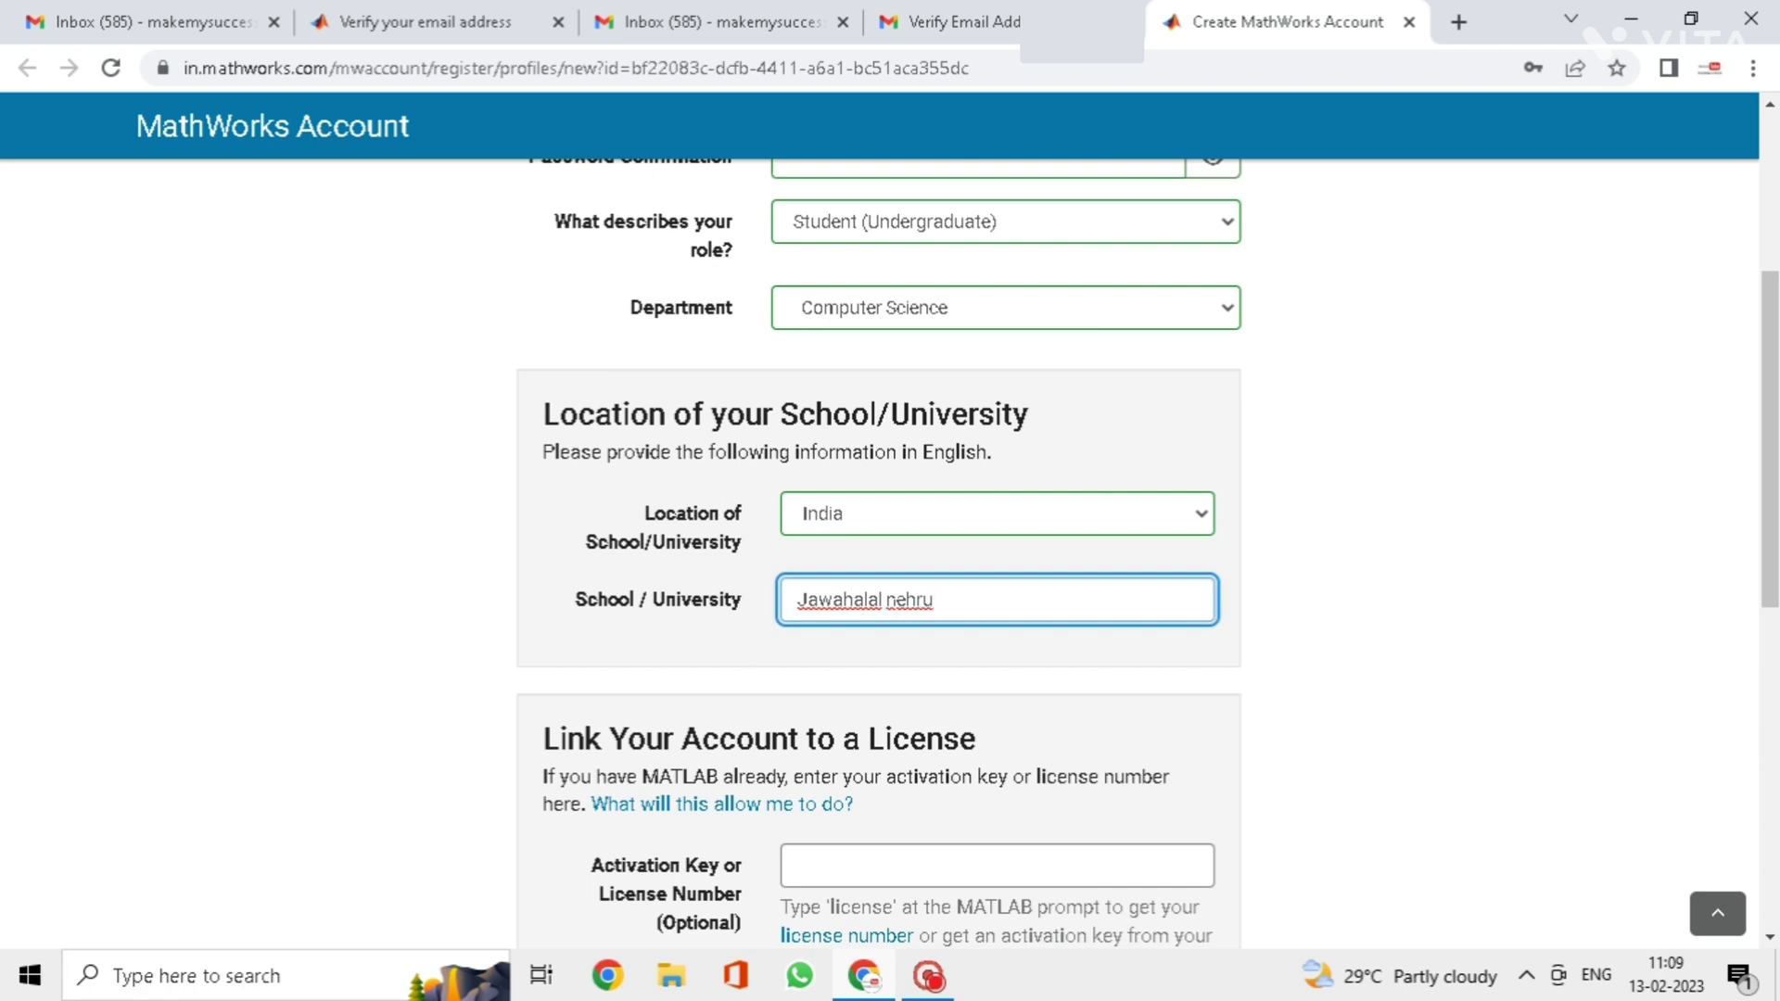
type("university")
scroll(930, 718, "down", 4)
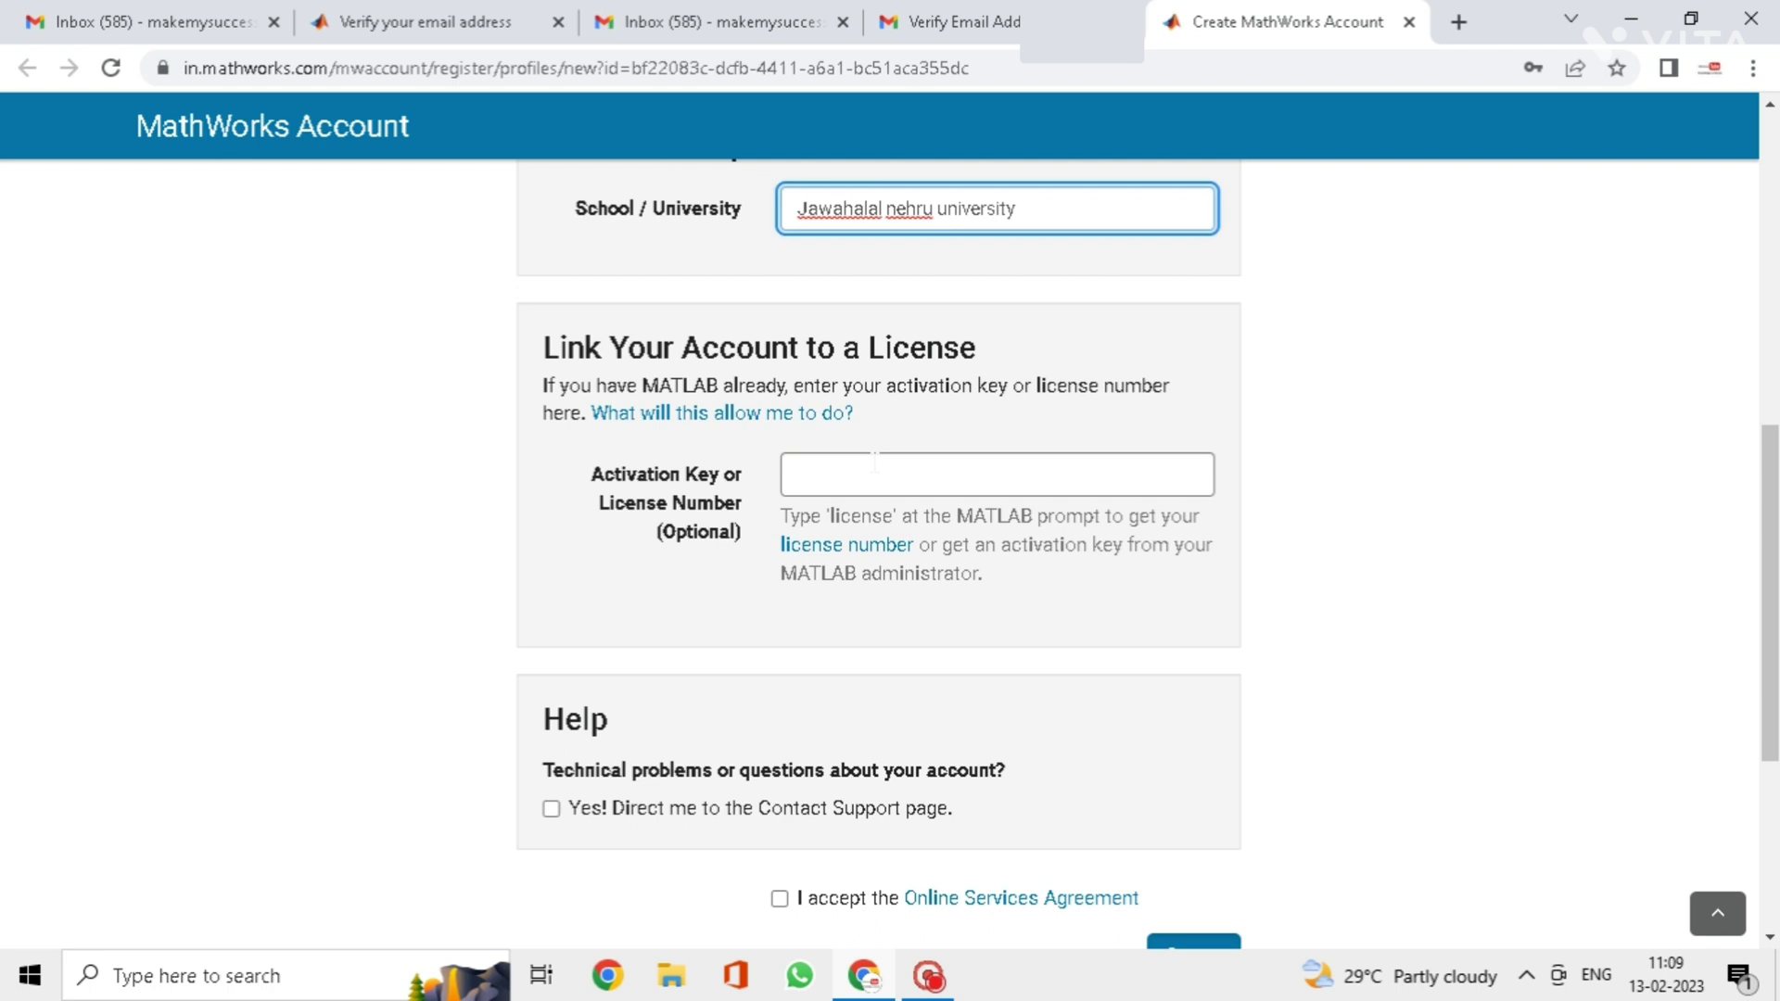
scroll(875, 461, "down", 2)
left_click(816, 635)
Accept the Online Services Agreement and create the MathWorks account.
left_click(781, 725)
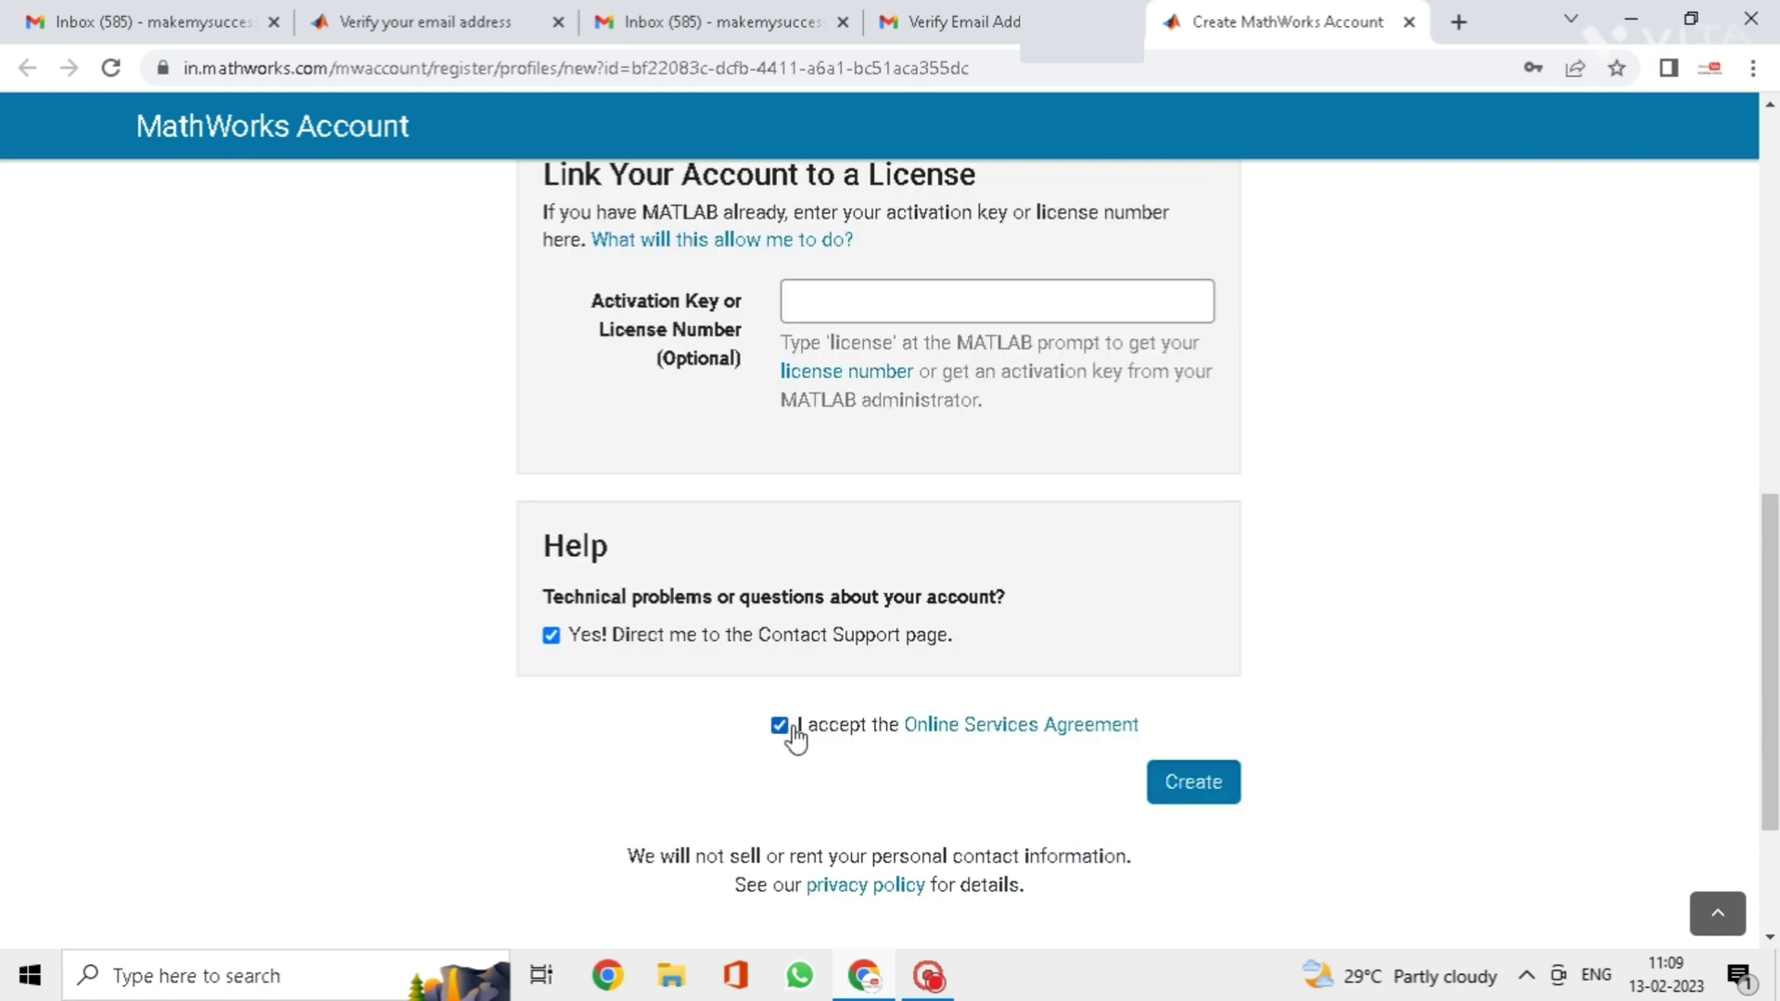
left_click(1170, 779)
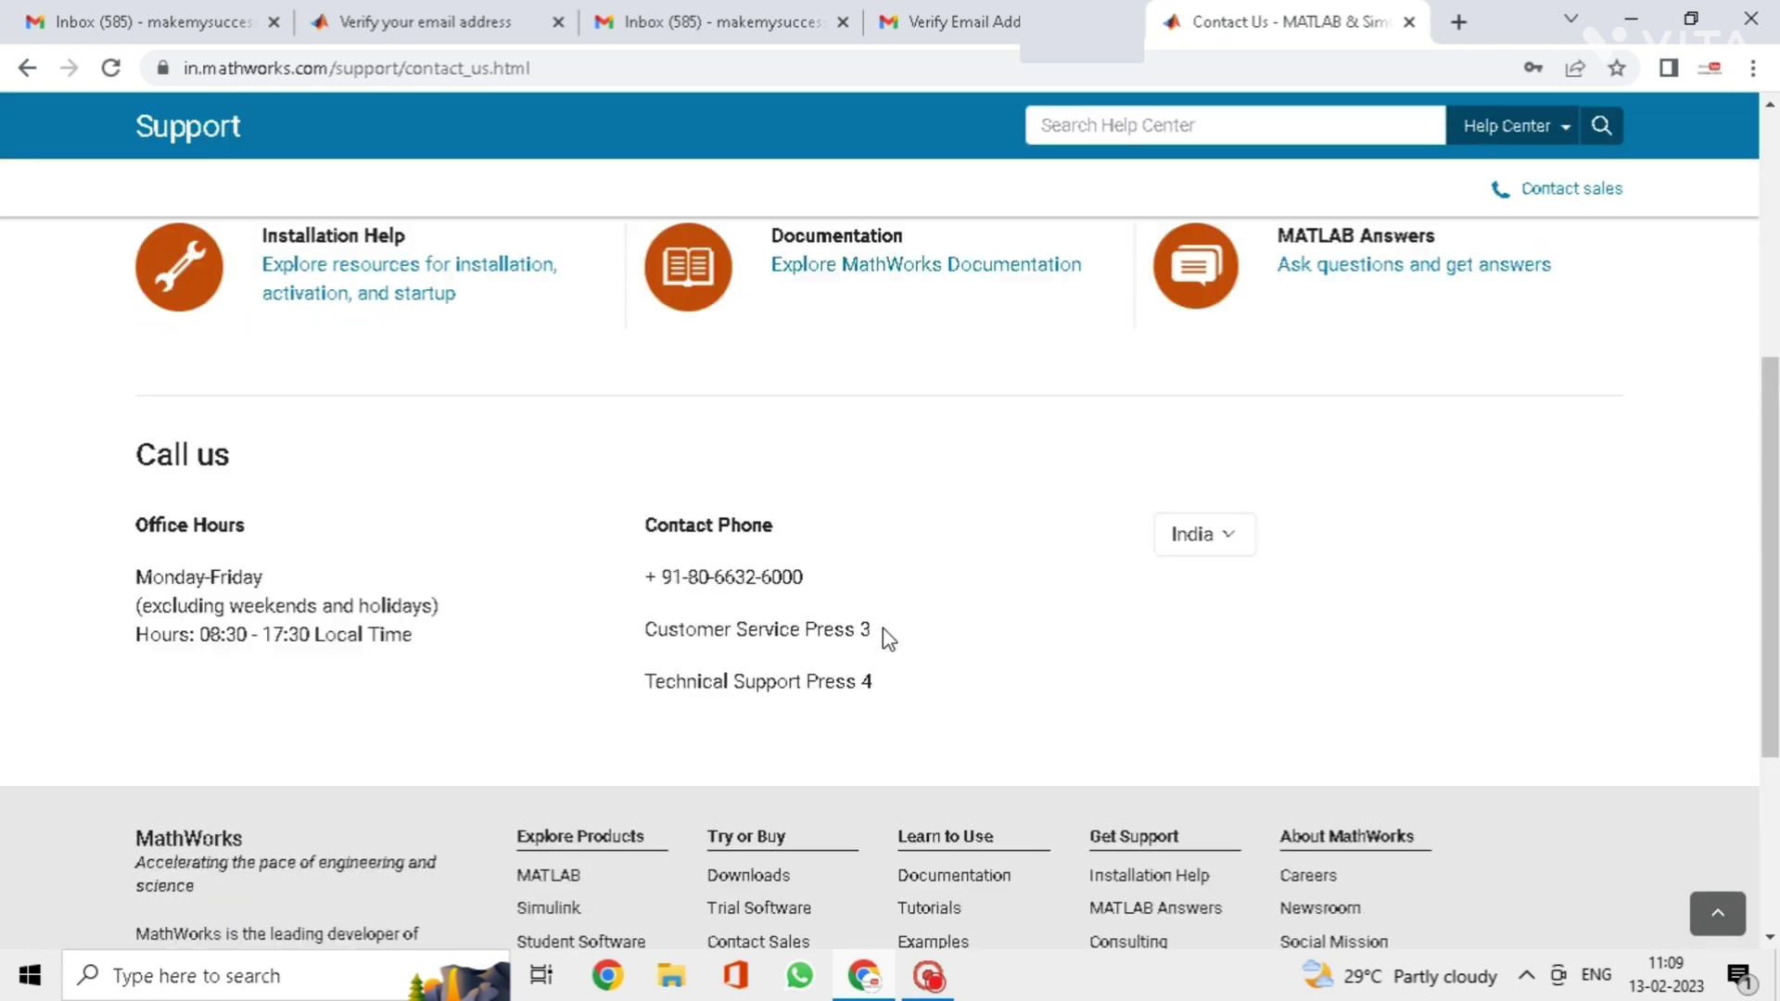
scroll(882, 628, "up", 5)
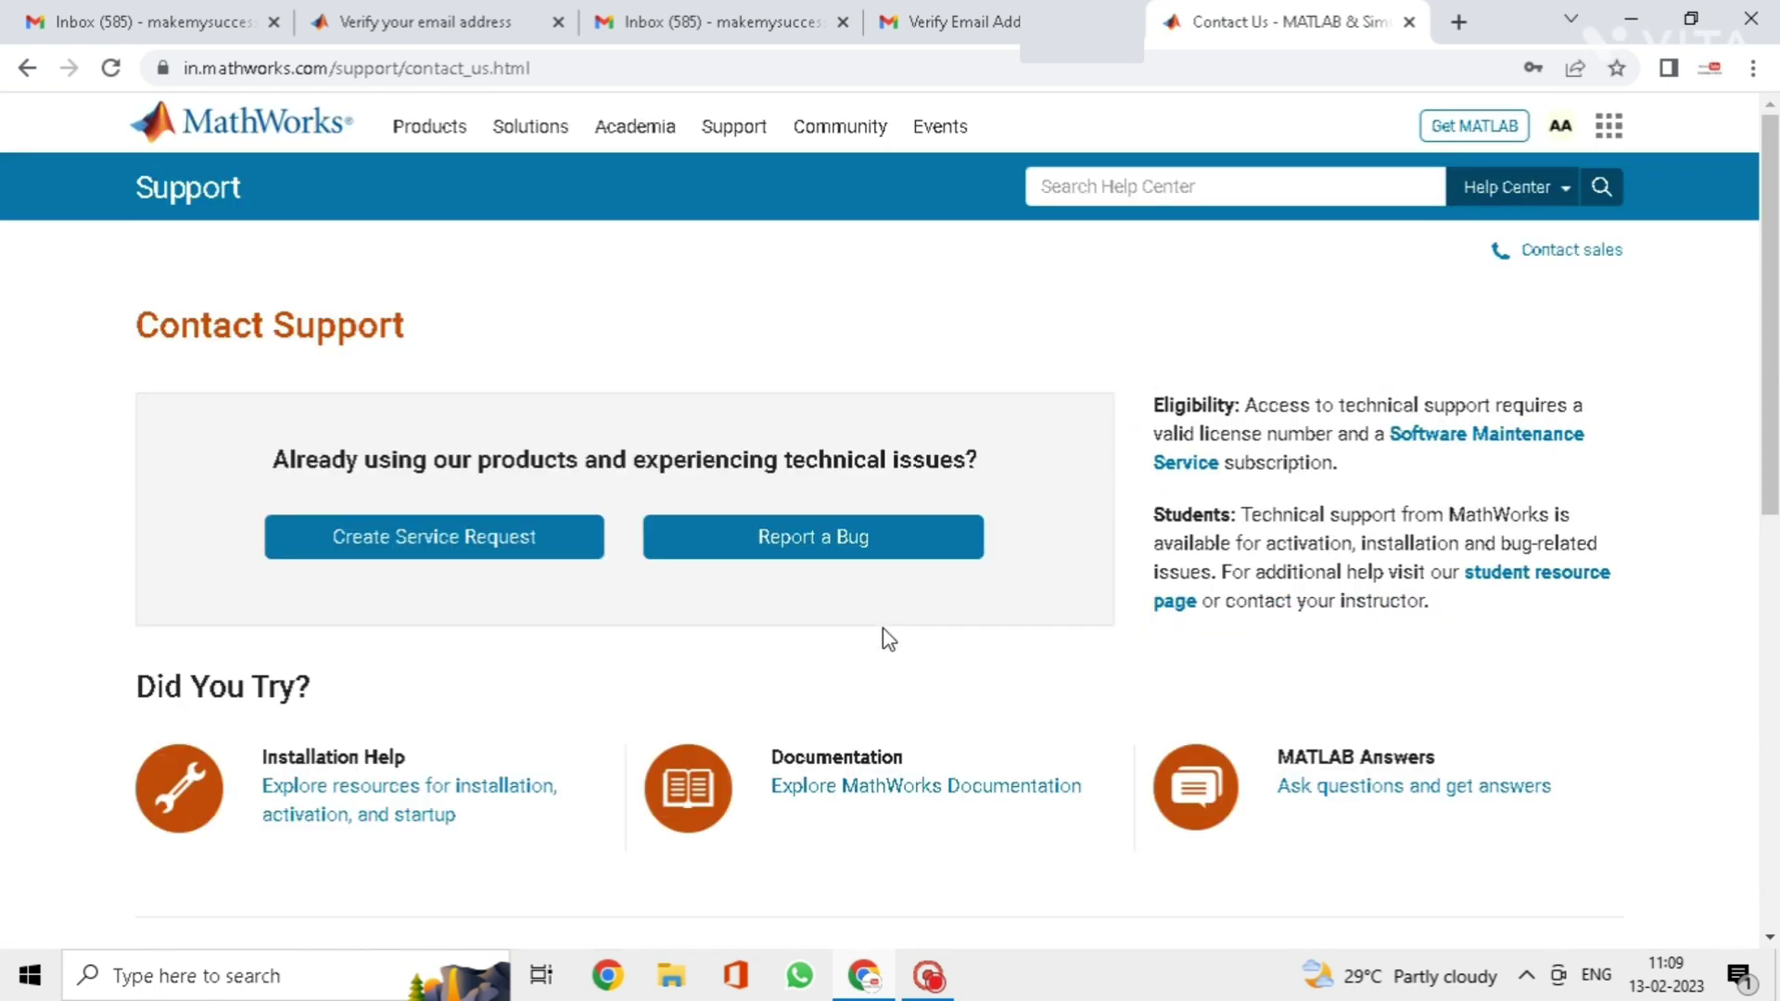
Request a 30-day MATLAB trial and begin filling the zip code on the trial form.
left_click(1506, 123)
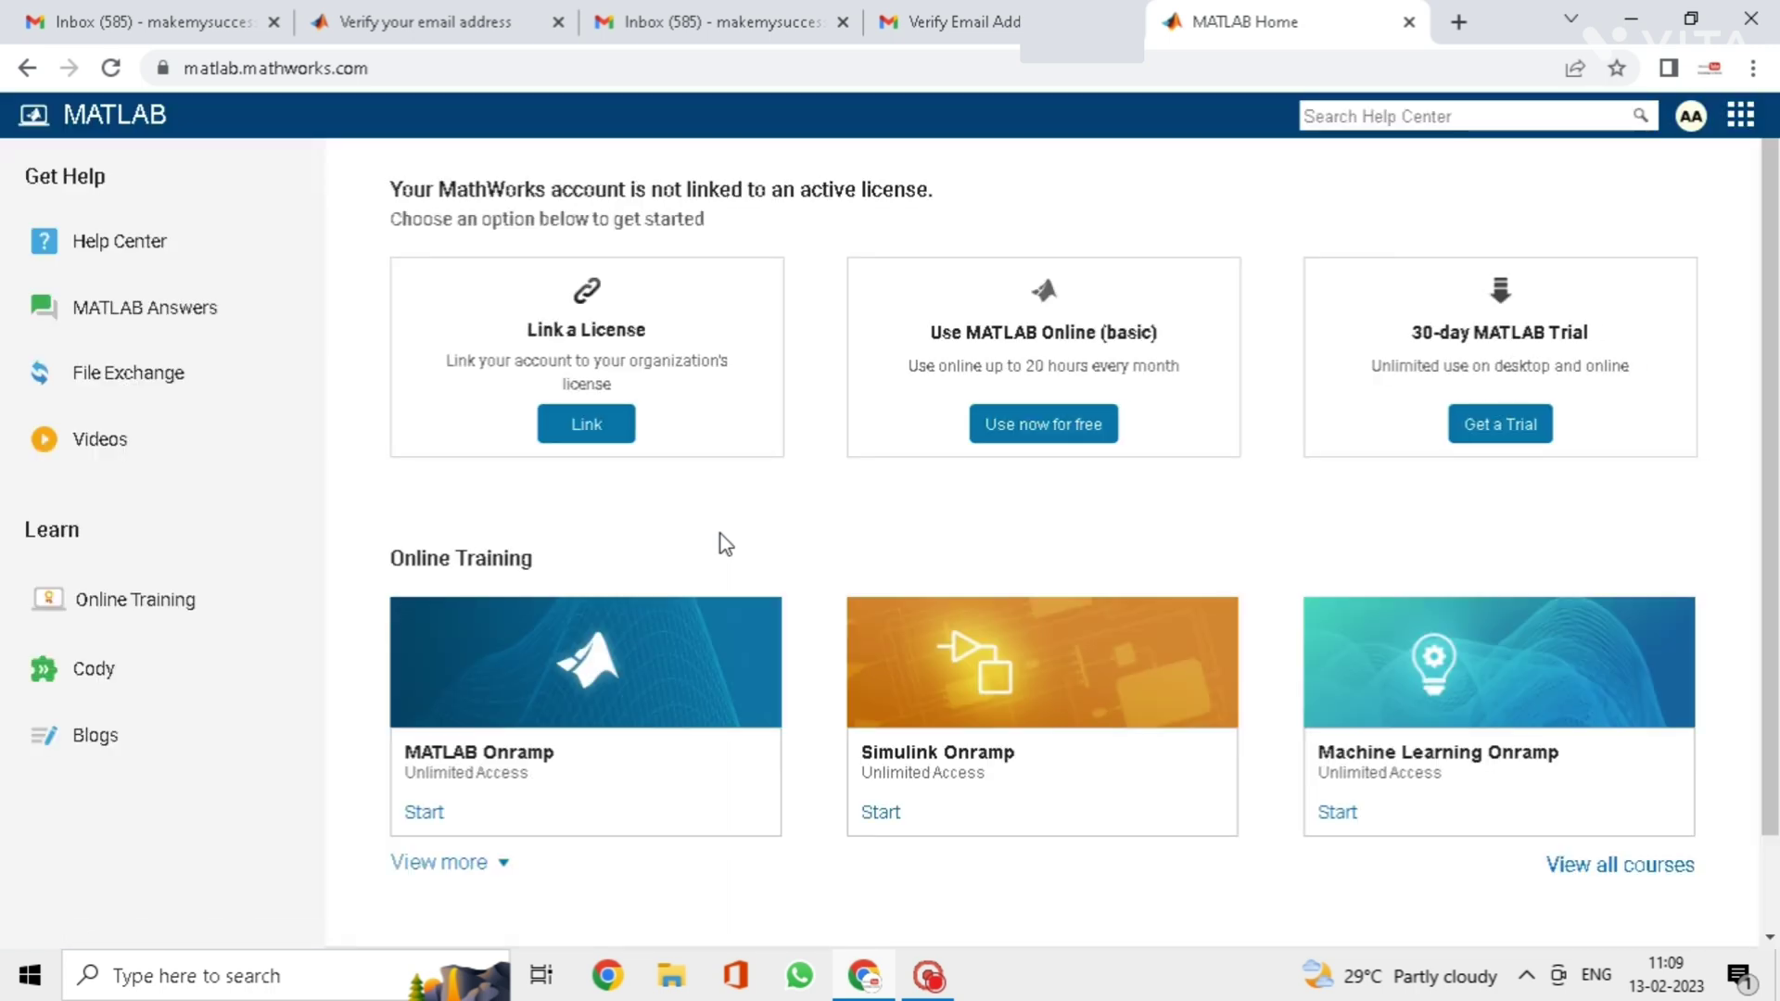
scroll(870, 518, "down", 2)
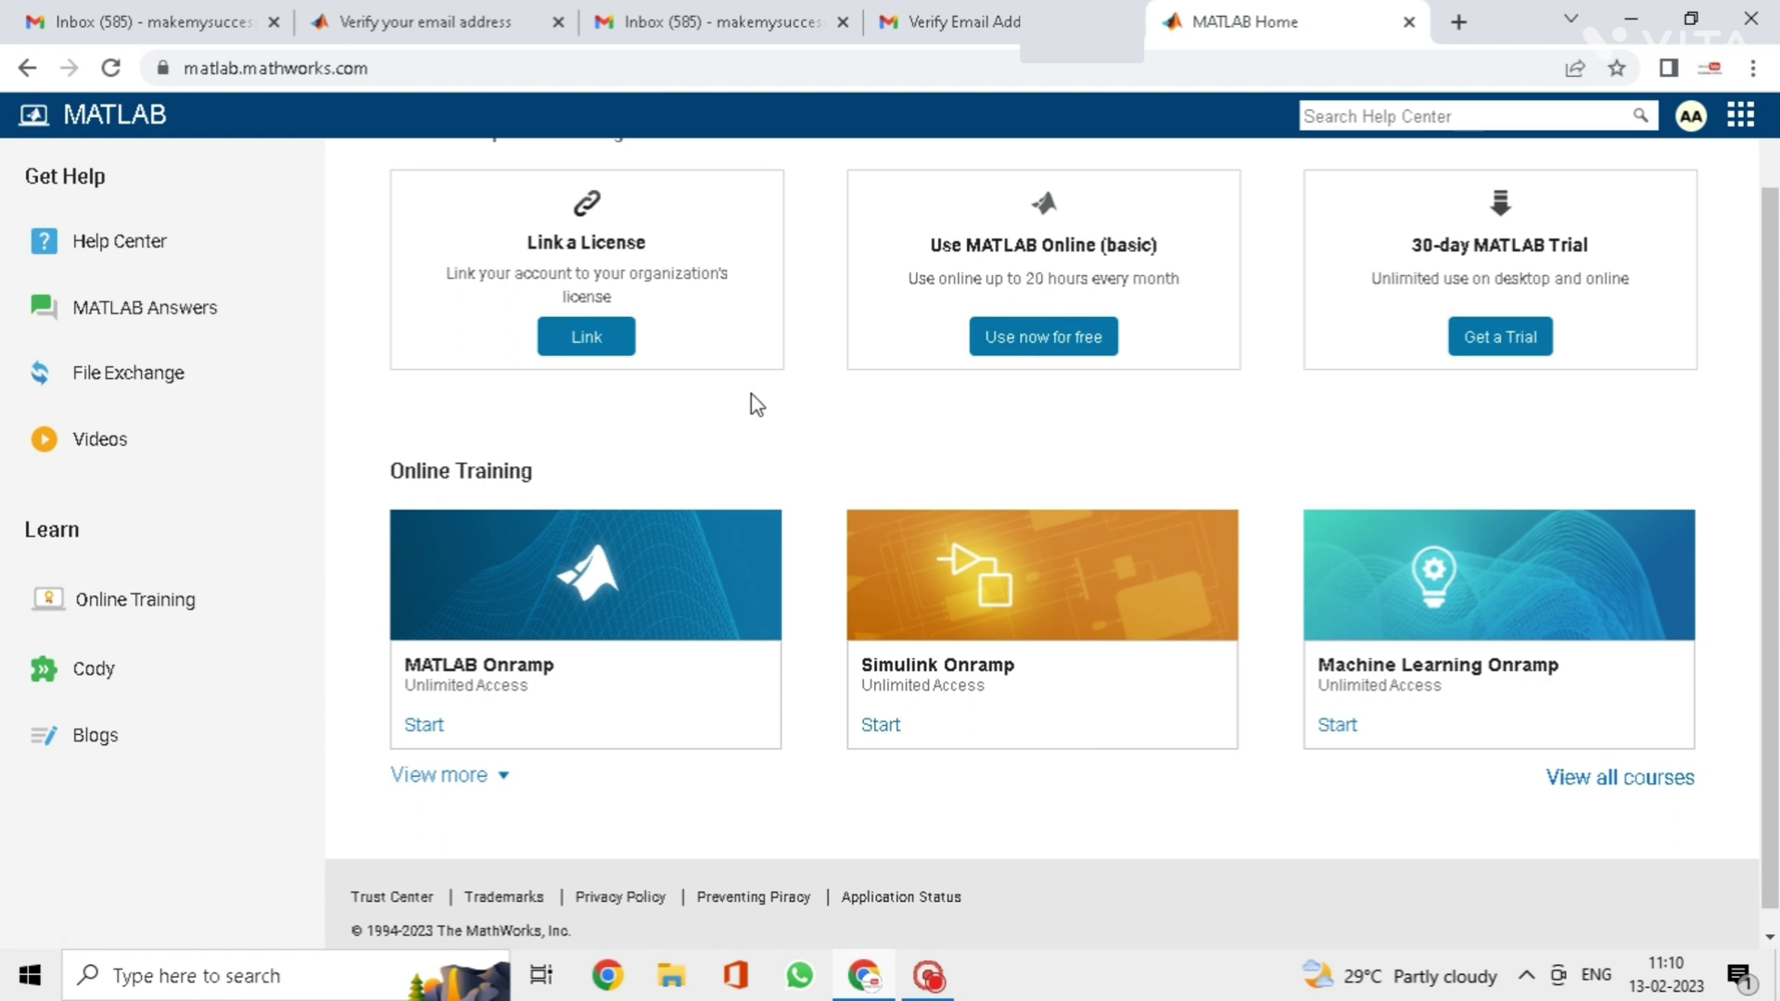
scroll(814, 401, "up", 2)
left_click(1480, 431)
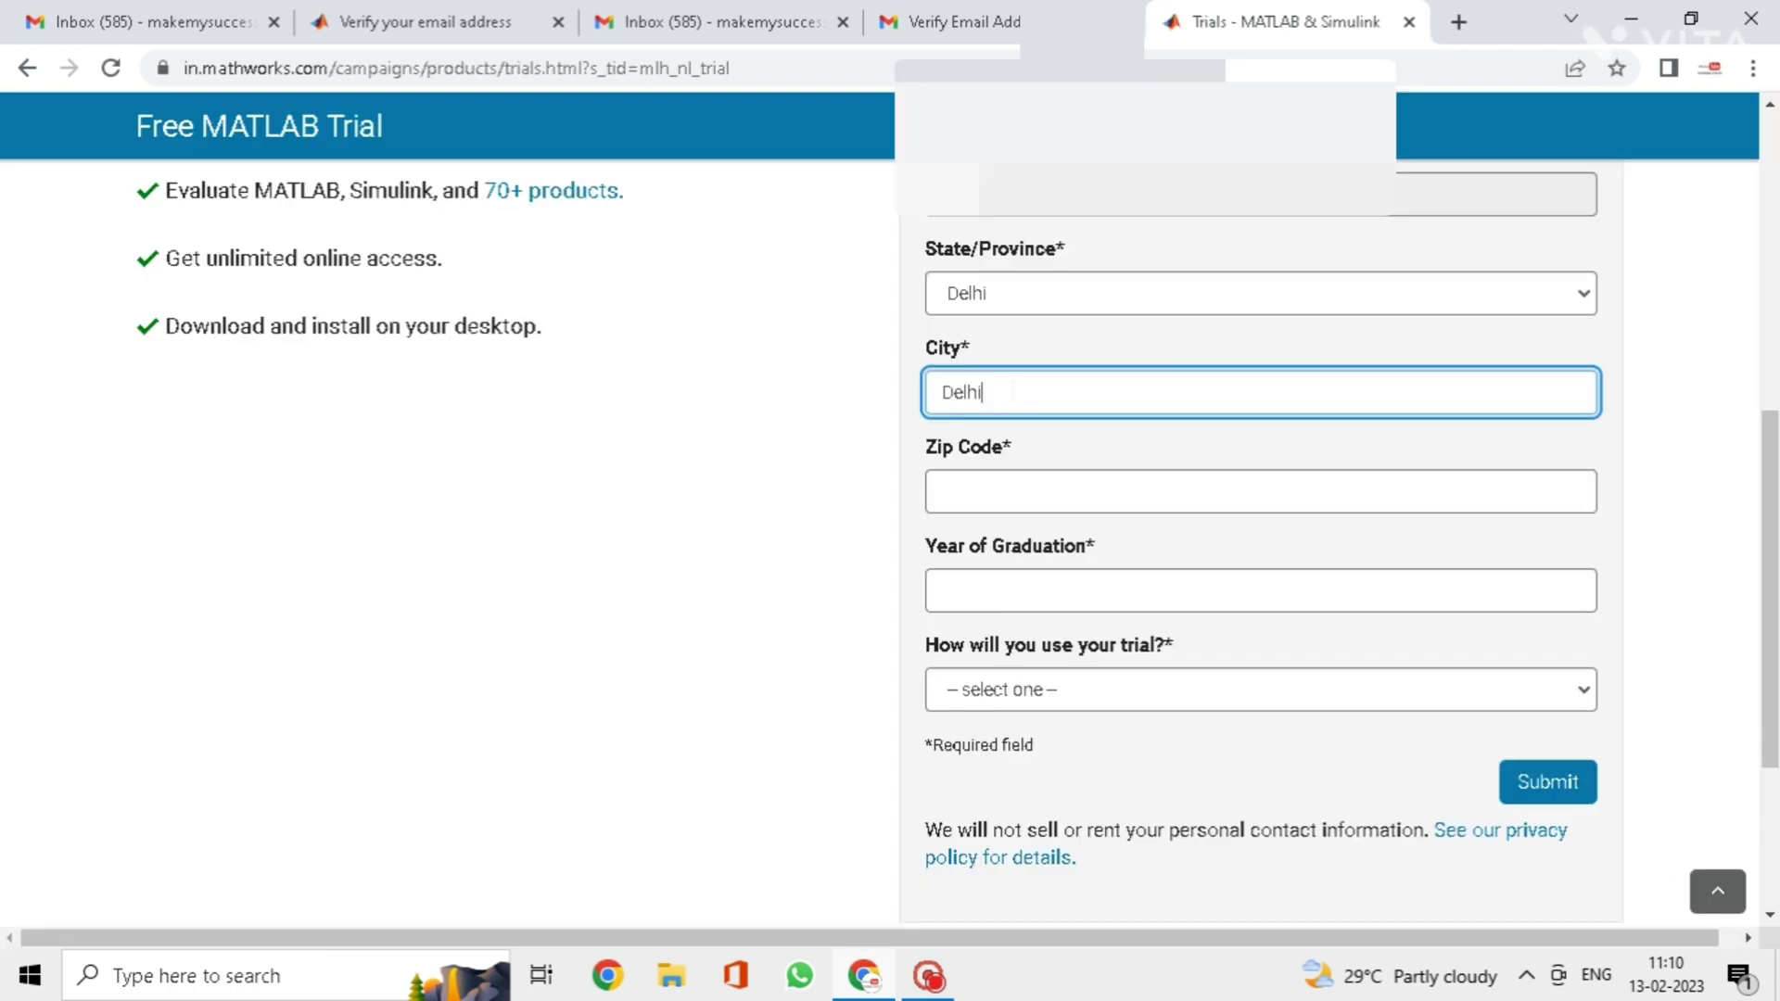
left_click(1003, 493)
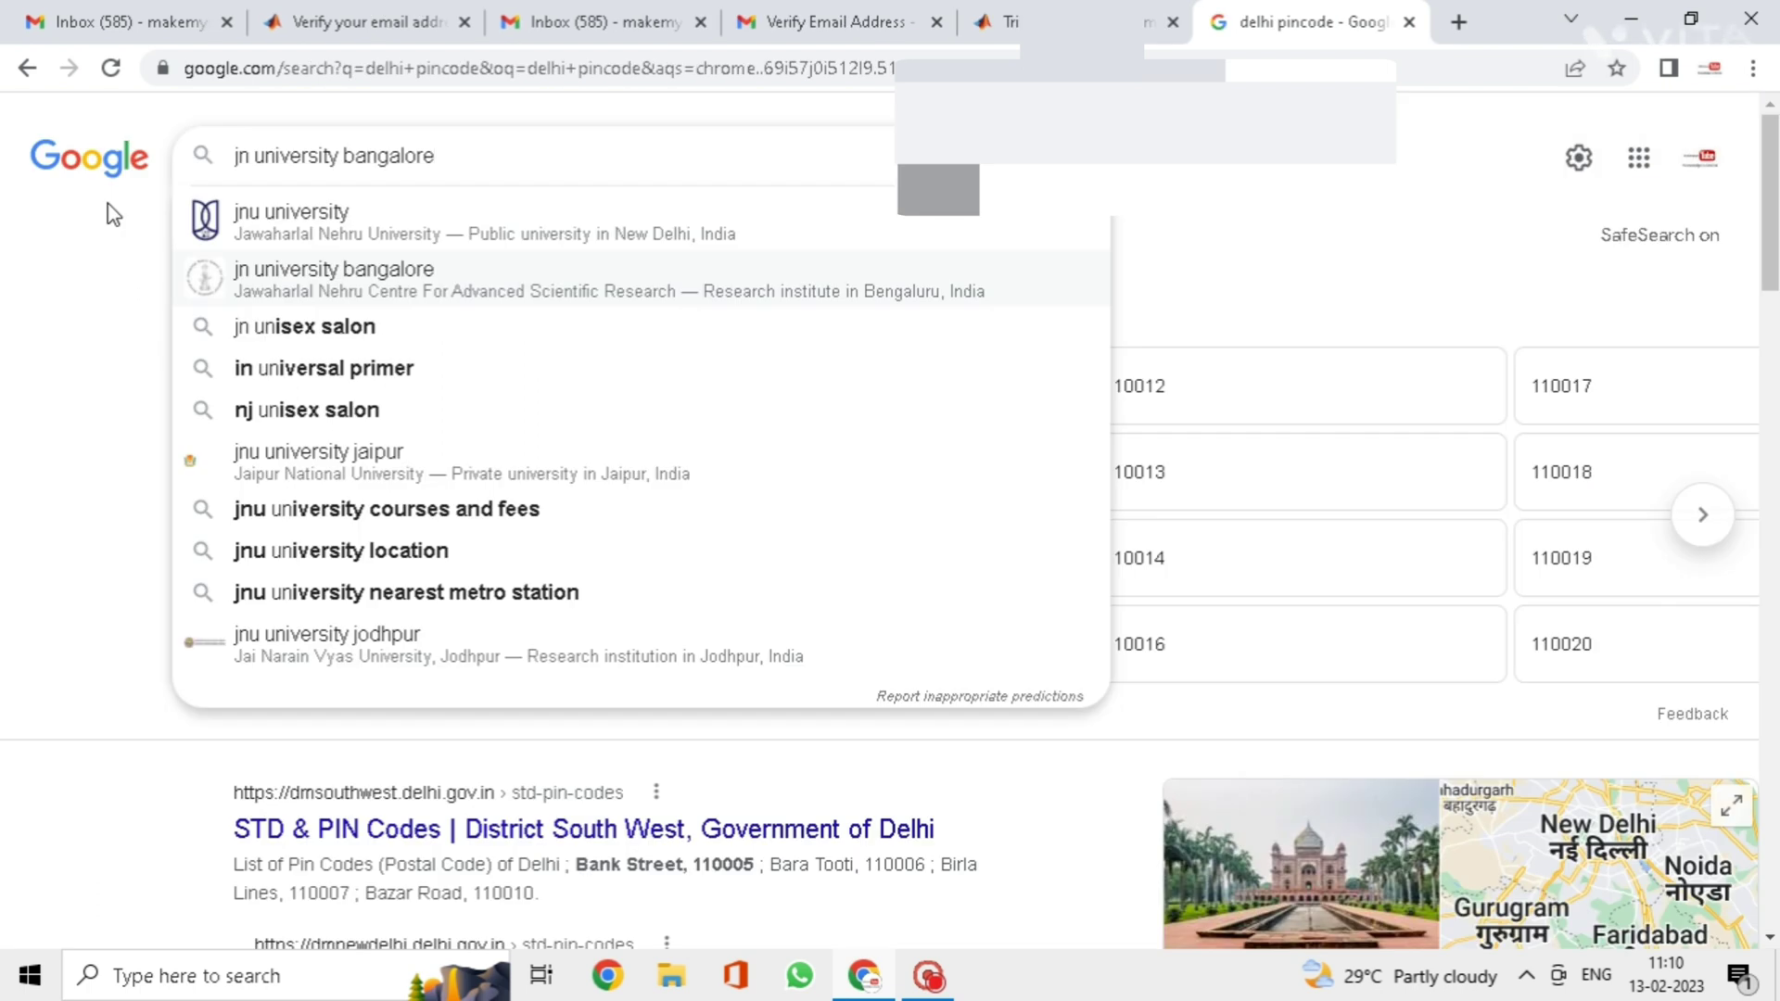
key("Up")
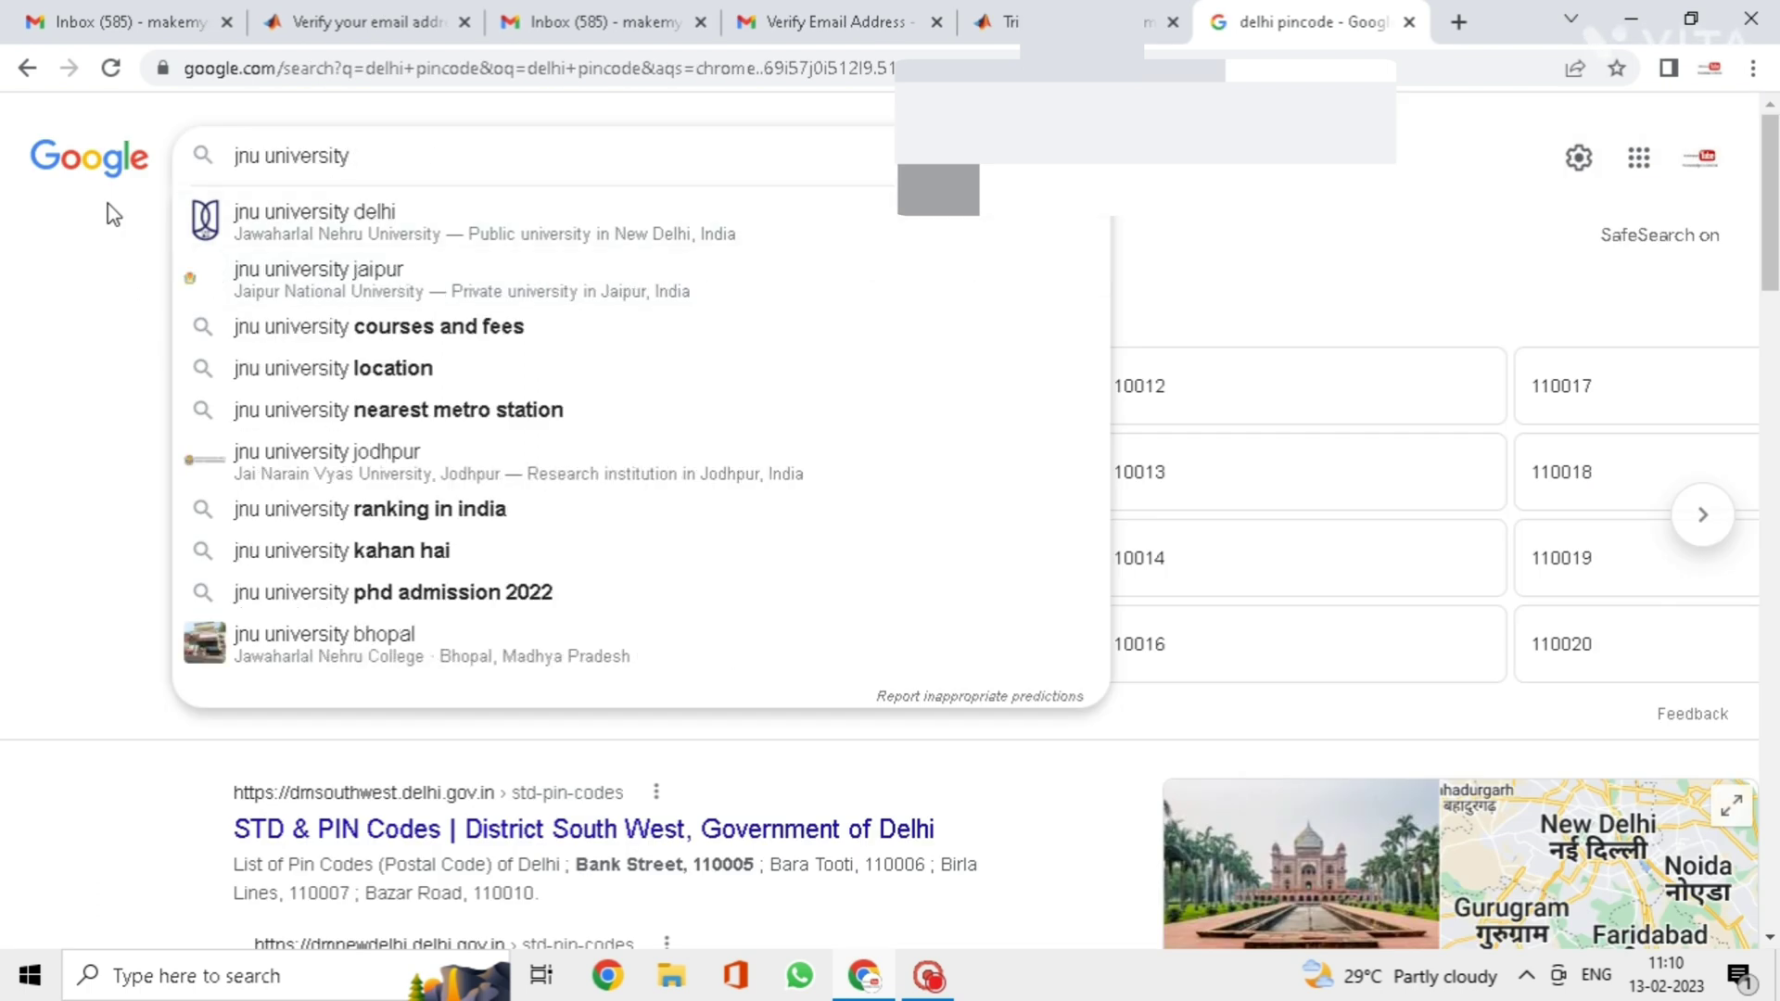
Search Google for 'jnu university pincode' and select 110067 in the top result.
type("pin")
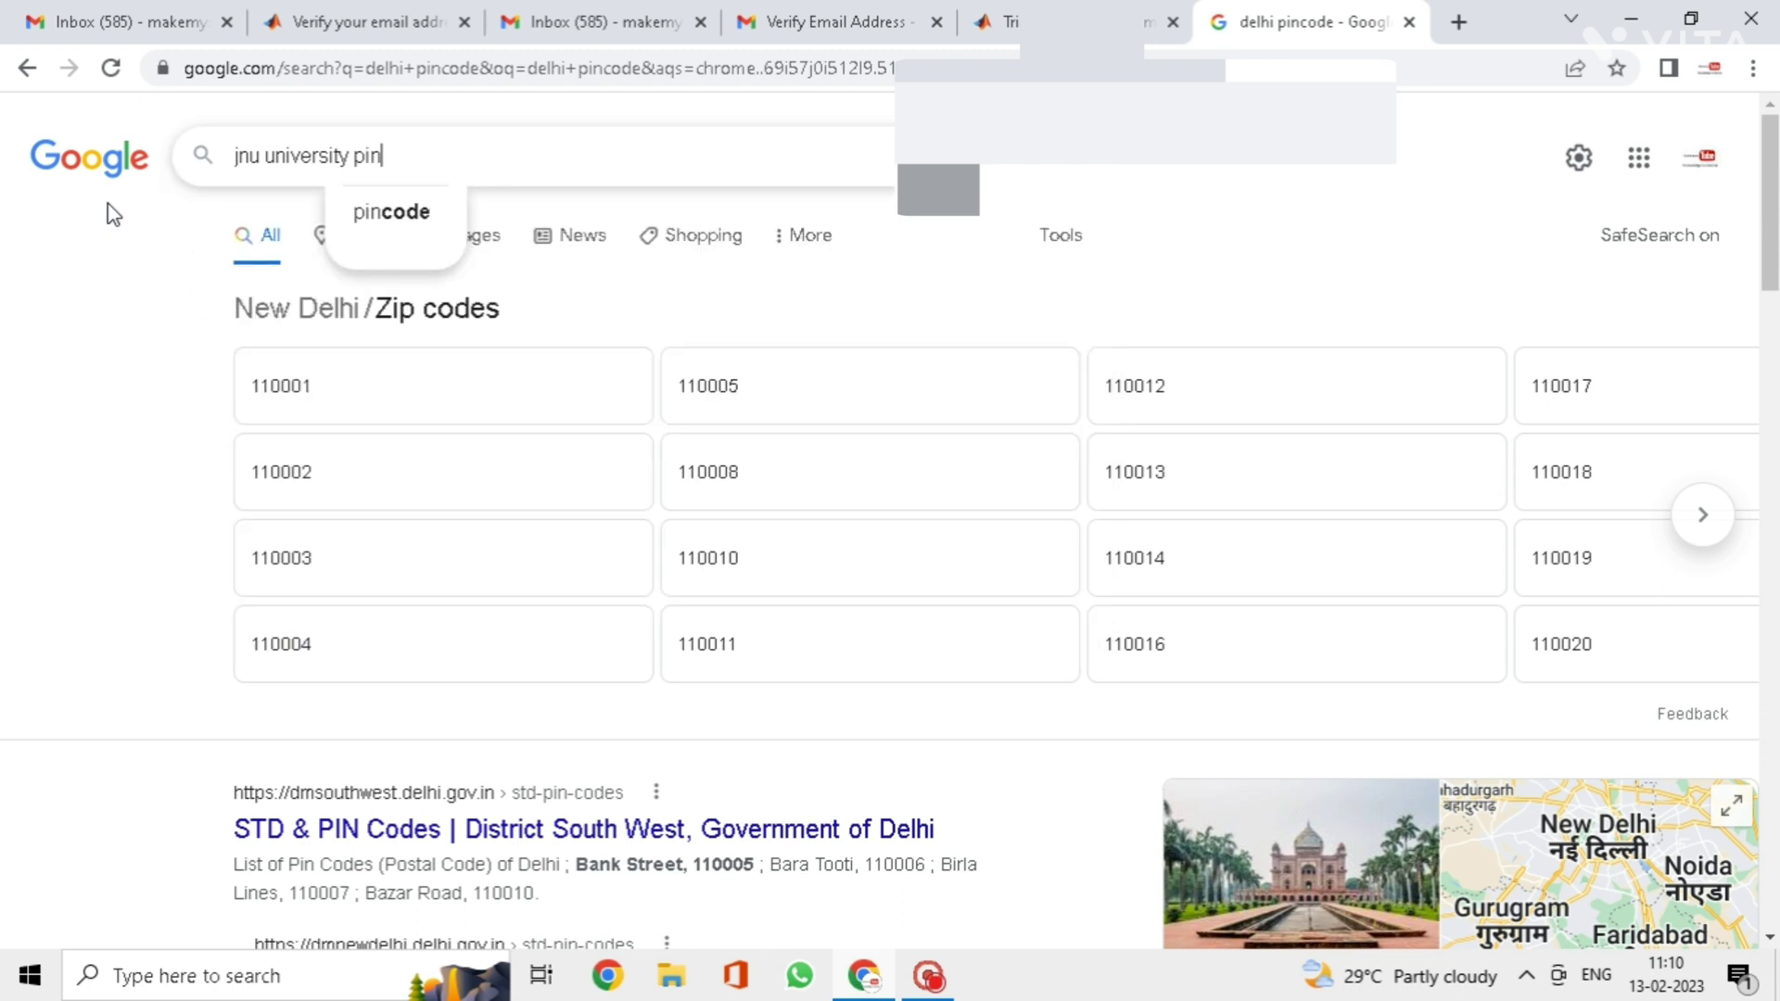
left_click(442, 232)
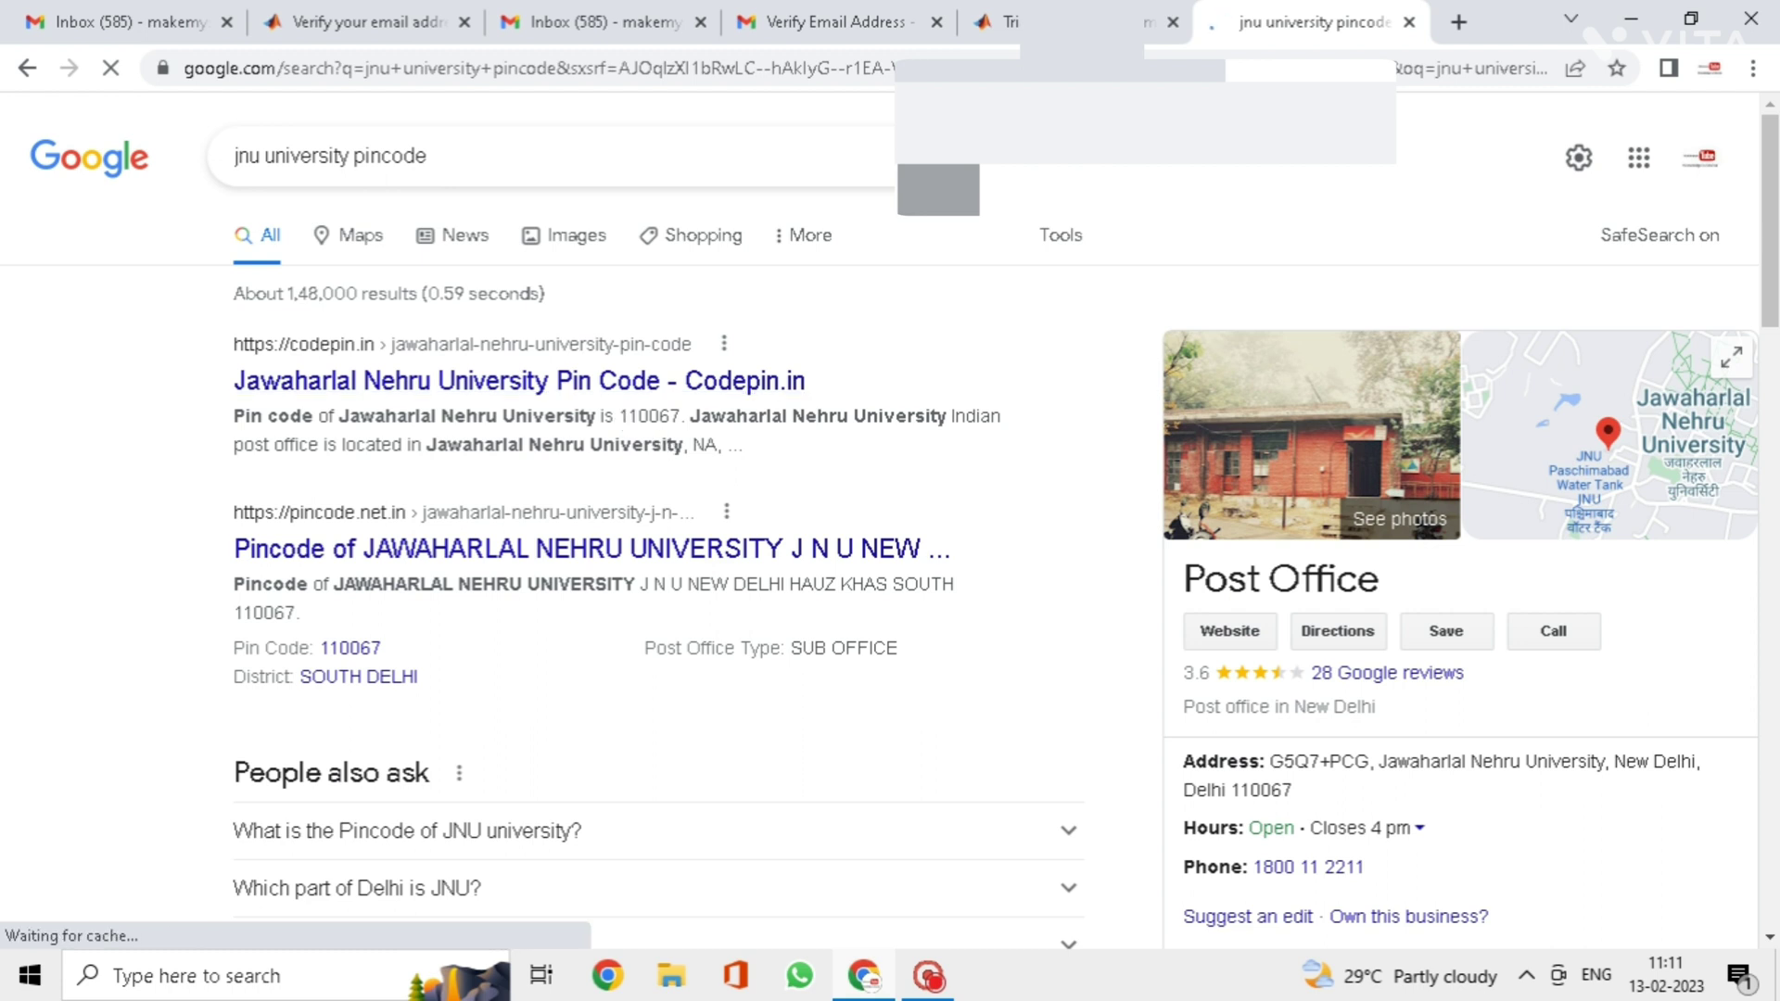
left_click_drag(681, 417, 620, 417)
key("ctrl+c")
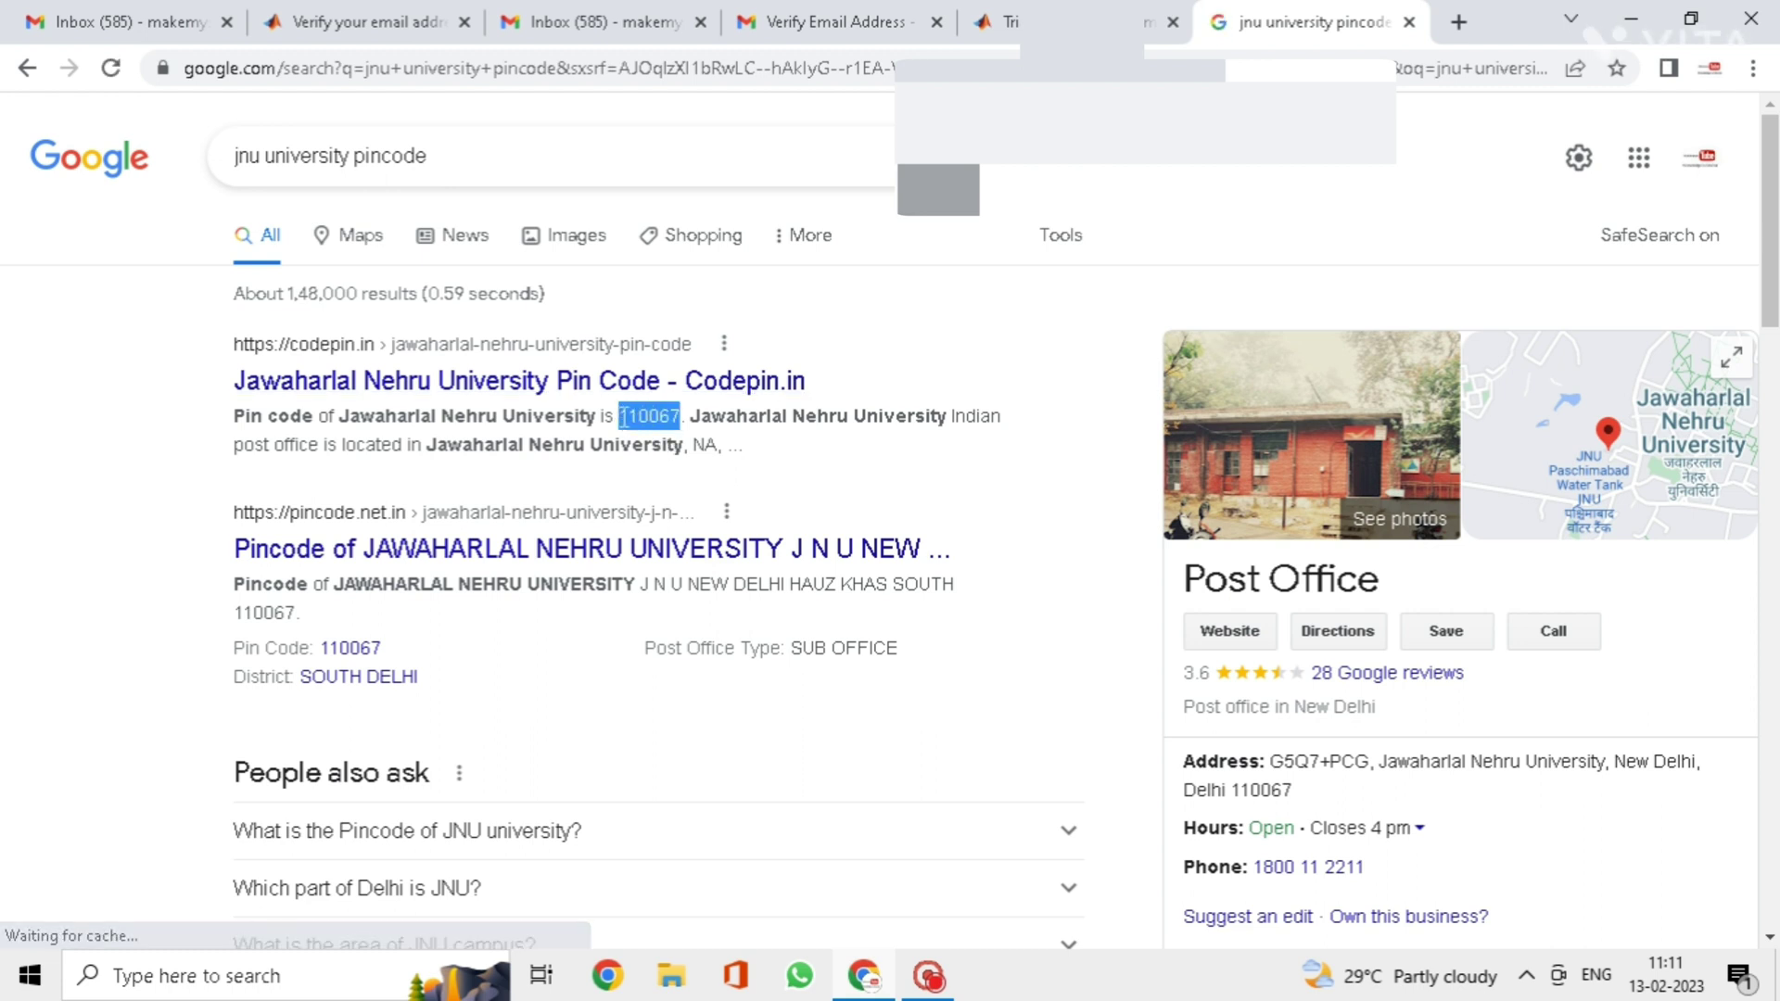
Submit the trial form with zip 110067, graduation year 2023 and Deep Learning & Machine Learning use.
left_click(1020, 21)
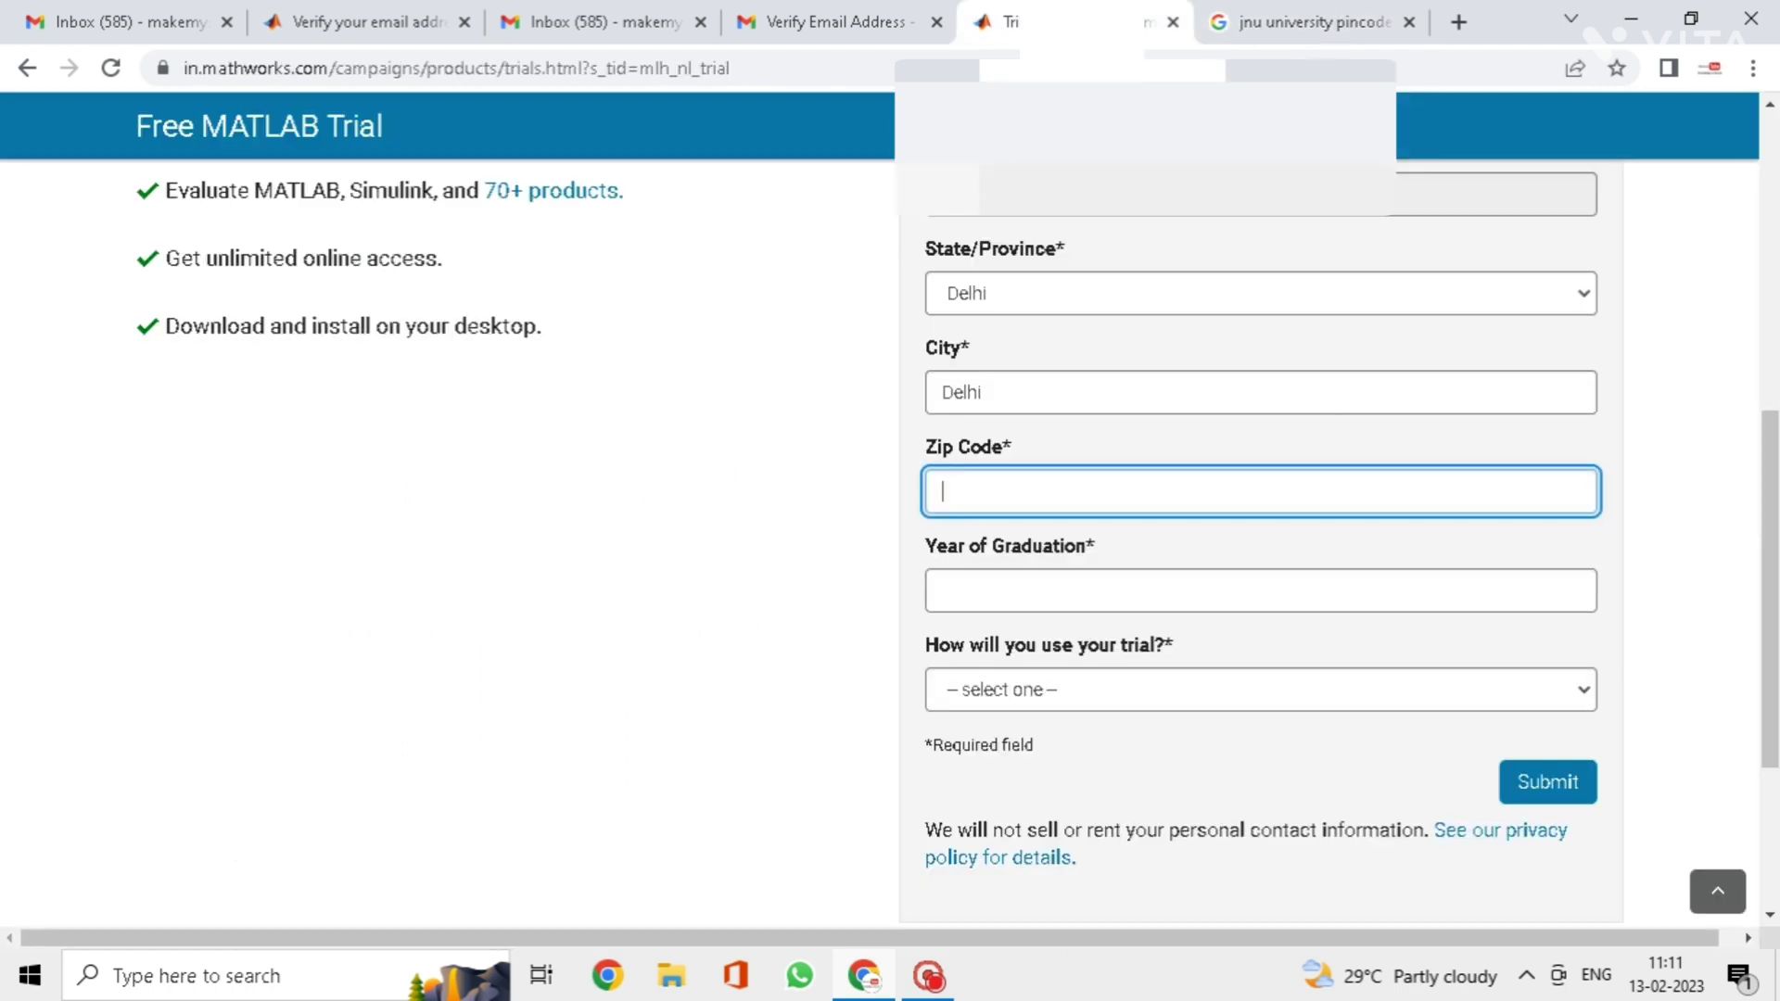
key("ctrl+v")
left_click(988, 596)
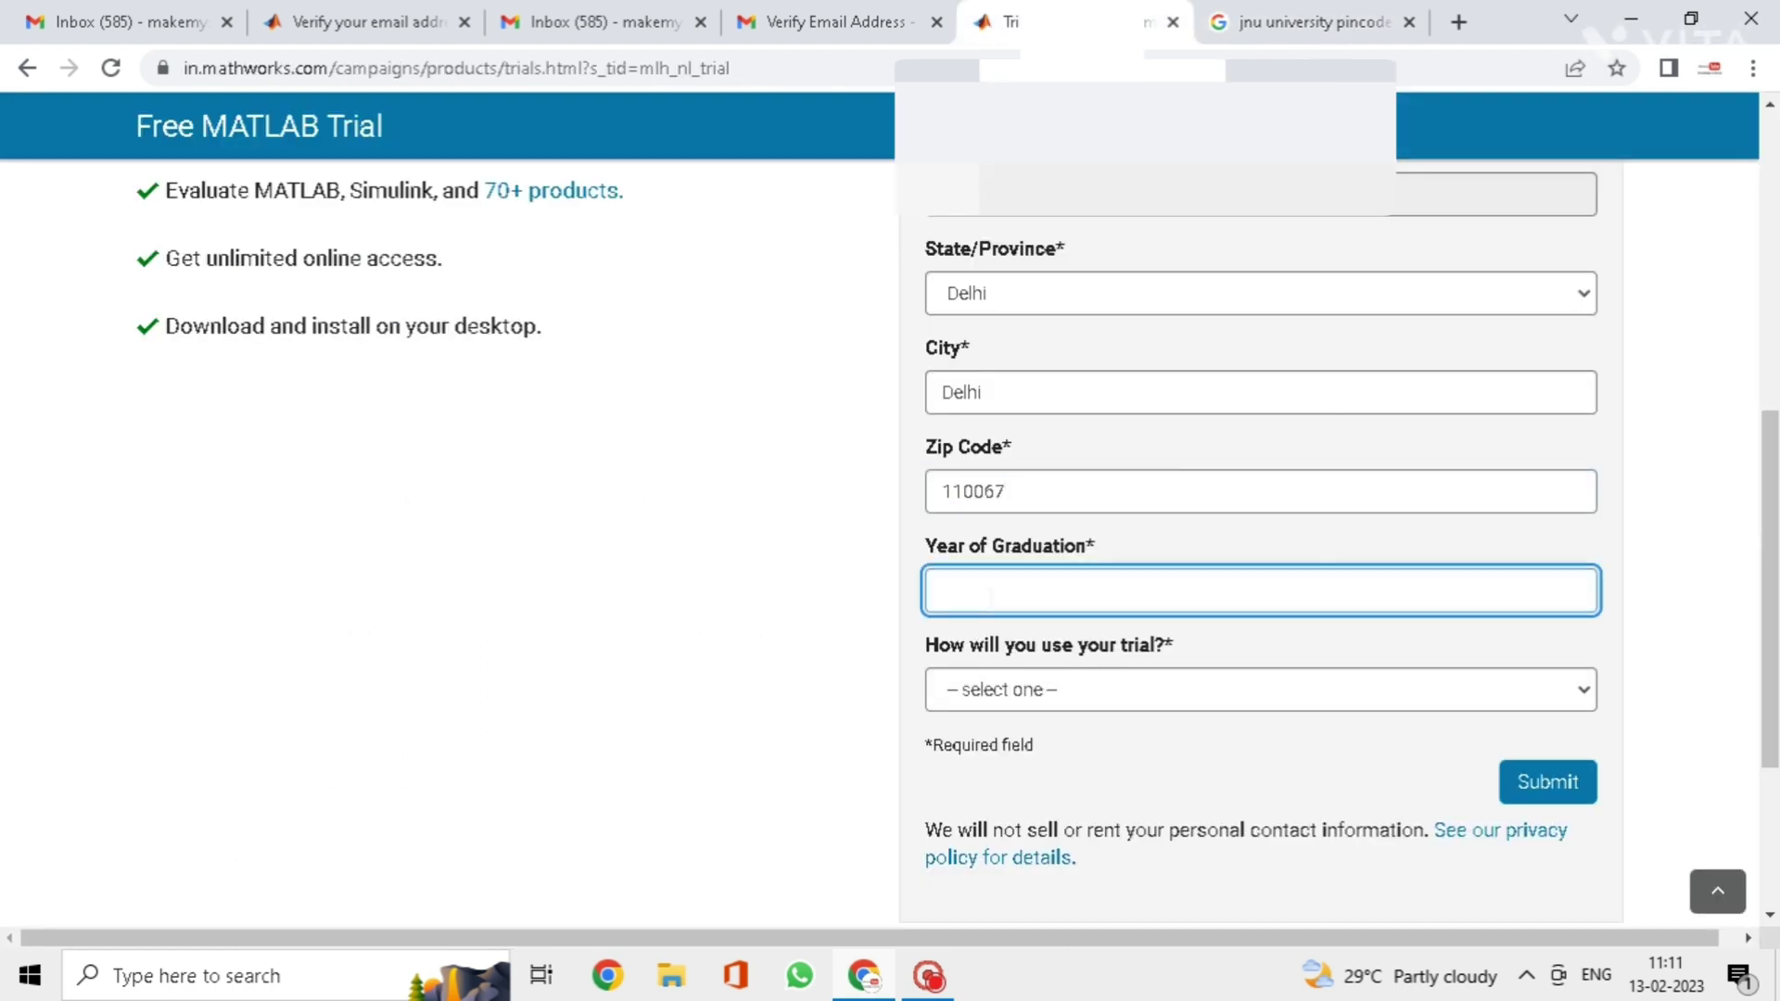
type("2023")
left_click(996, 697)
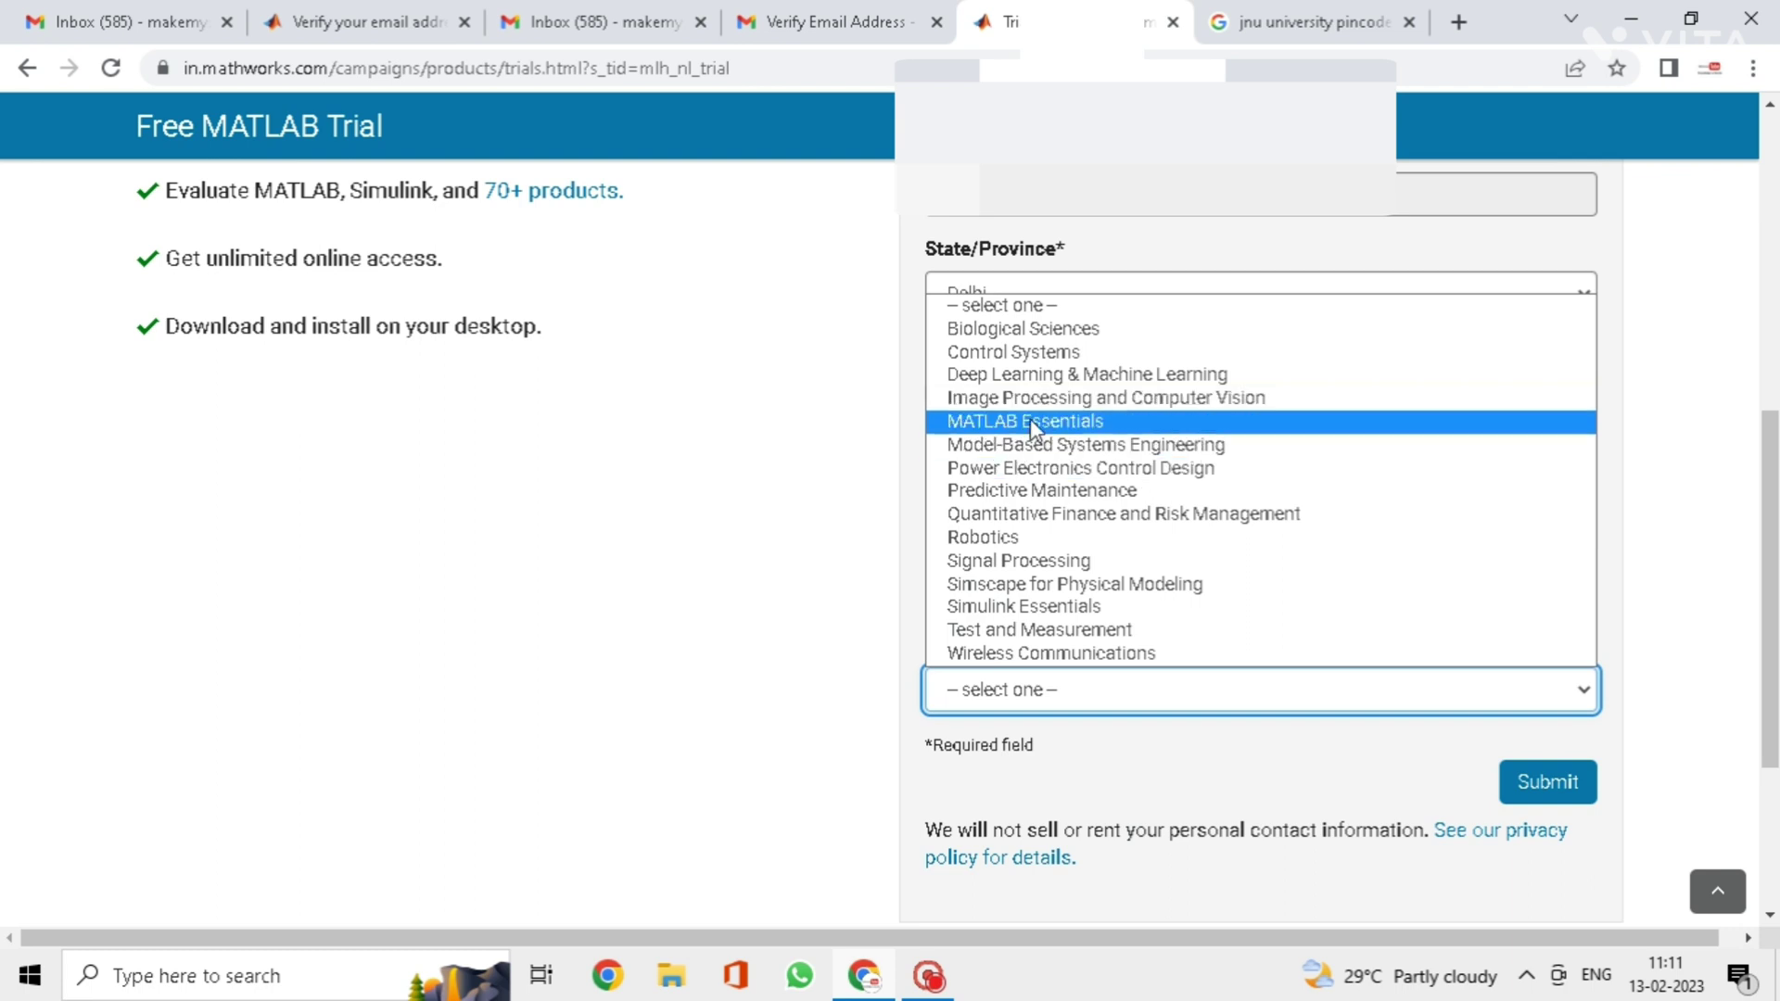
left_click(1031, 375)
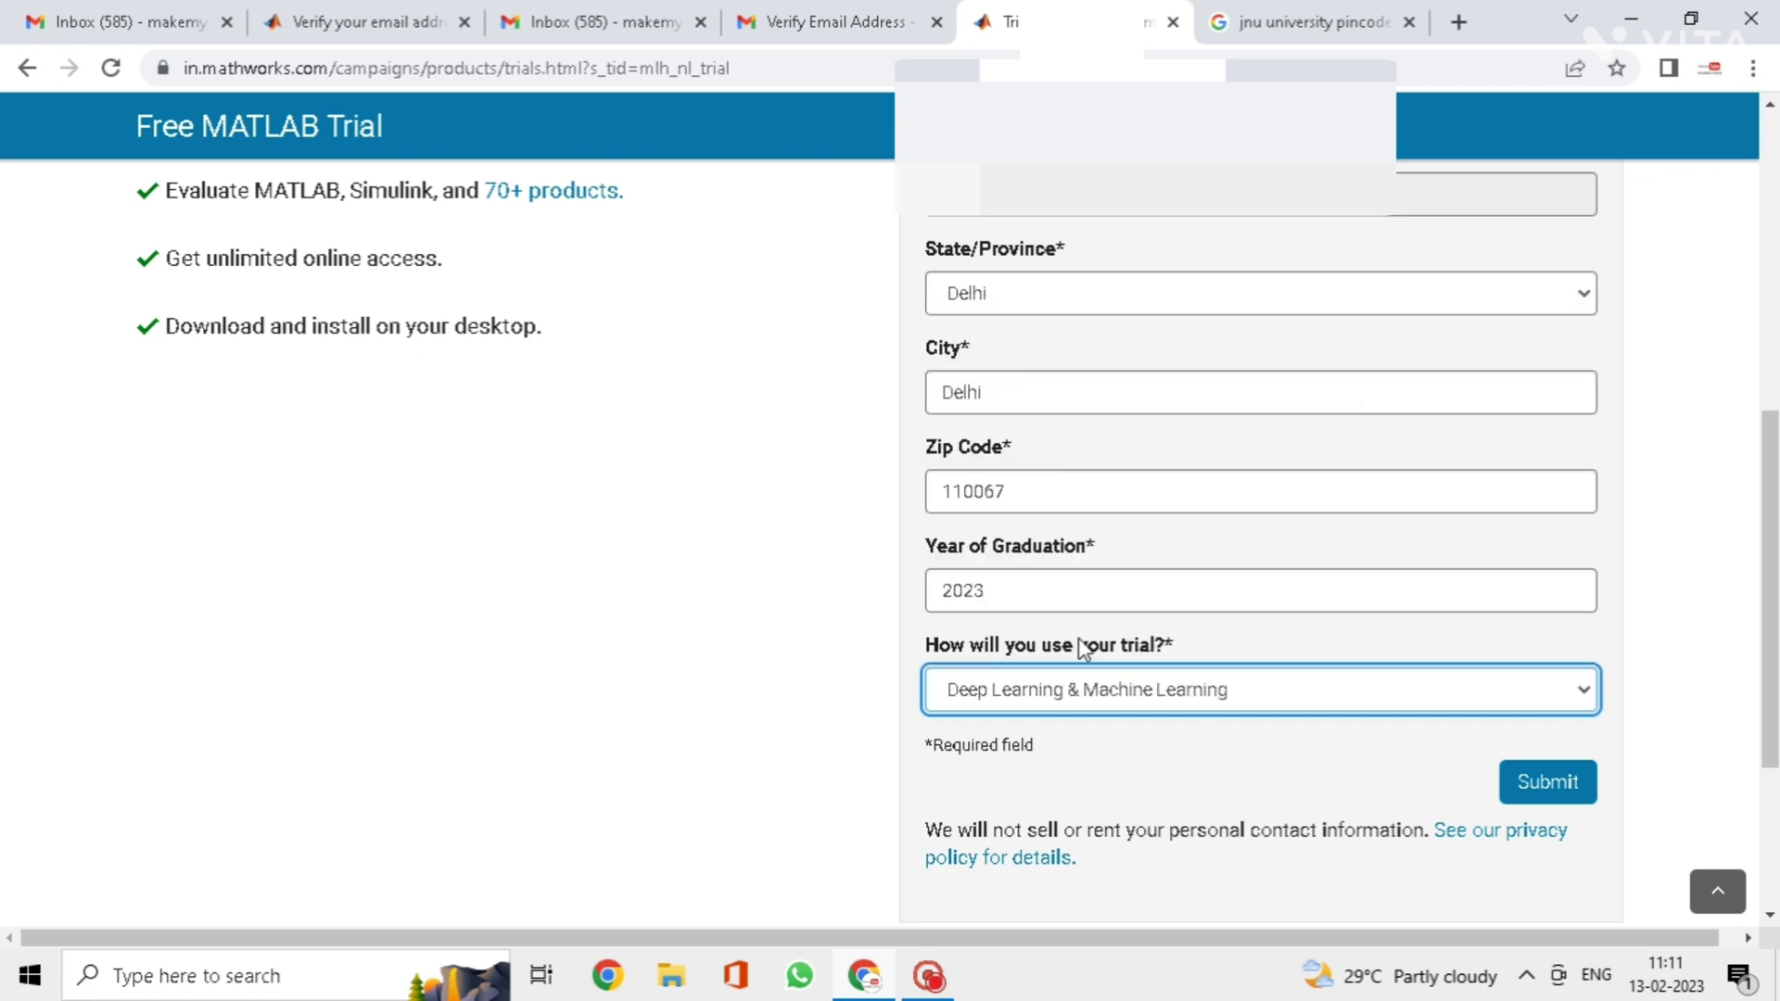
scroll(1298, 645, "down", 1)
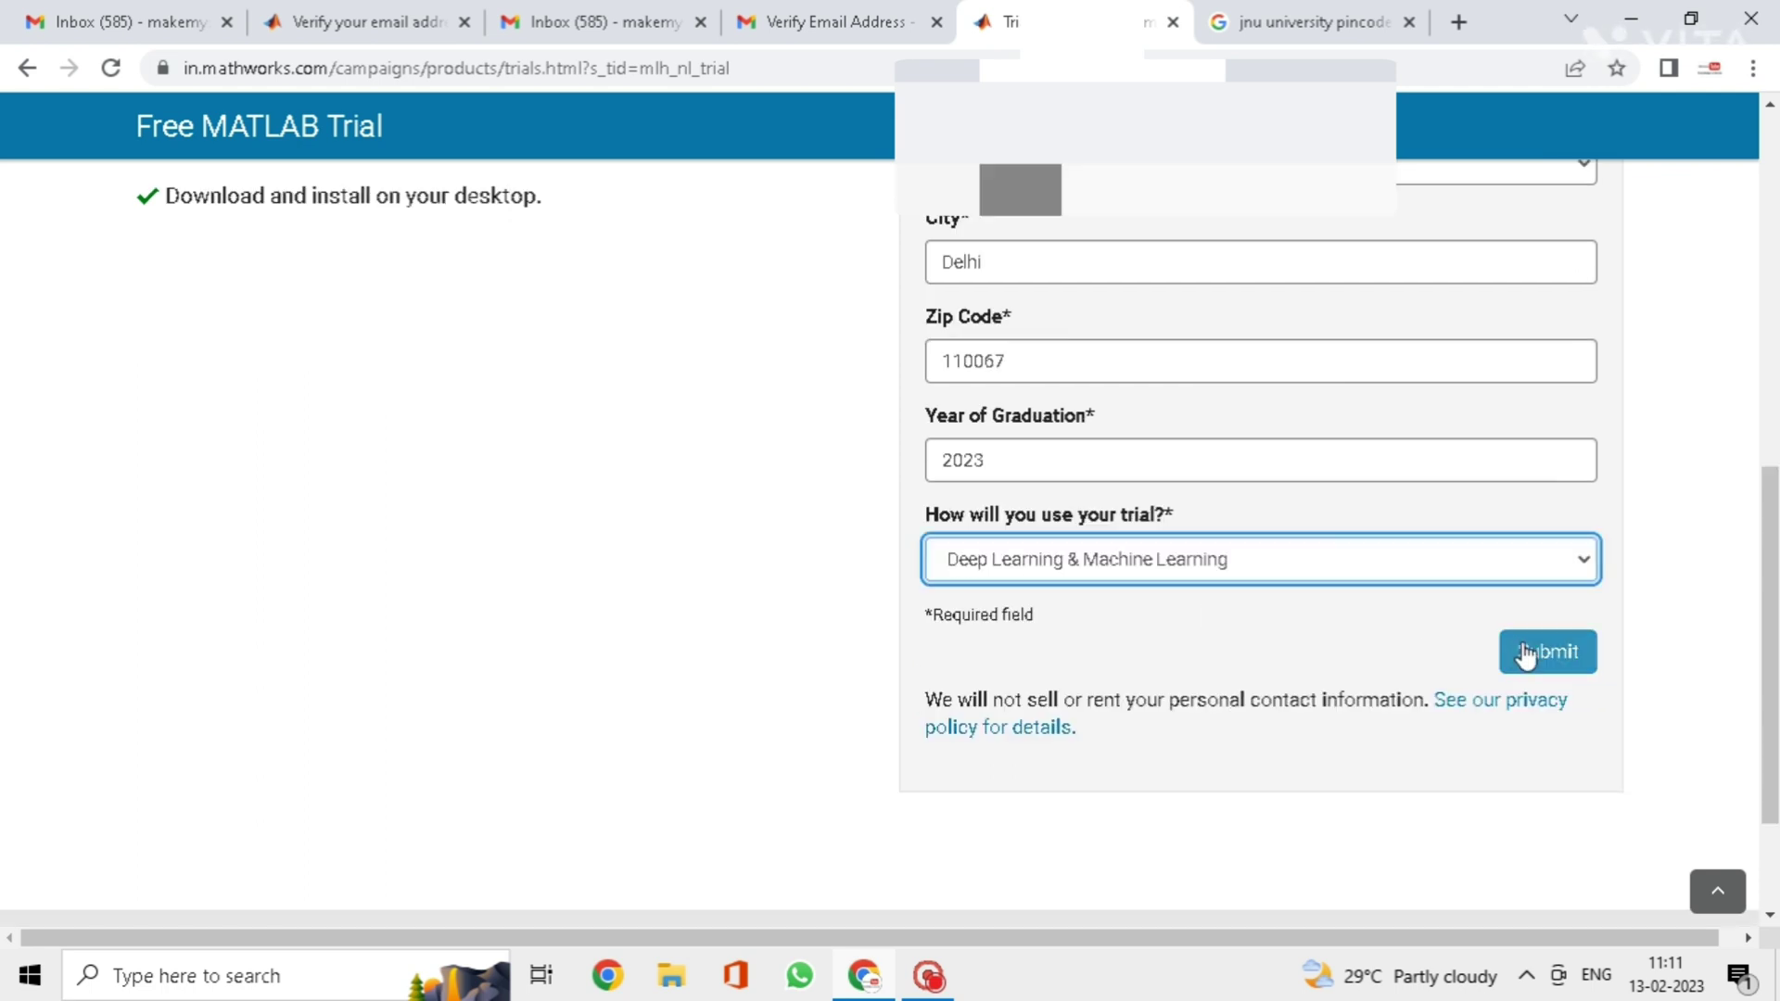
left_click(1526, 653)
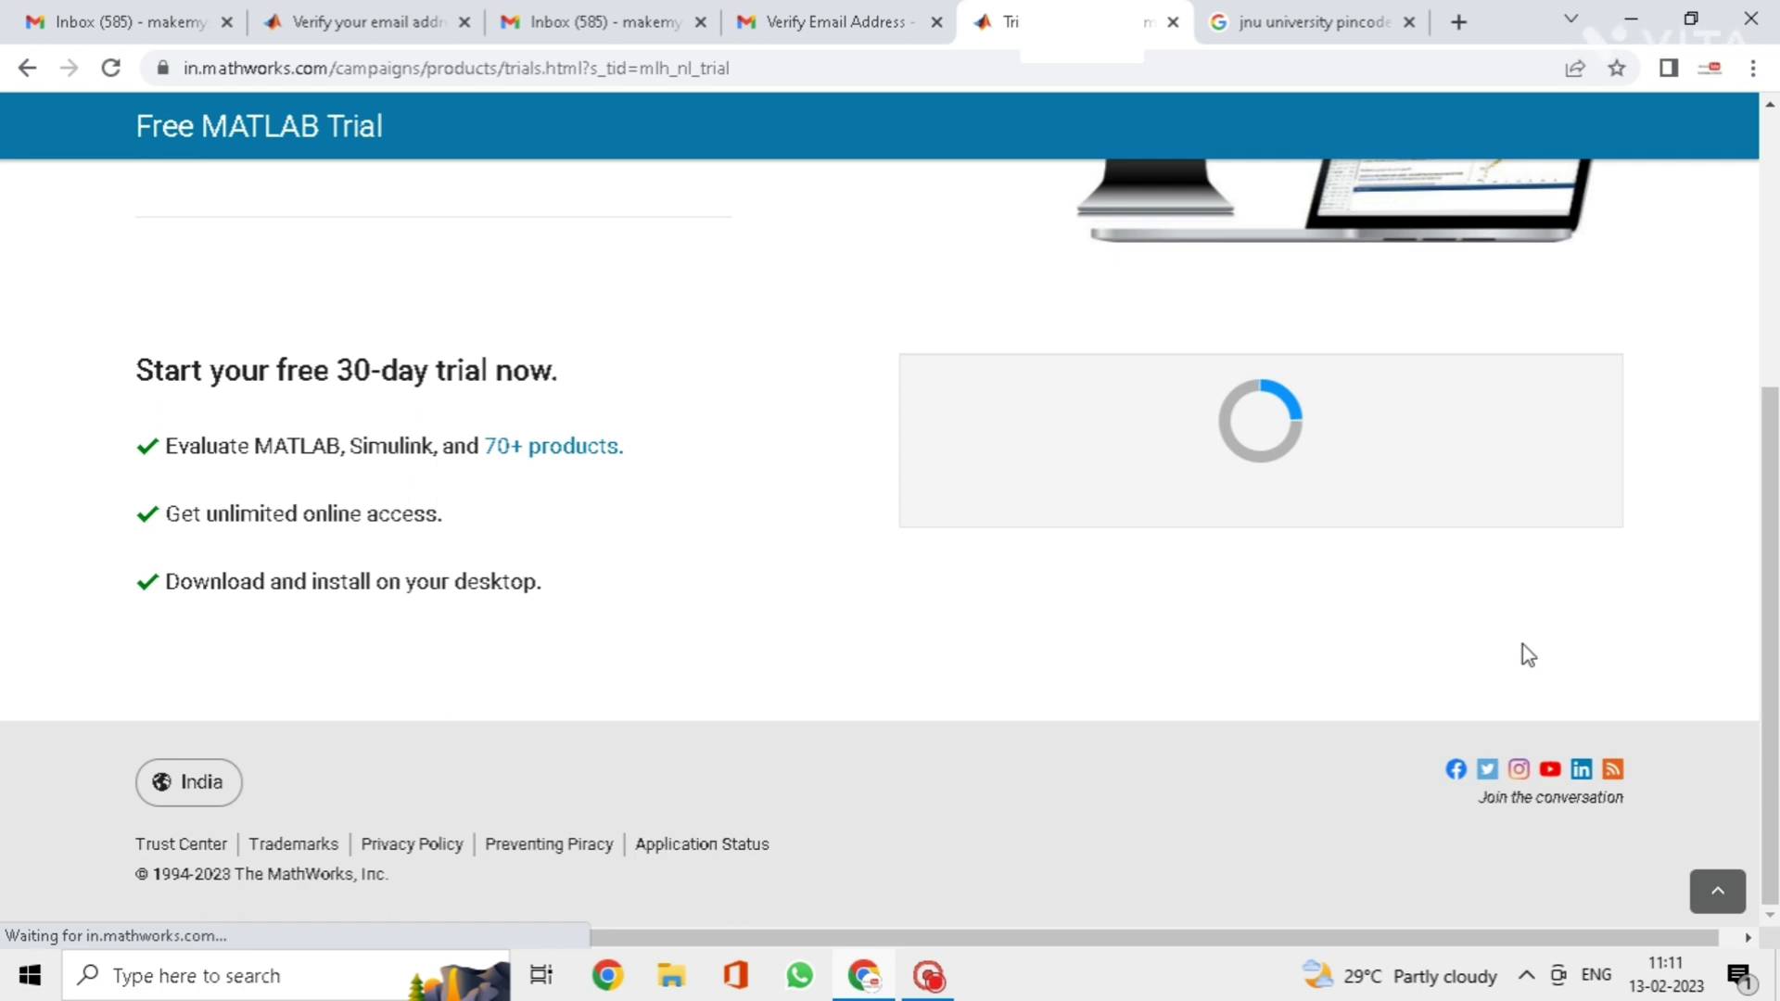
Highlight and then deselect the trial welcome message, then scroll down the trial page.
left_click_drag(408, 197, 1292, 278)
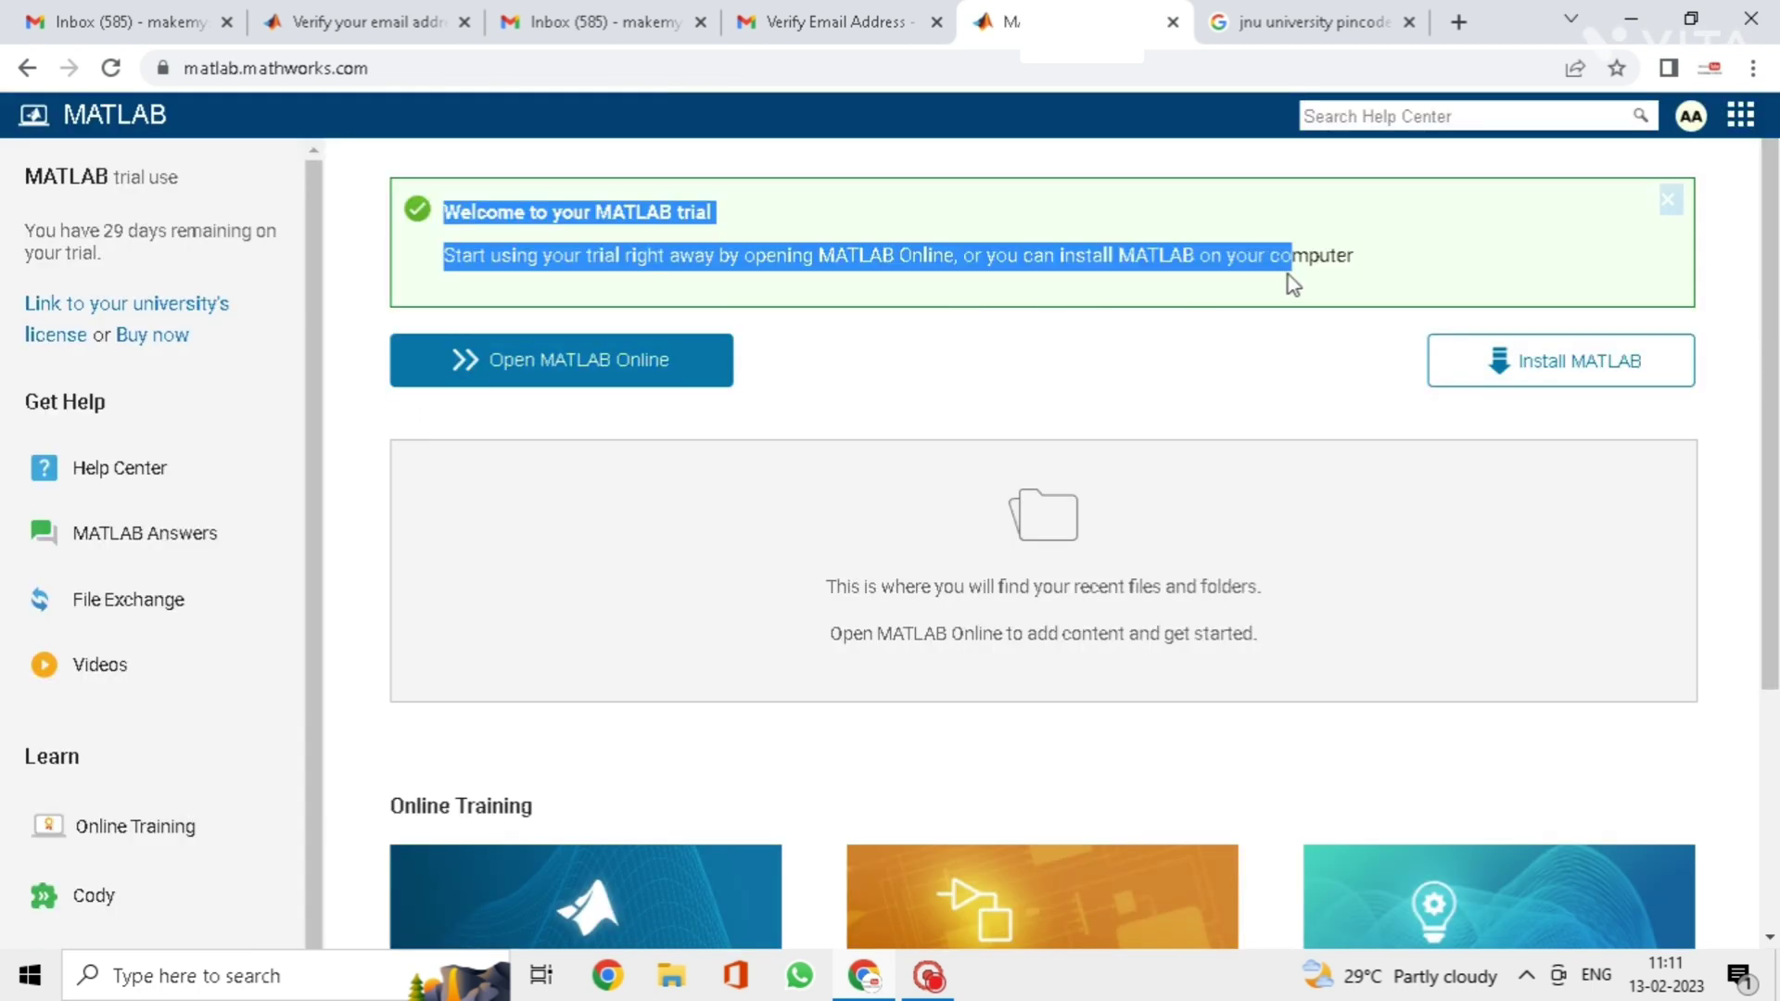
left_click(1438, 269)
scroll(1494, 361, "down", 4)
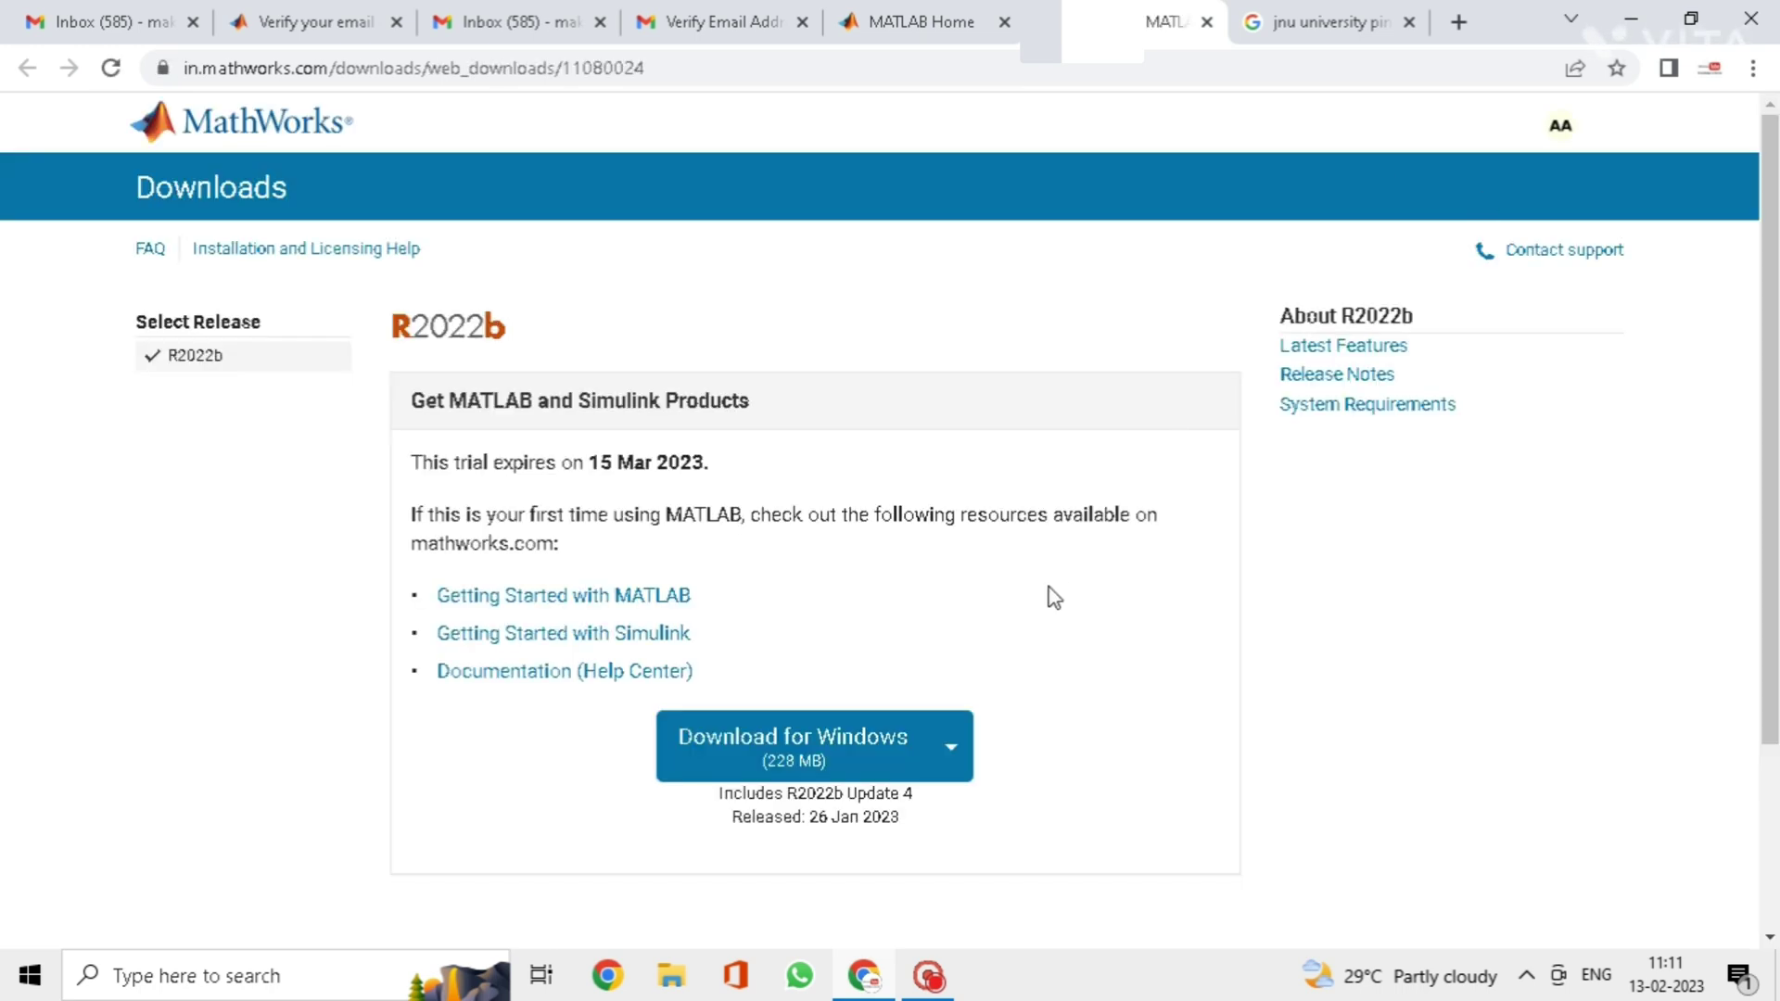
Note the trial expiry date and download the R2022b MATLAB installer for Windows.
left_click_drag(711, 461, 434, 461)
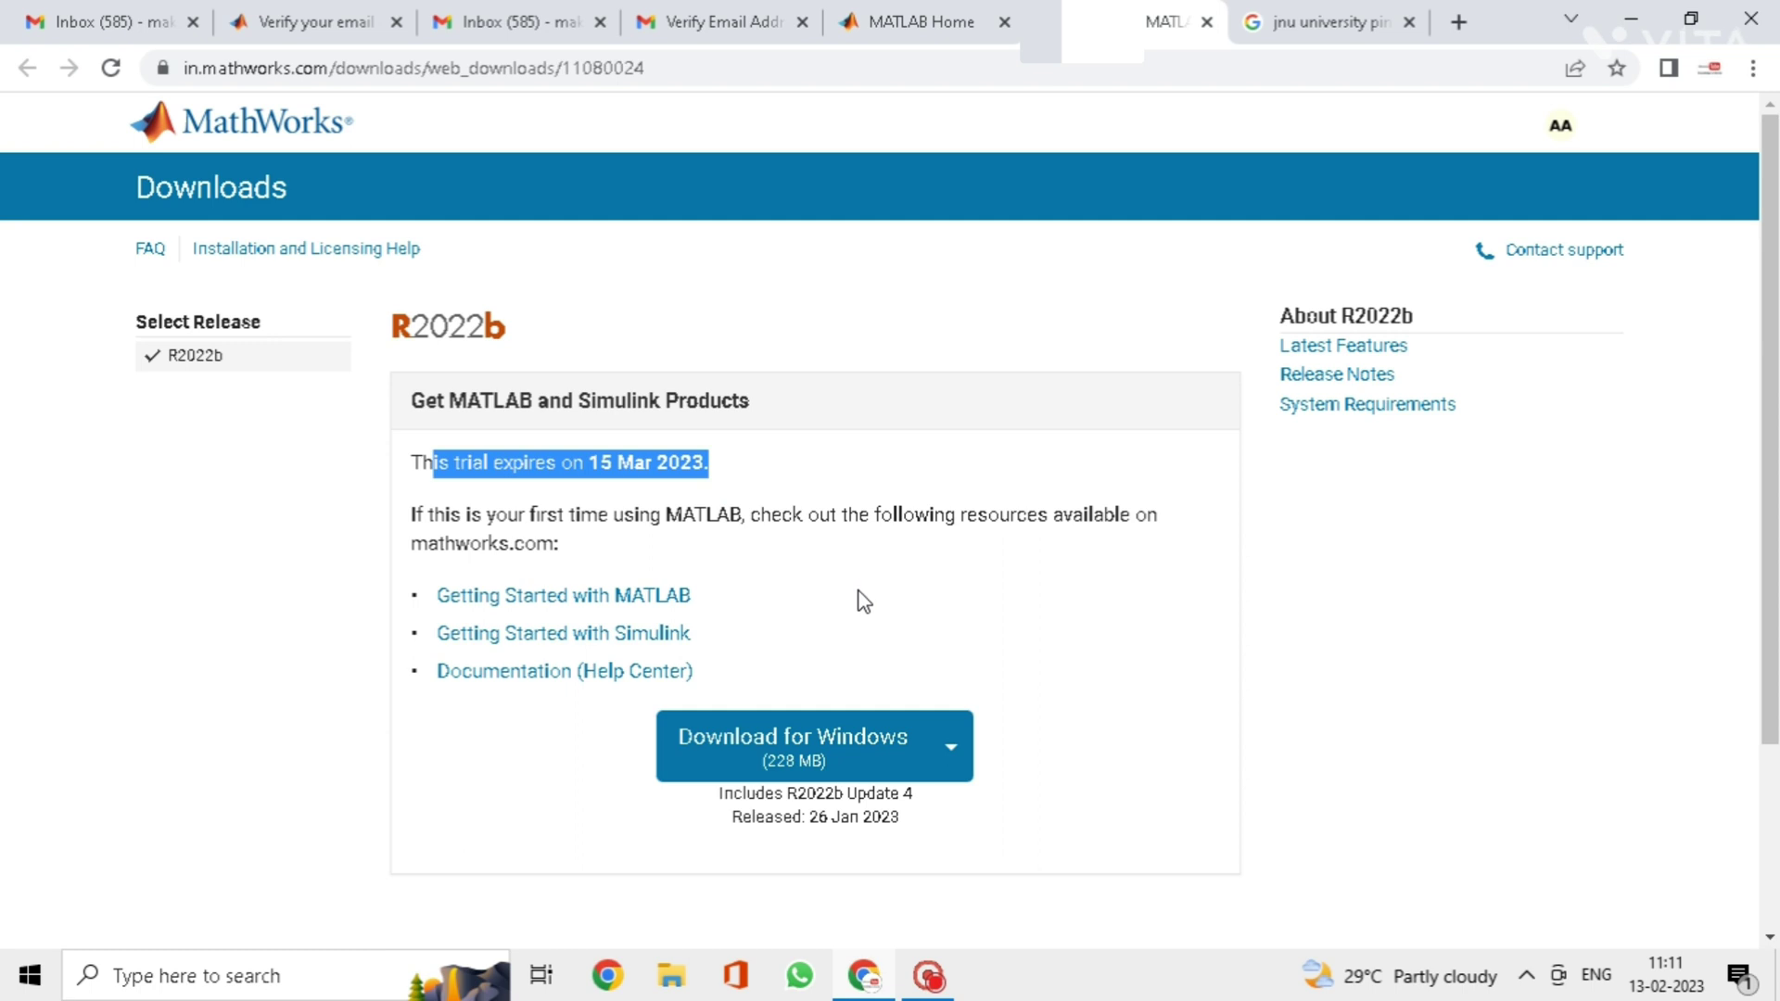
scroll(864, 600, "down", 1)
left_click(799, 631)
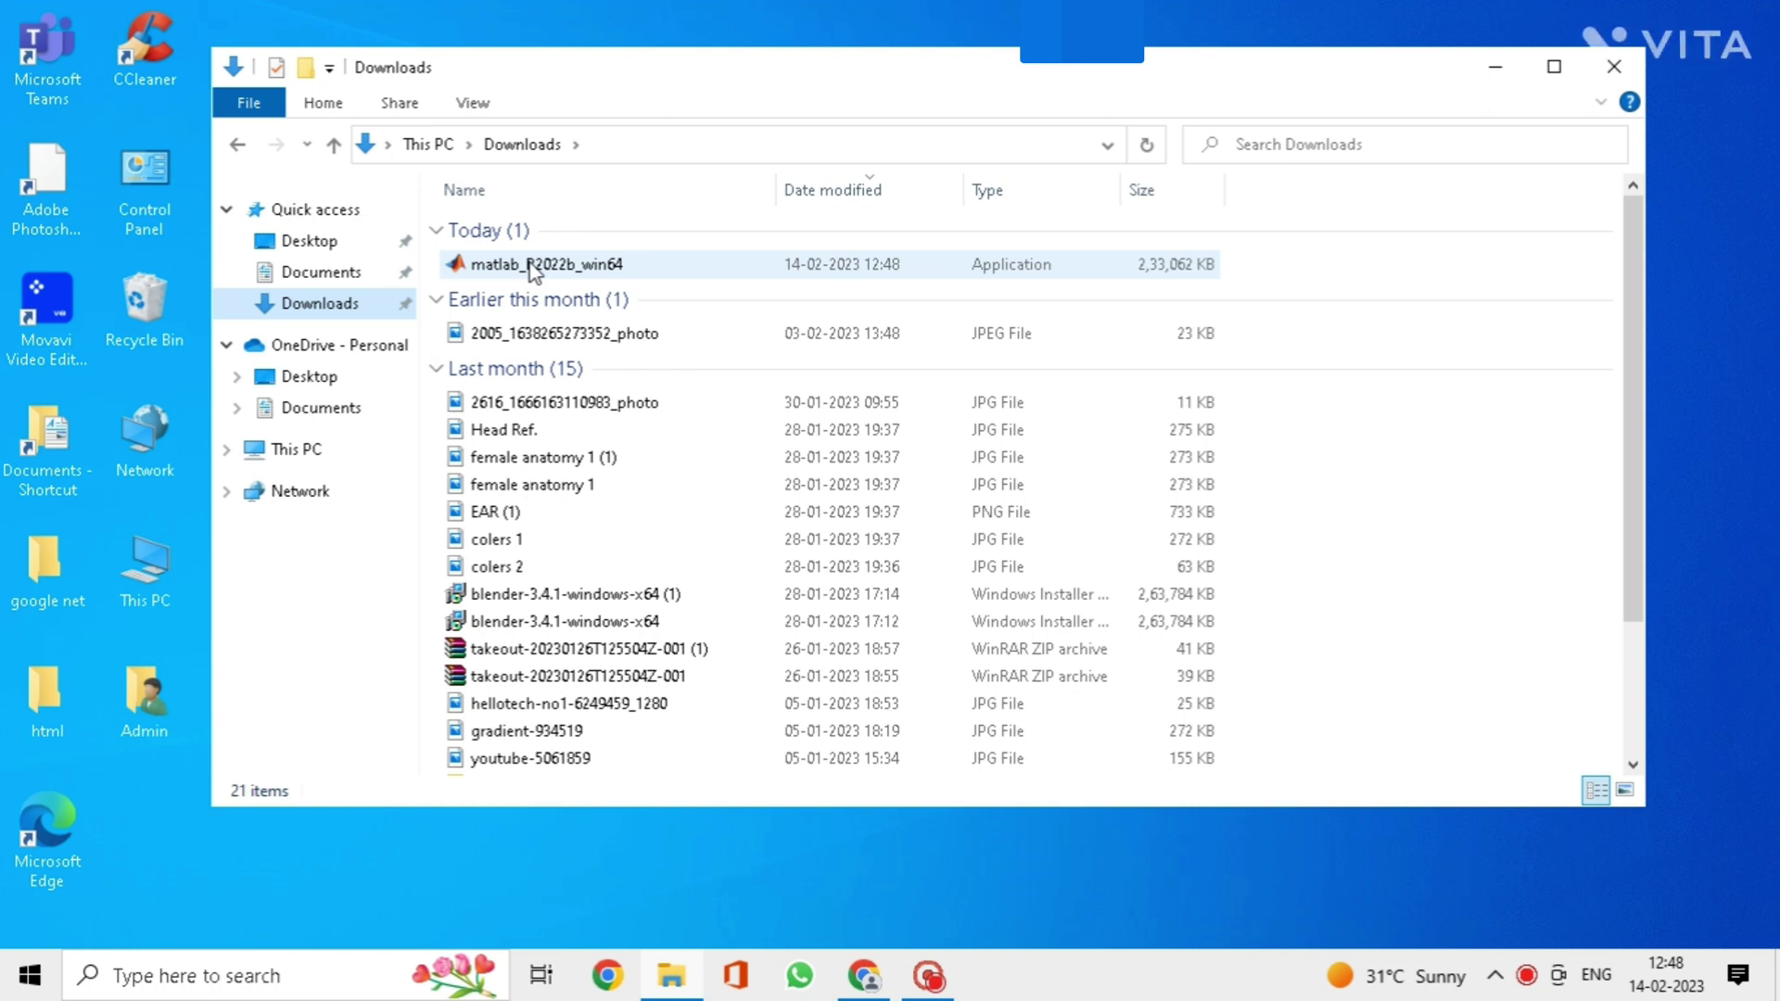
Run matlab_R2022b_win64, then launch setup from the _temp_matlab_R2022b_win64 folder.
double_click(532, 266)
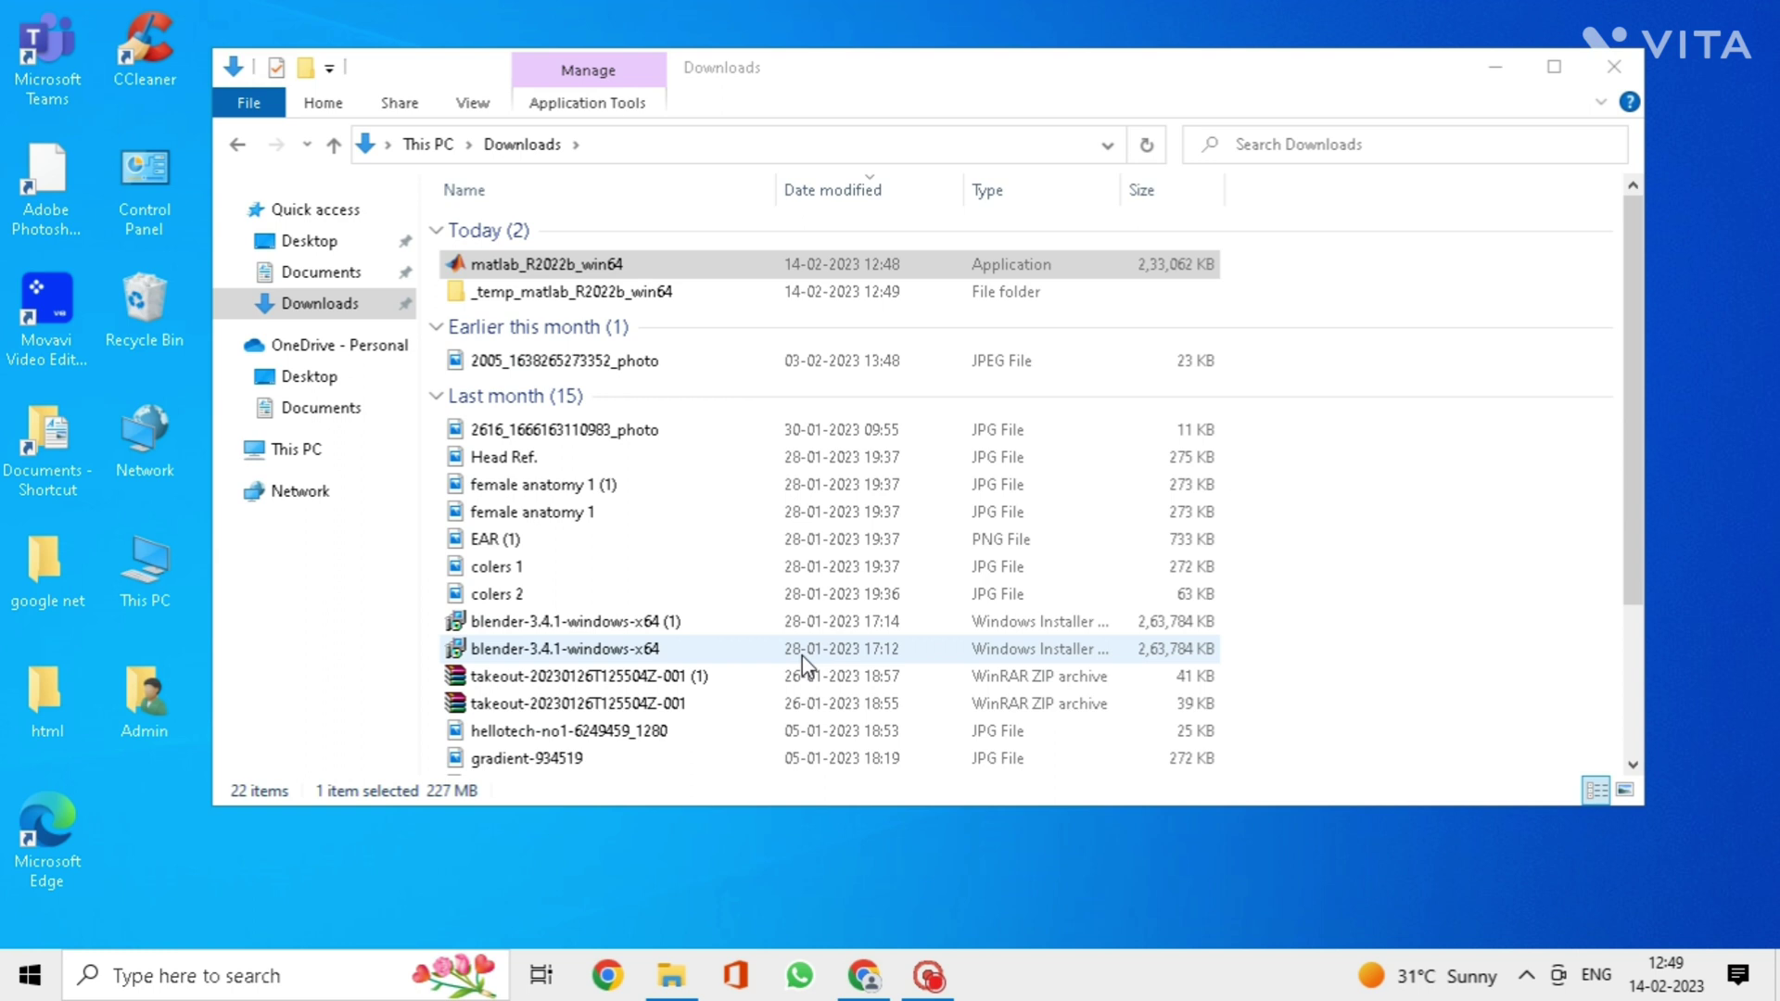
double_click(770, 302)
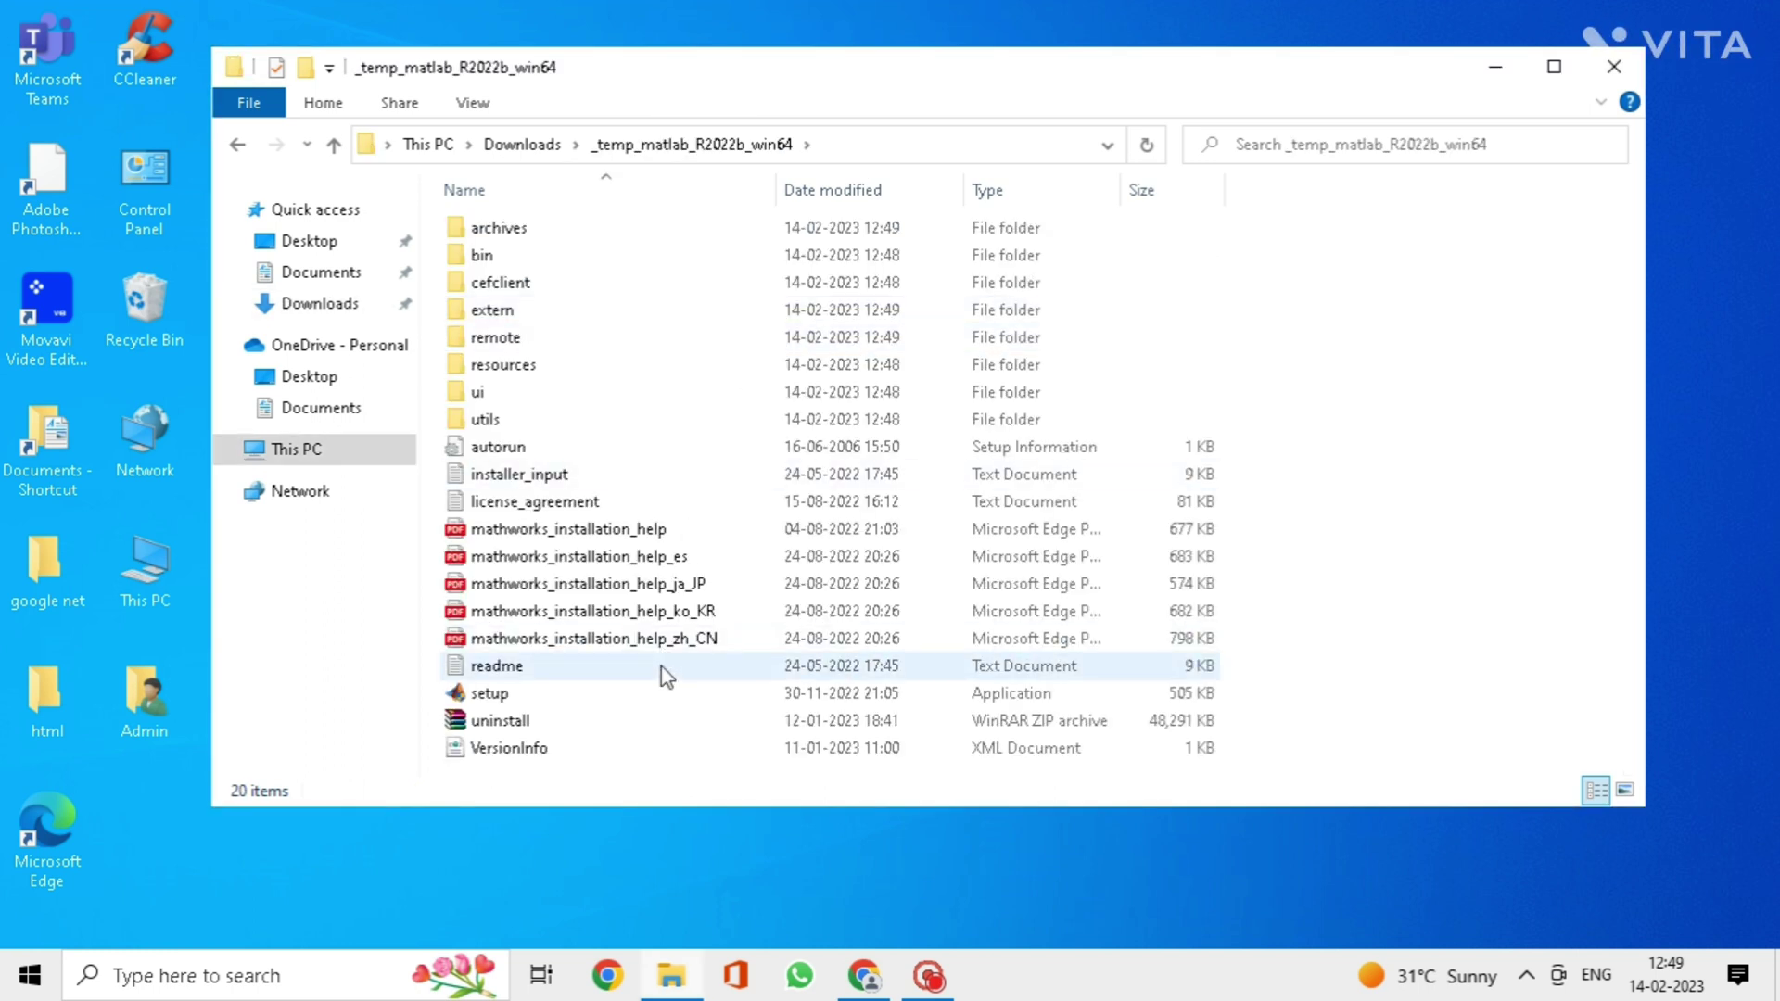
left_click(636, 697)
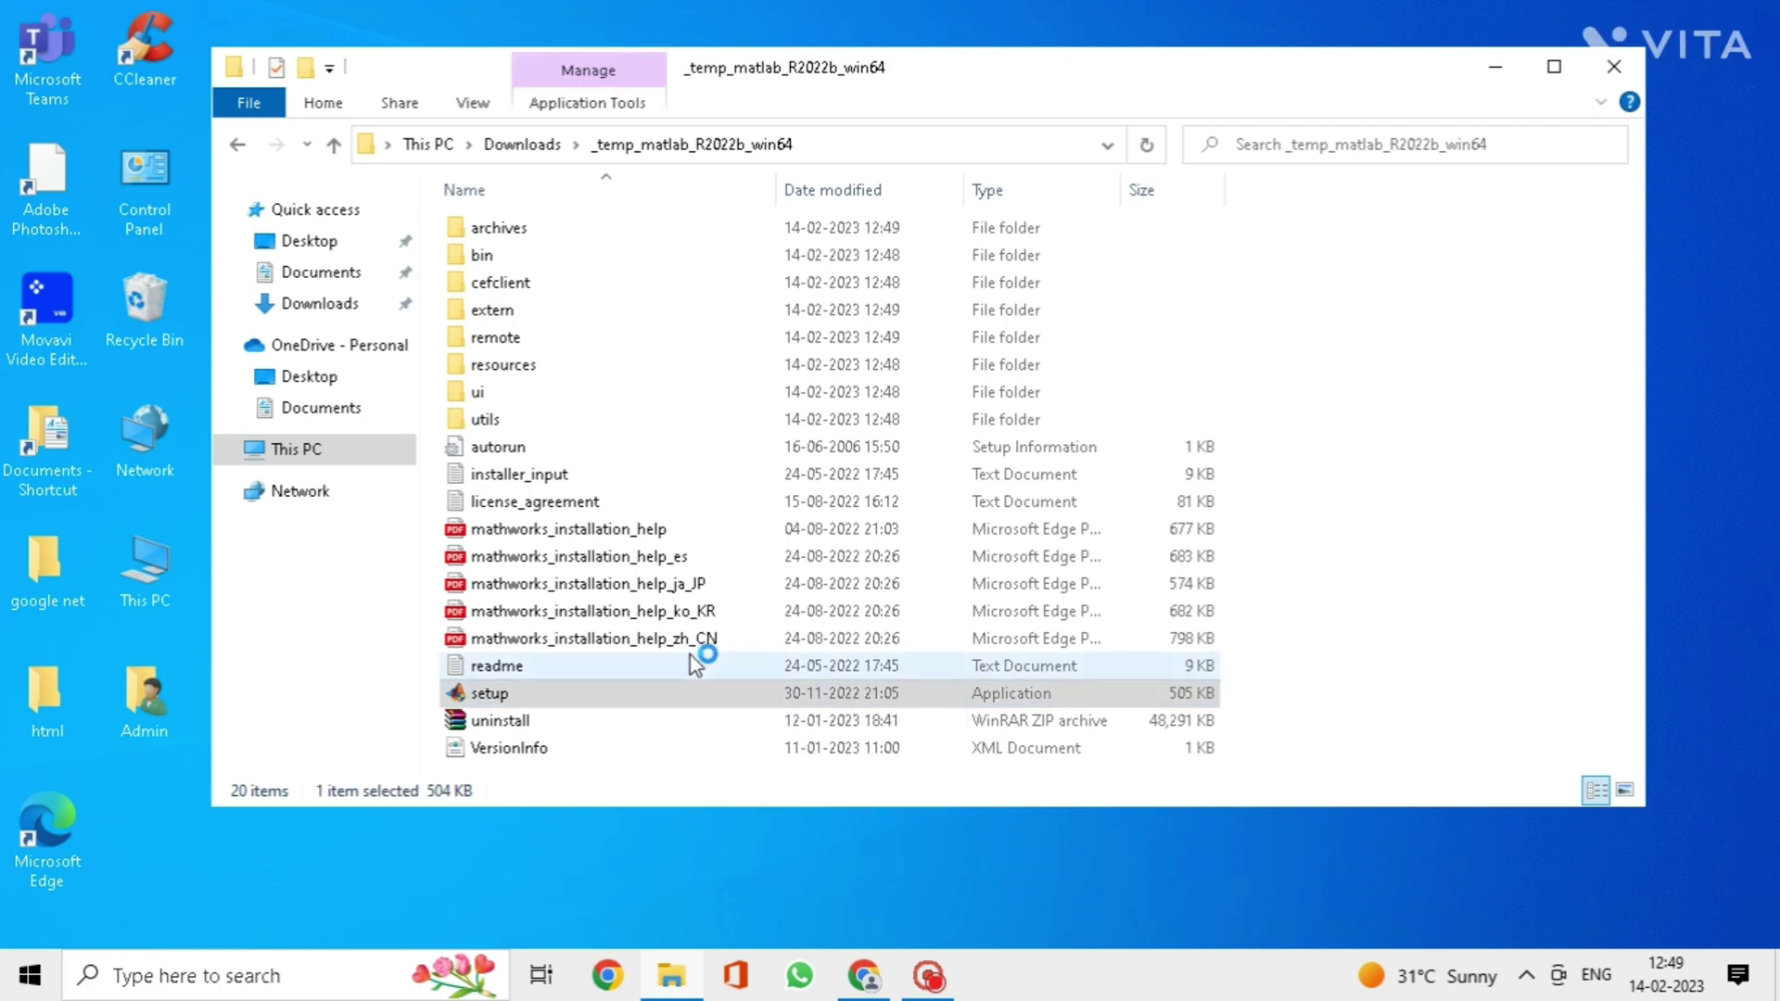
double_click(705, 694)
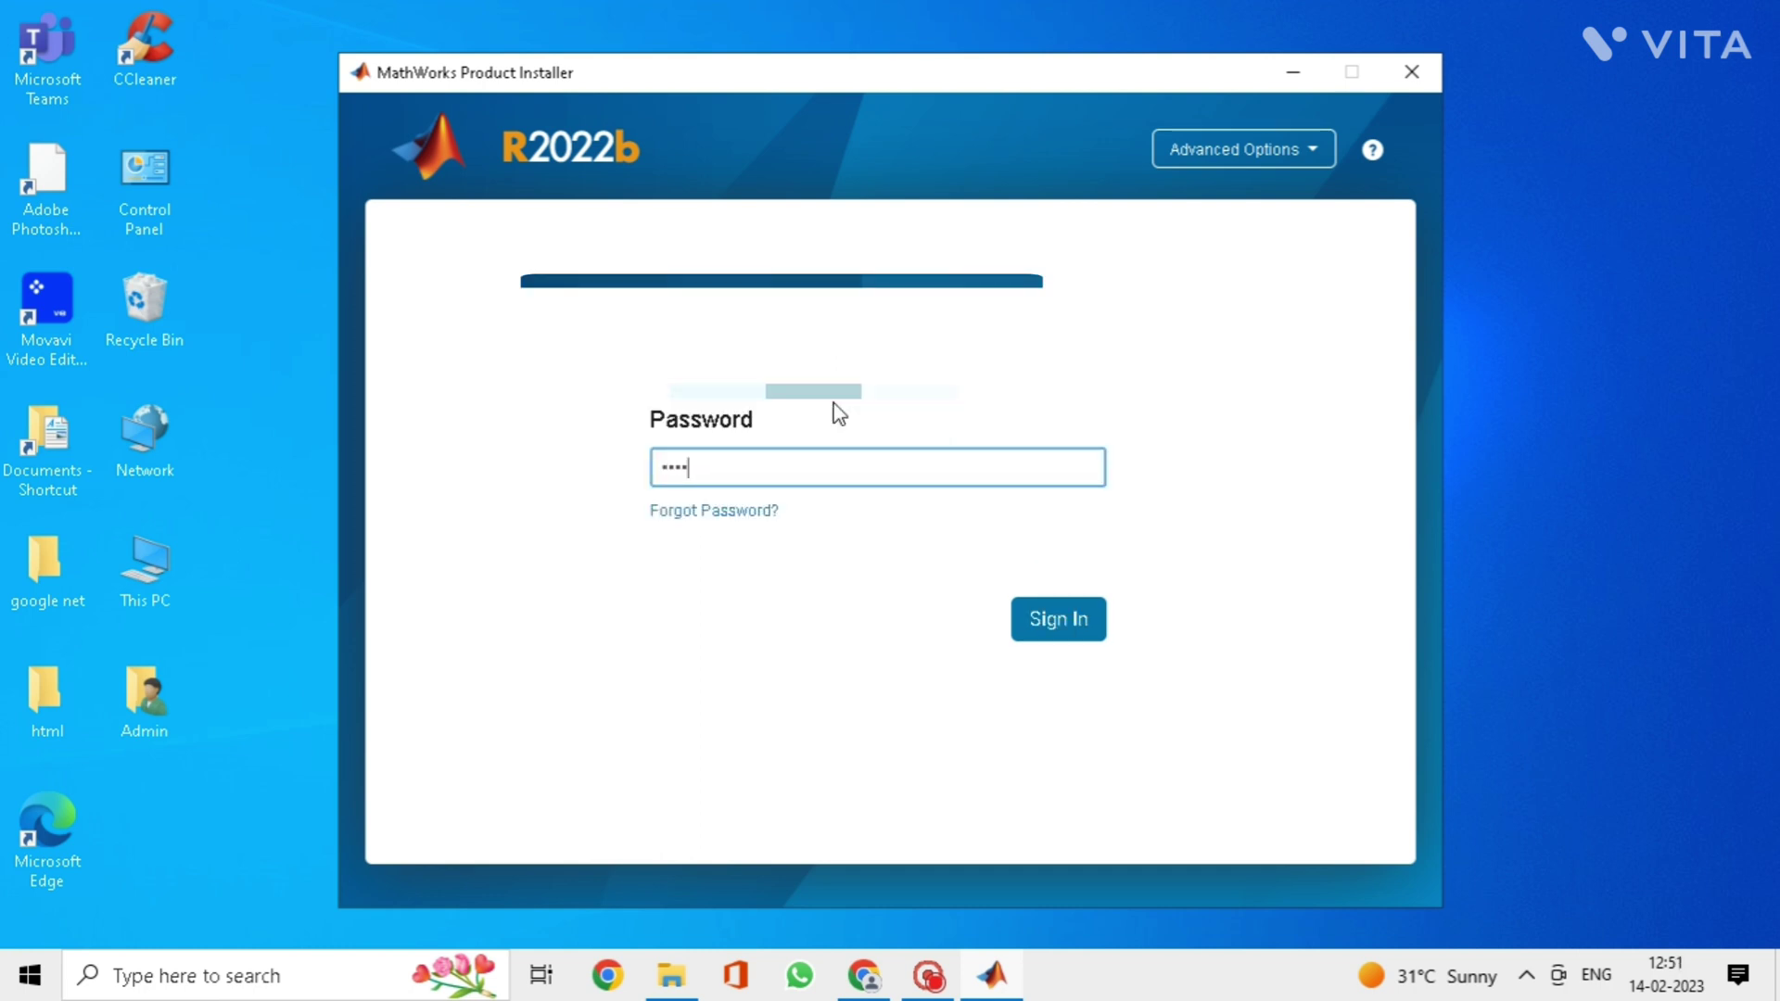
Sign in with the account password and accept the MathWorks license agreement.
type("***")
key("Return")
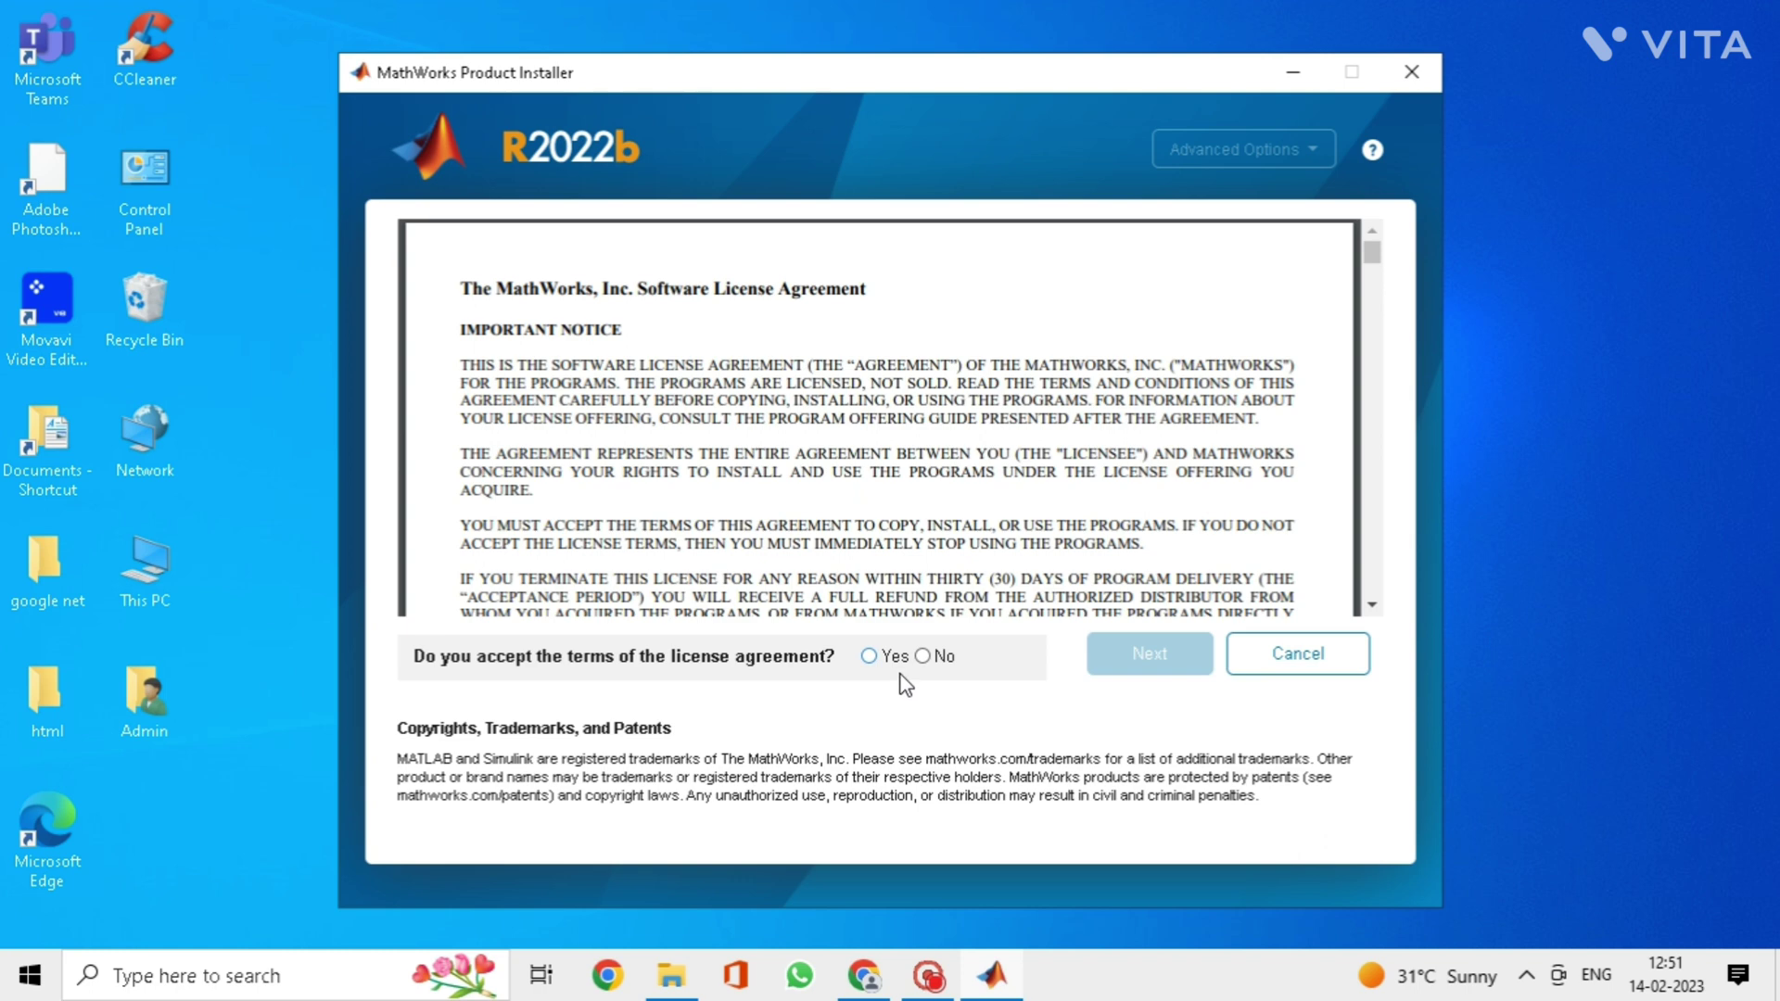
left_click(877, 655)
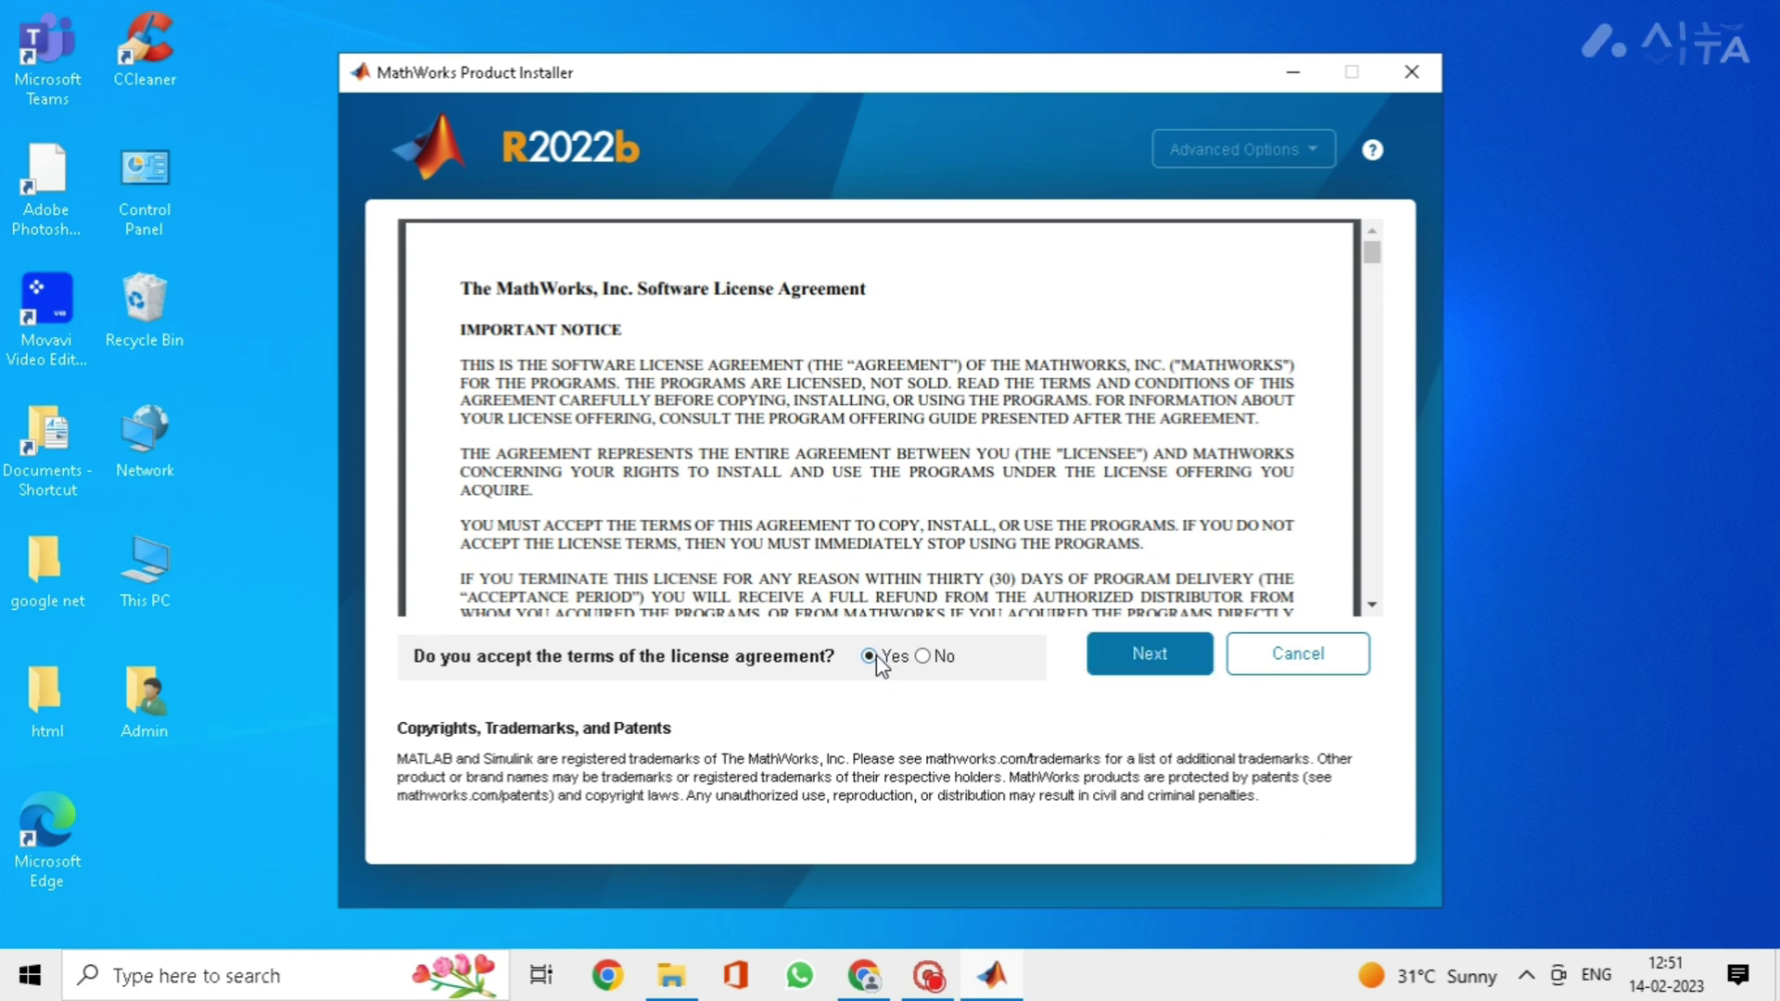
left_click(1138, 674)
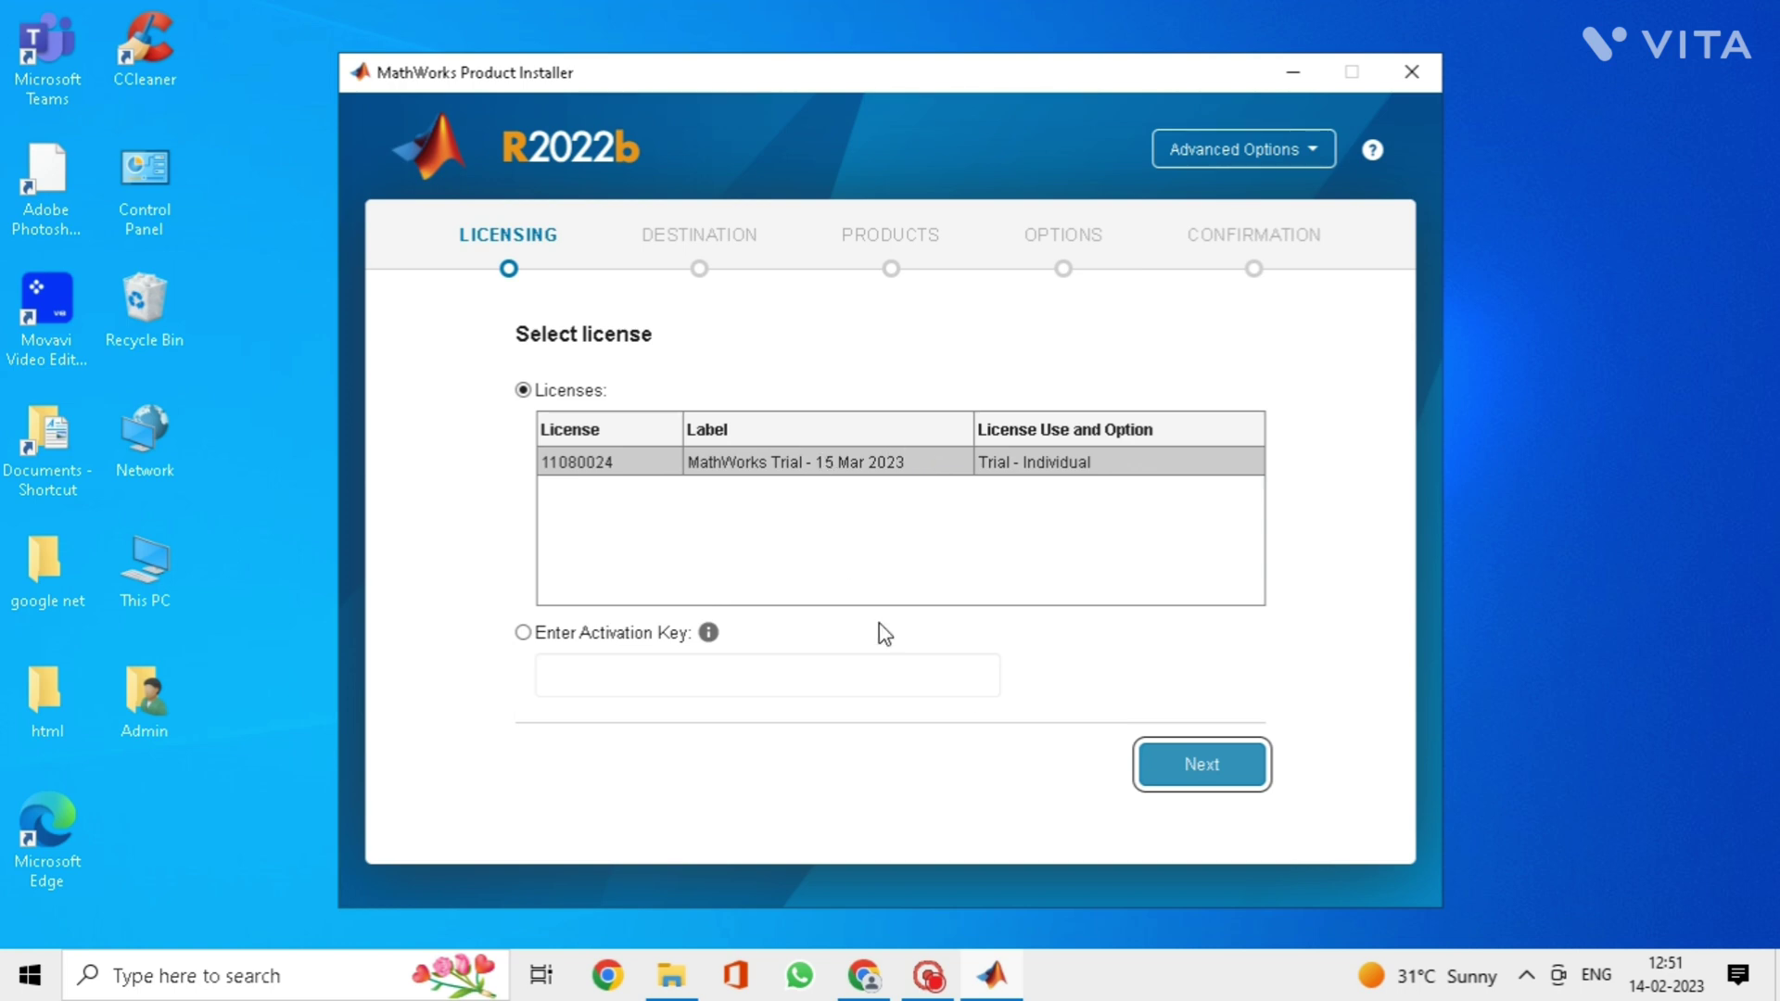
Keep the MathWorks Trial license, correct the Windows user name, and accept C:\Program Files\MATLAB\R2022b.
left_click(1164, 774)
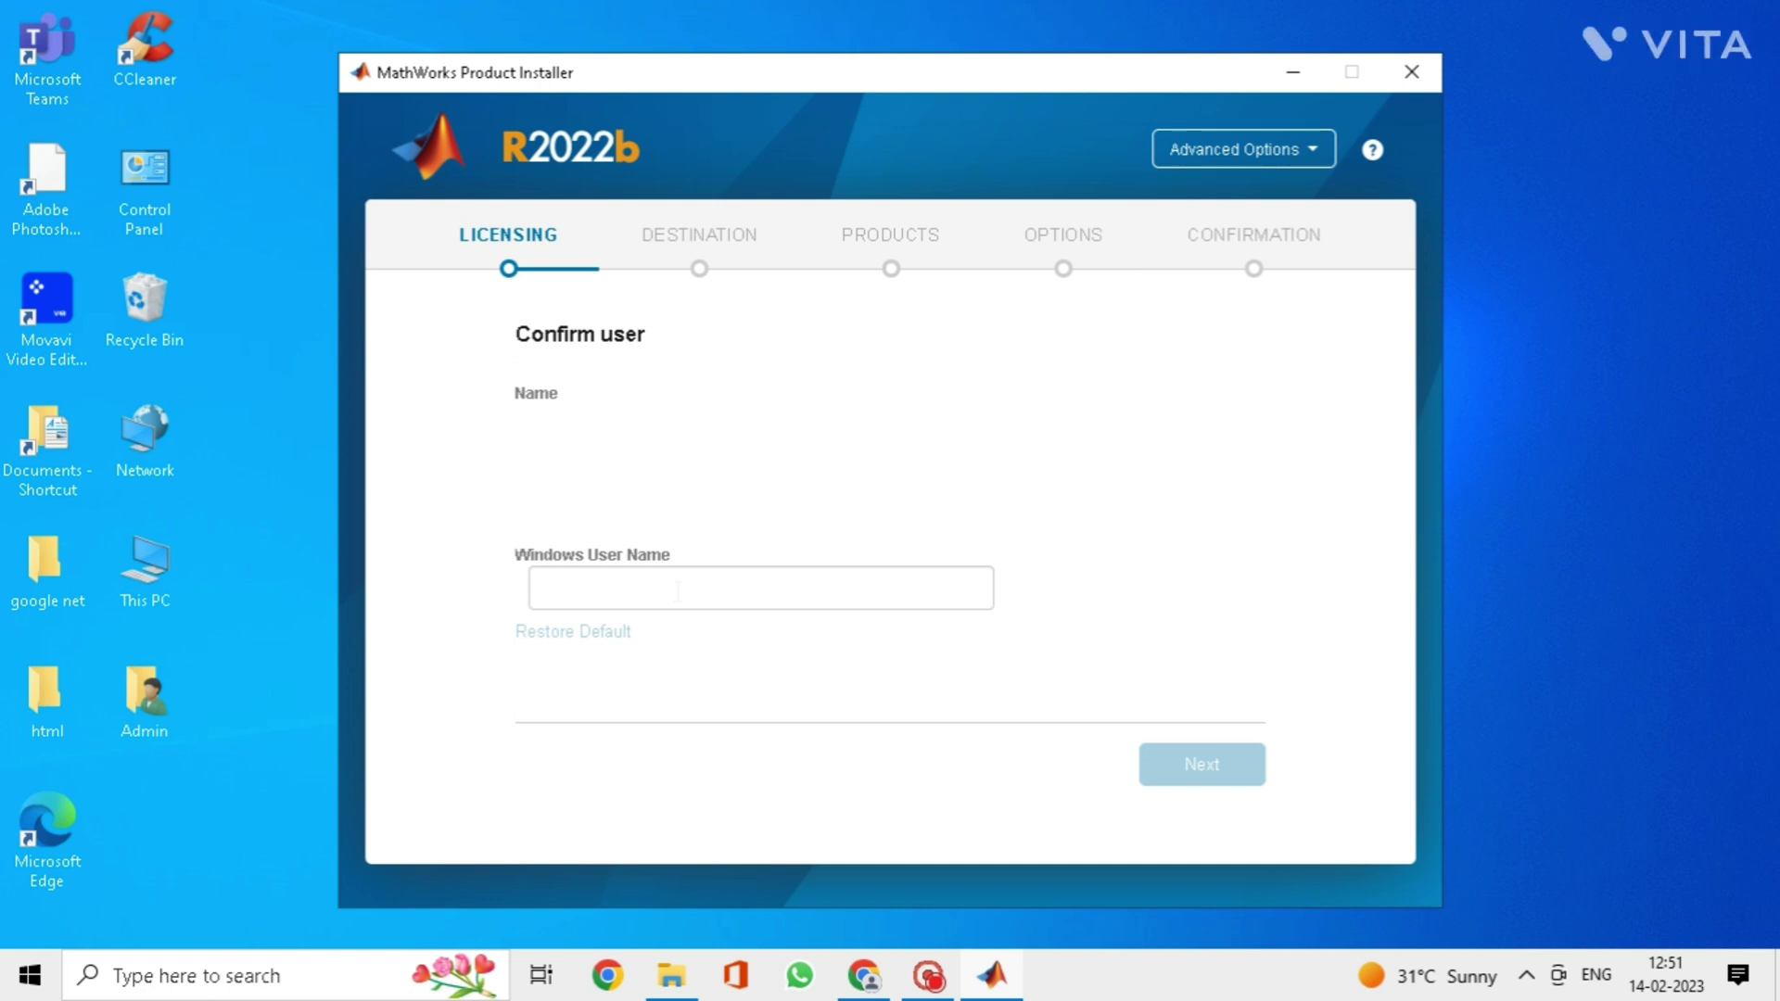
type("Abhi")
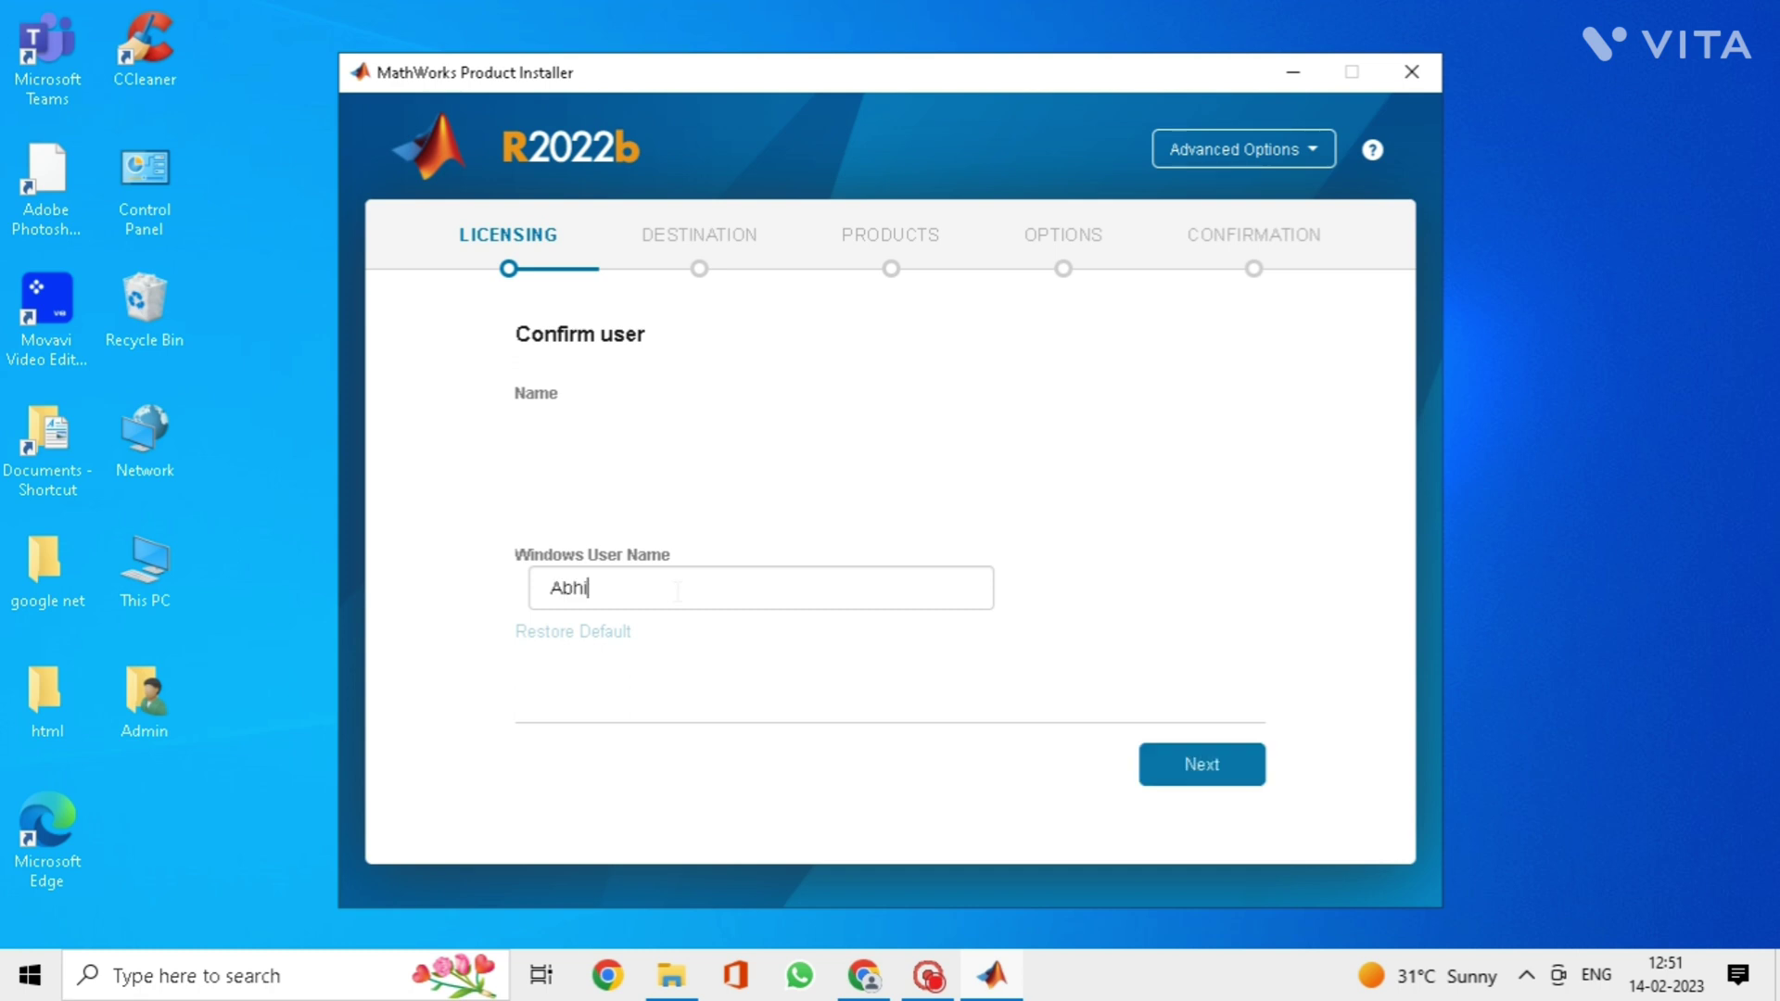
type("ms")
key("BackSpace")
type("anyu")
left_click(1205, 766)
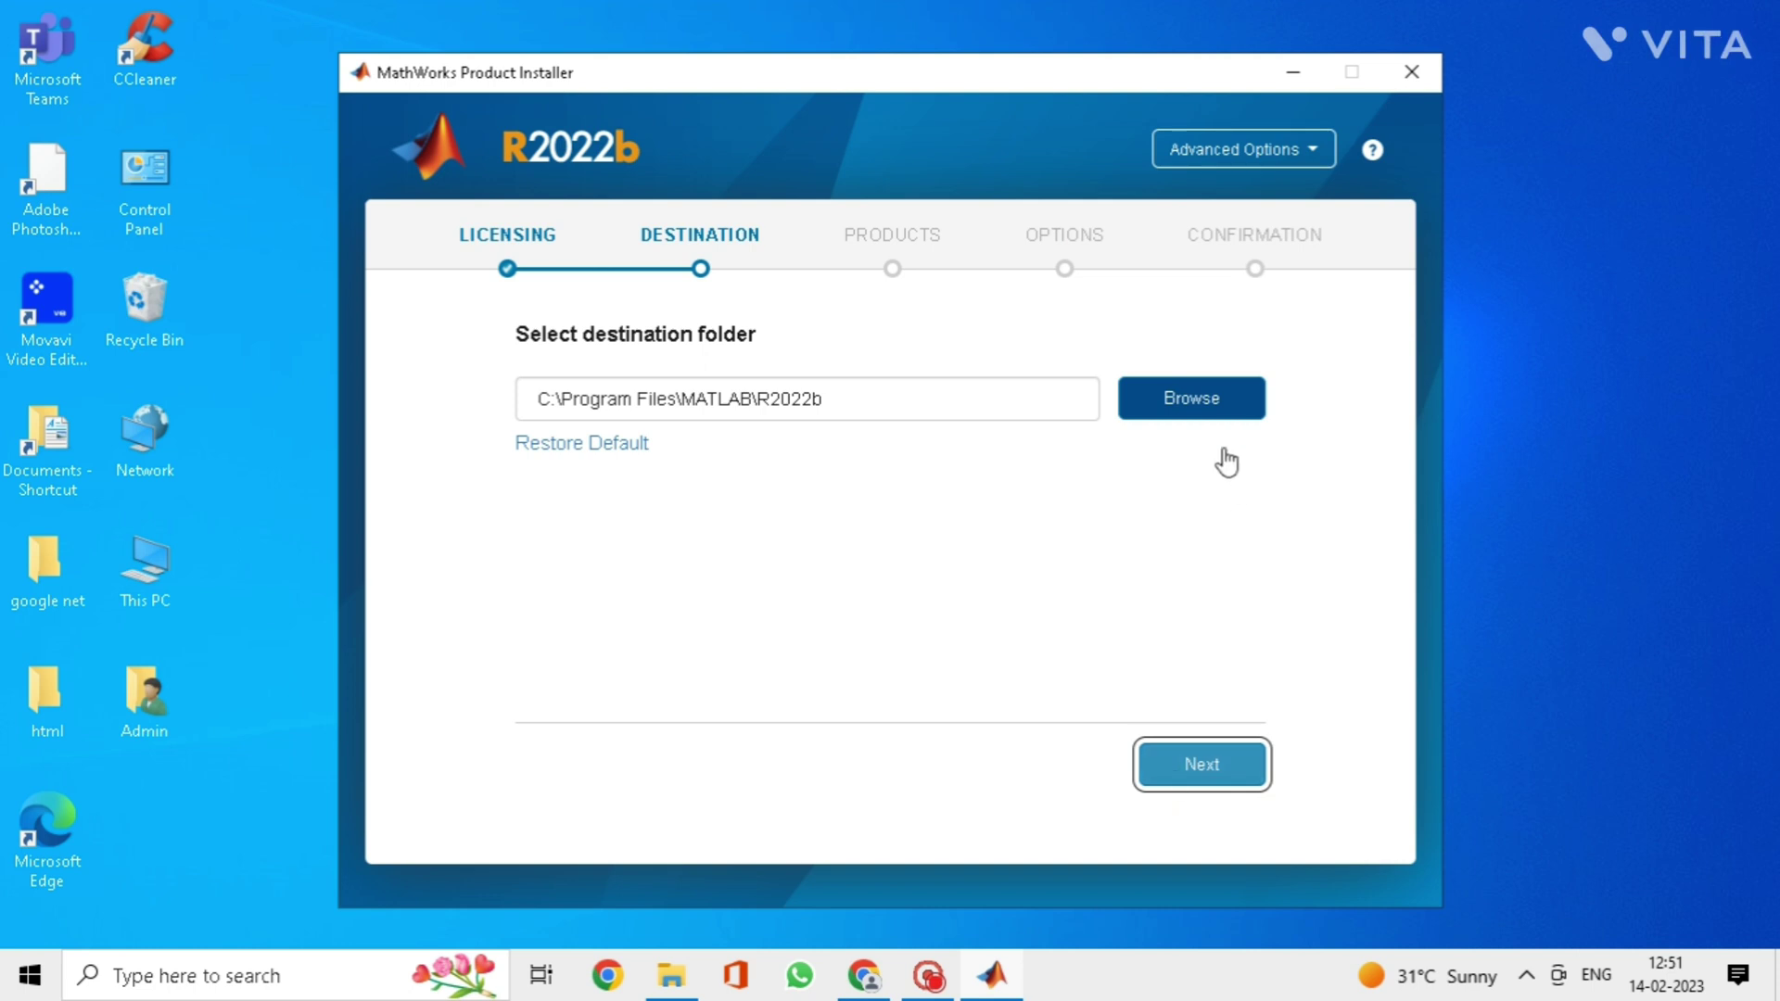
left_click(1198, 760)
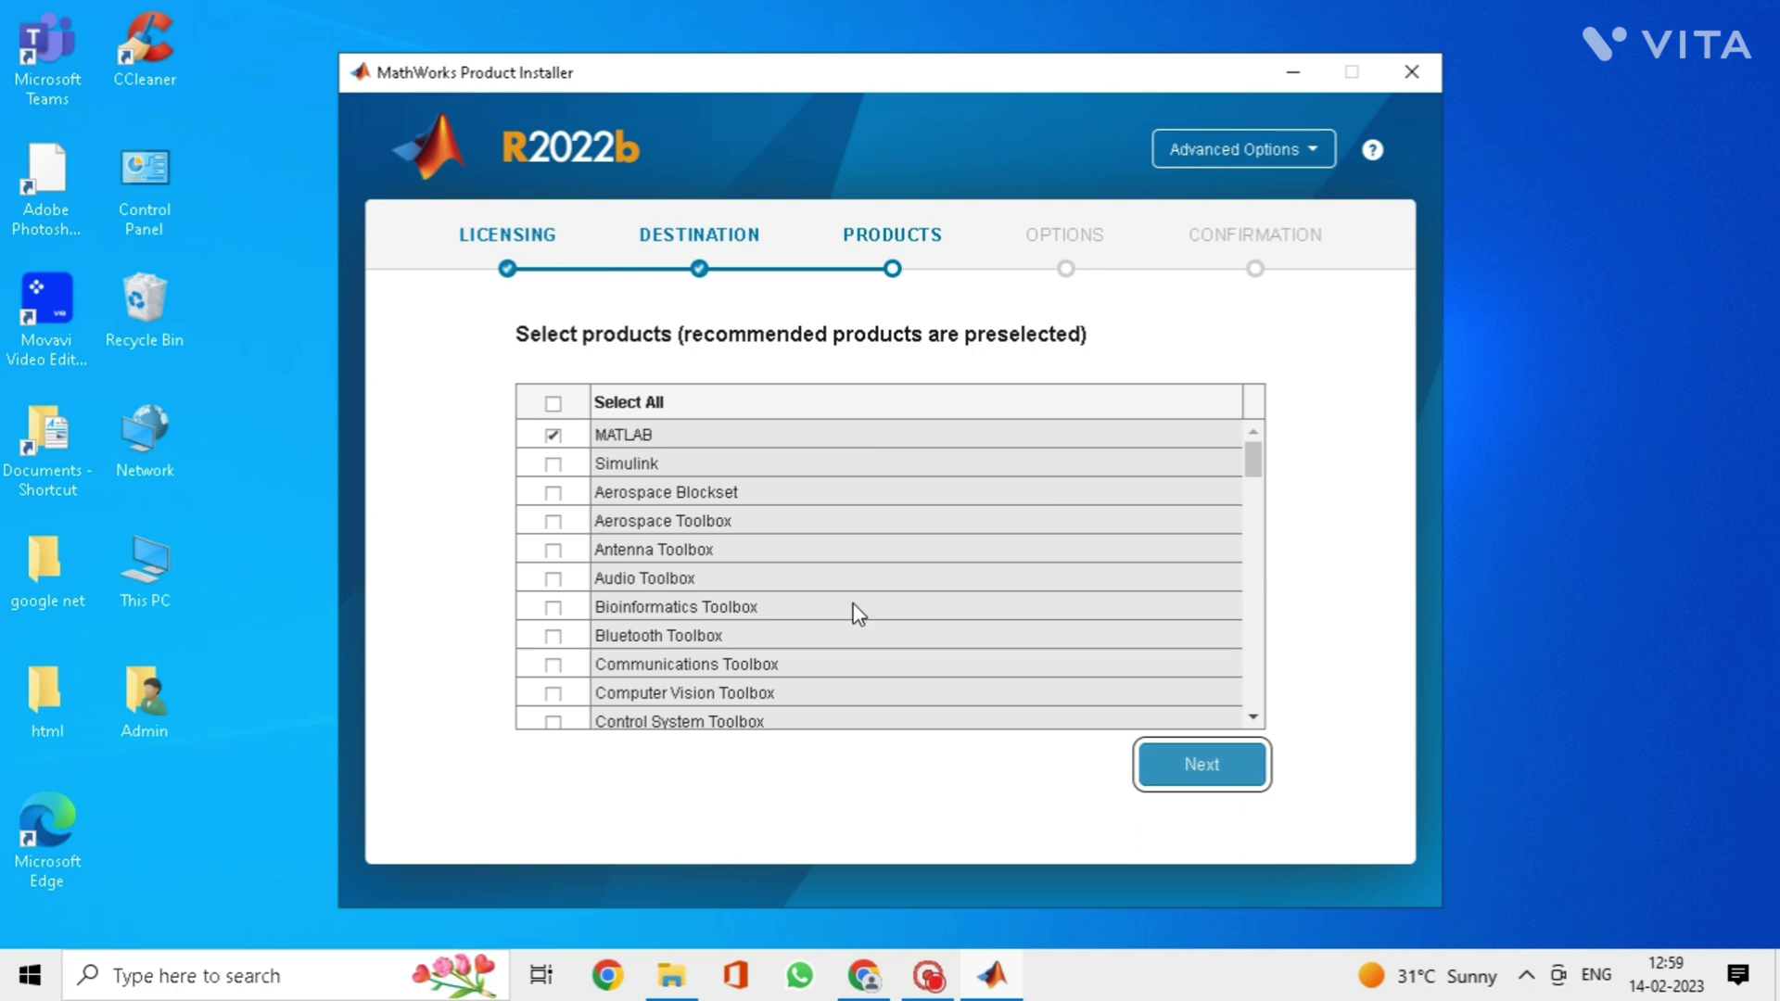
Tick Simulink and Simscape, untick Aerospace Blockset, and confirm the product list alongside MATLAB.
left_click(555, 468)
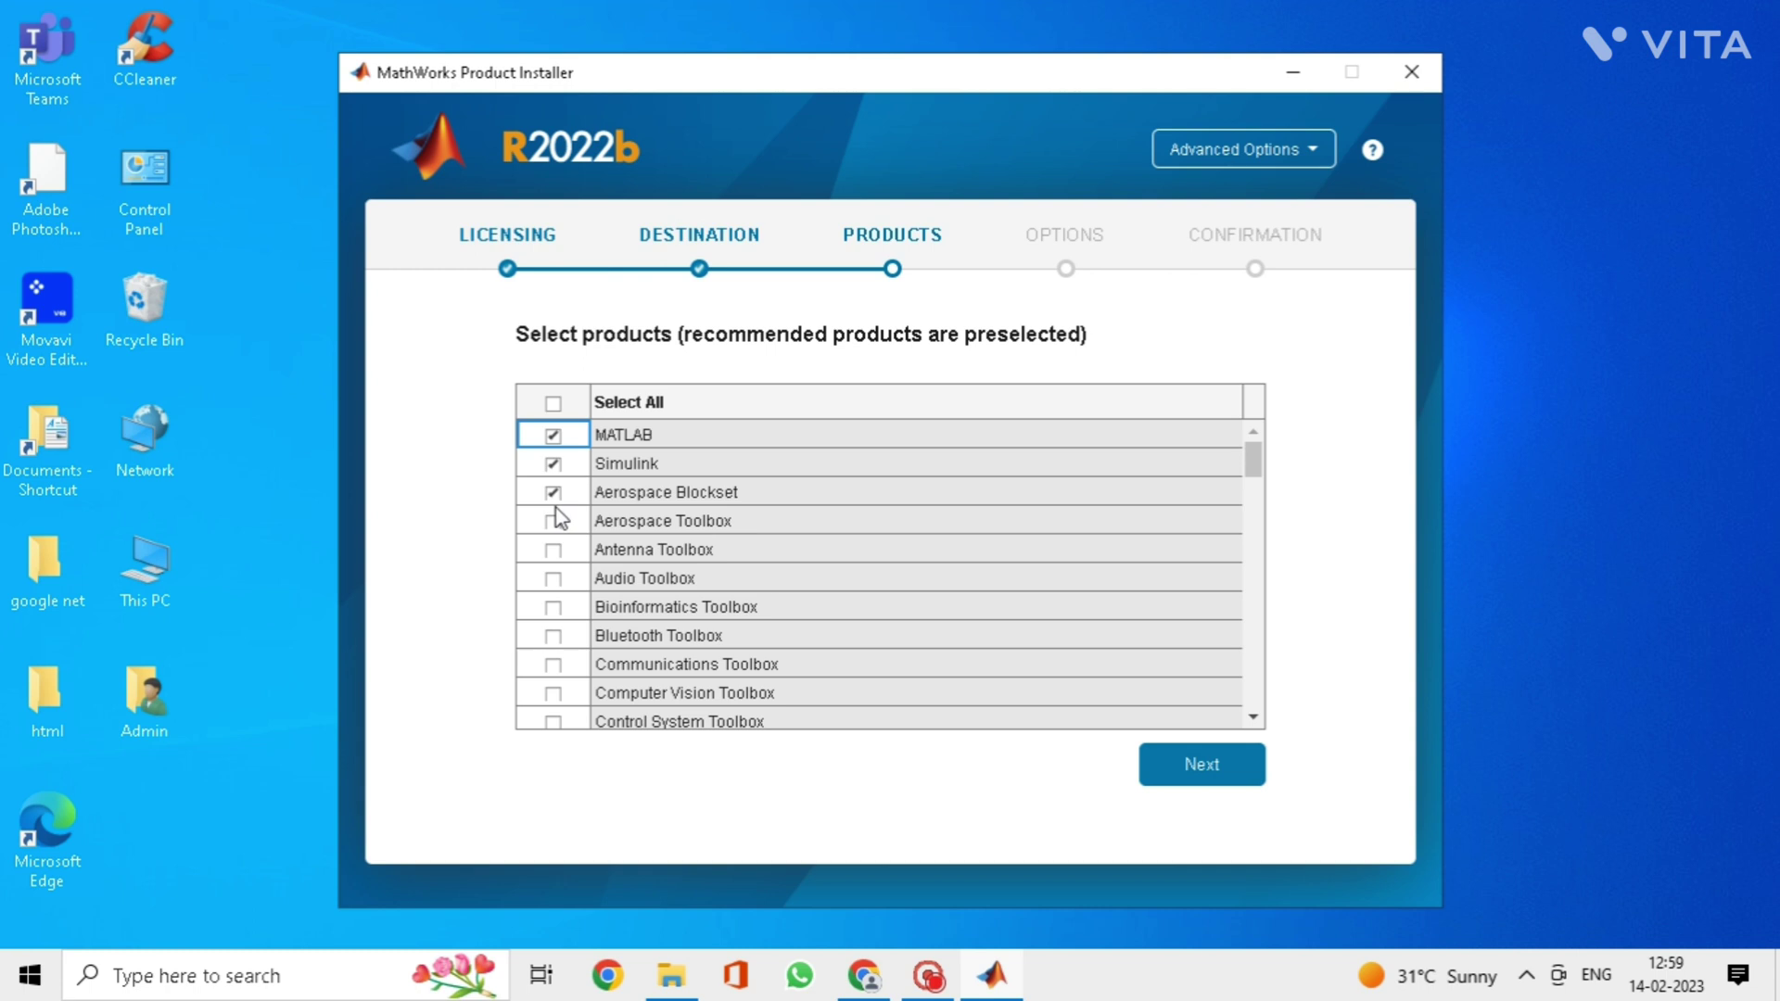
left_click(556, 509)
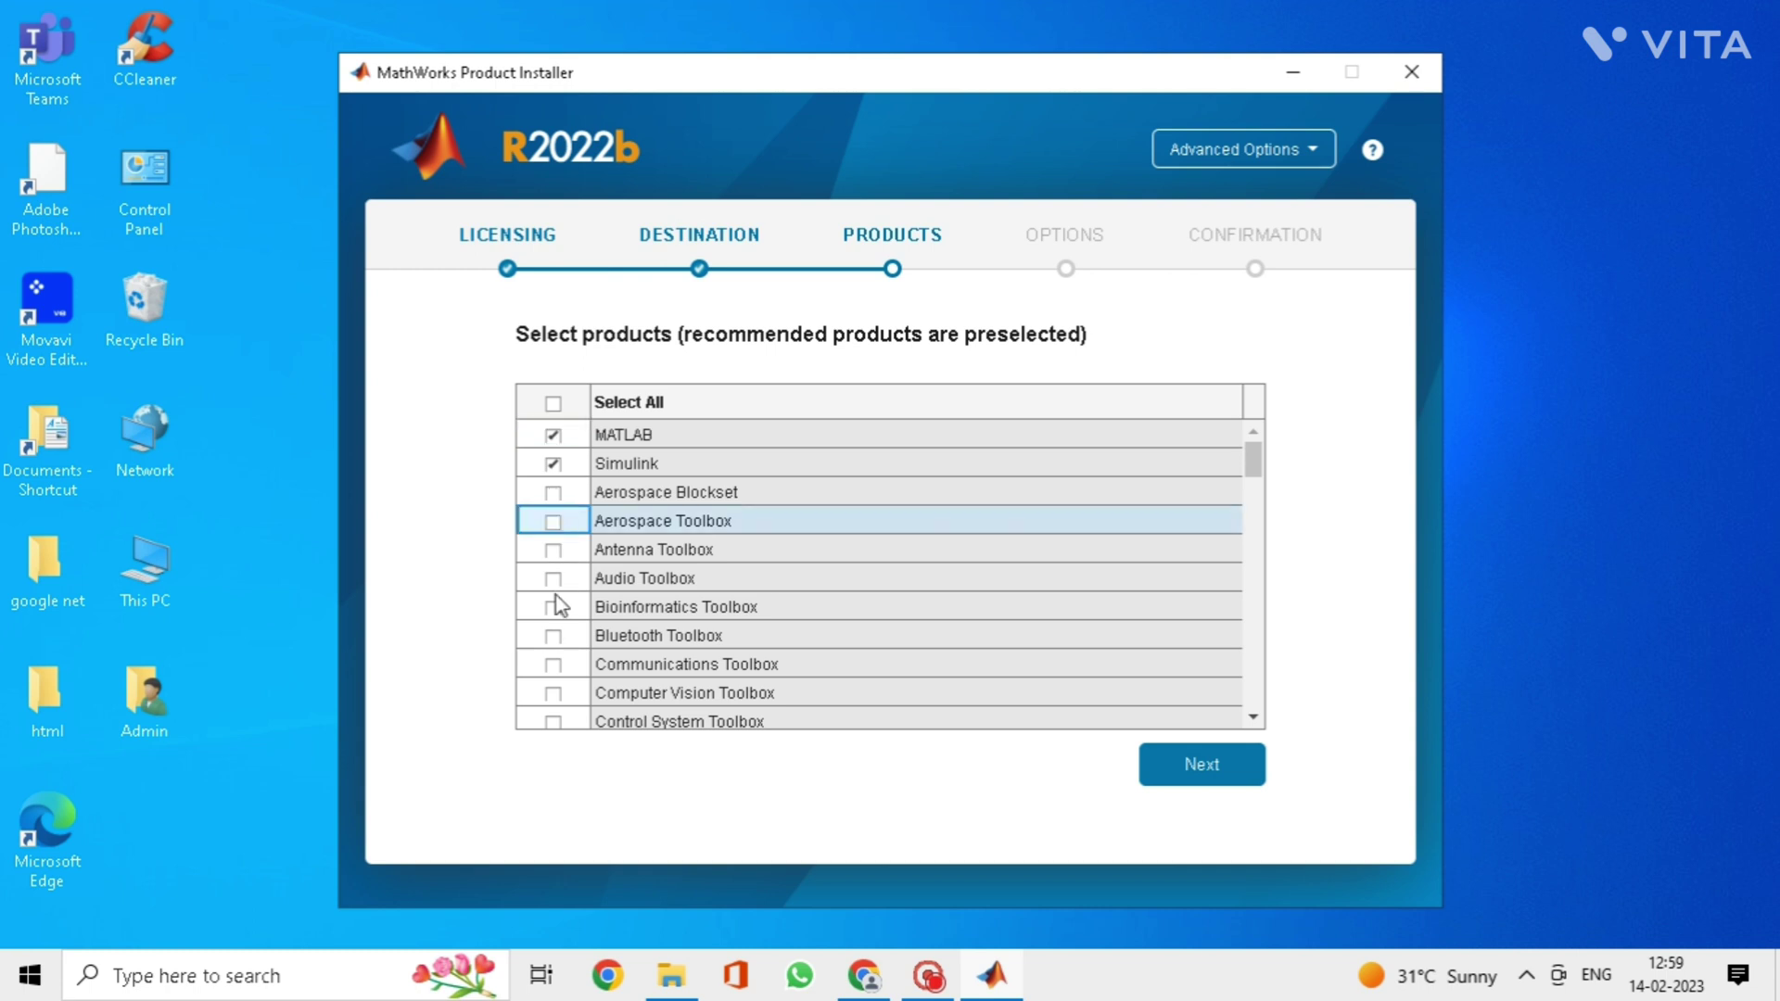
scroll(557, 603, "down", 10)
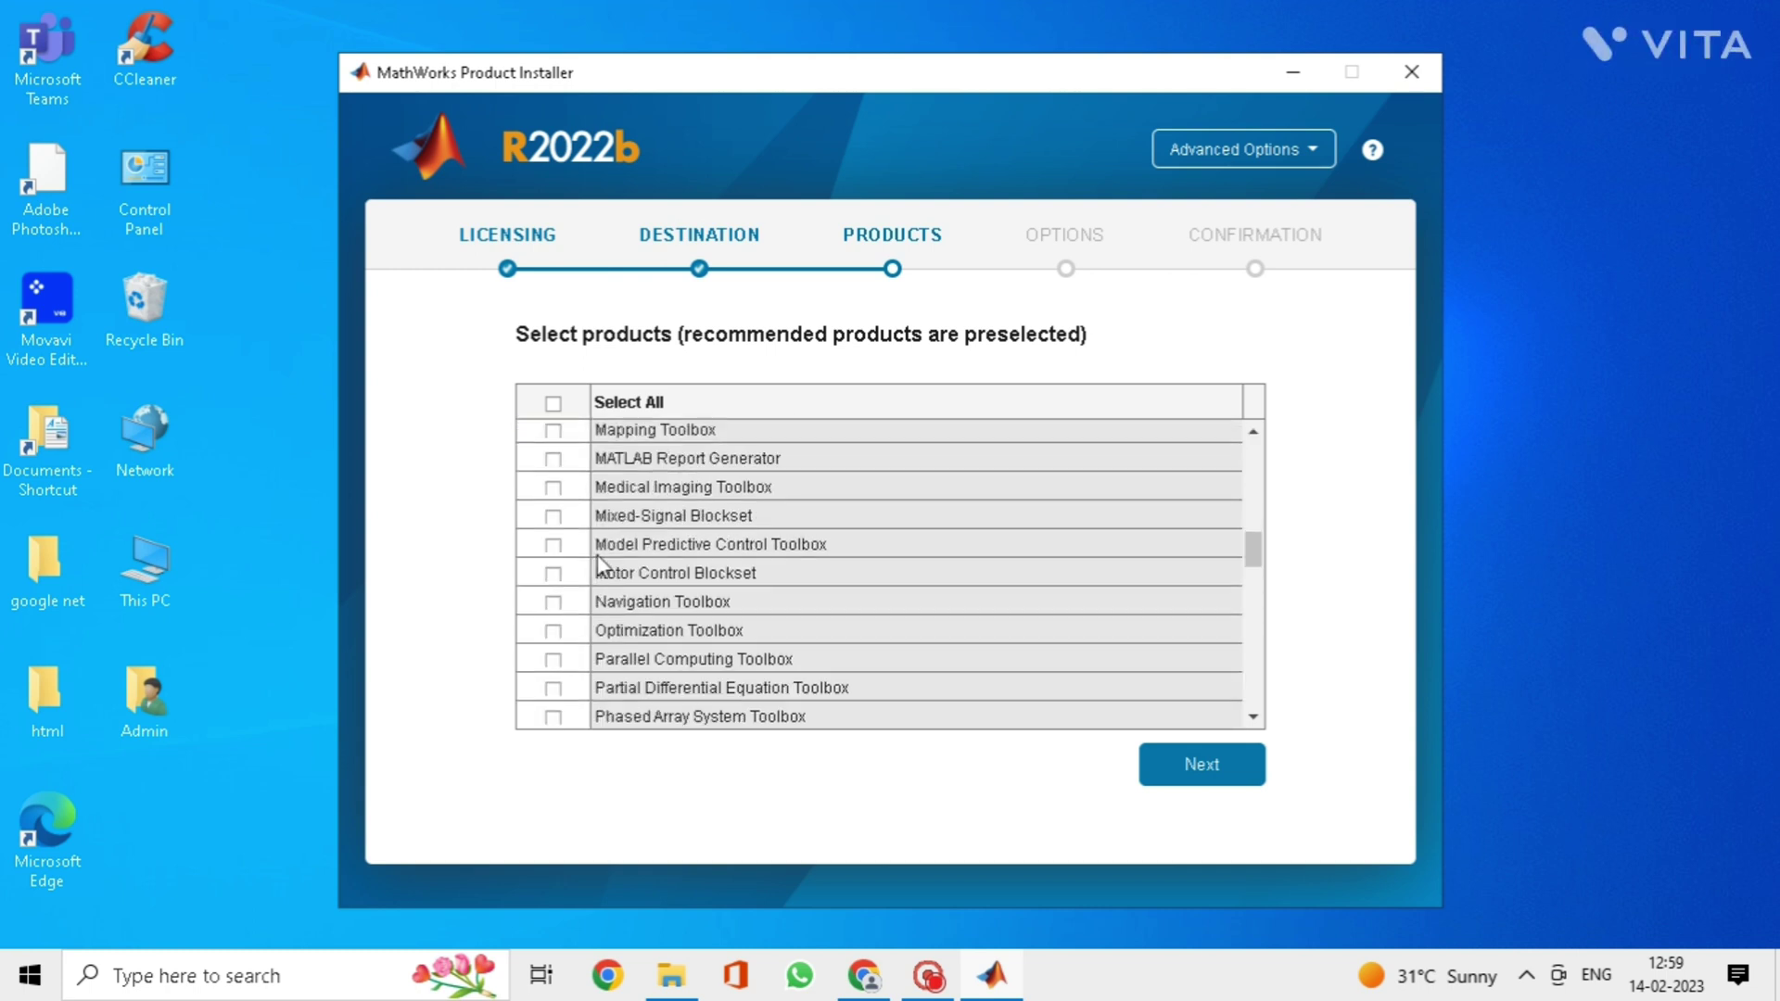
scroll(620, 677, "down", 9)
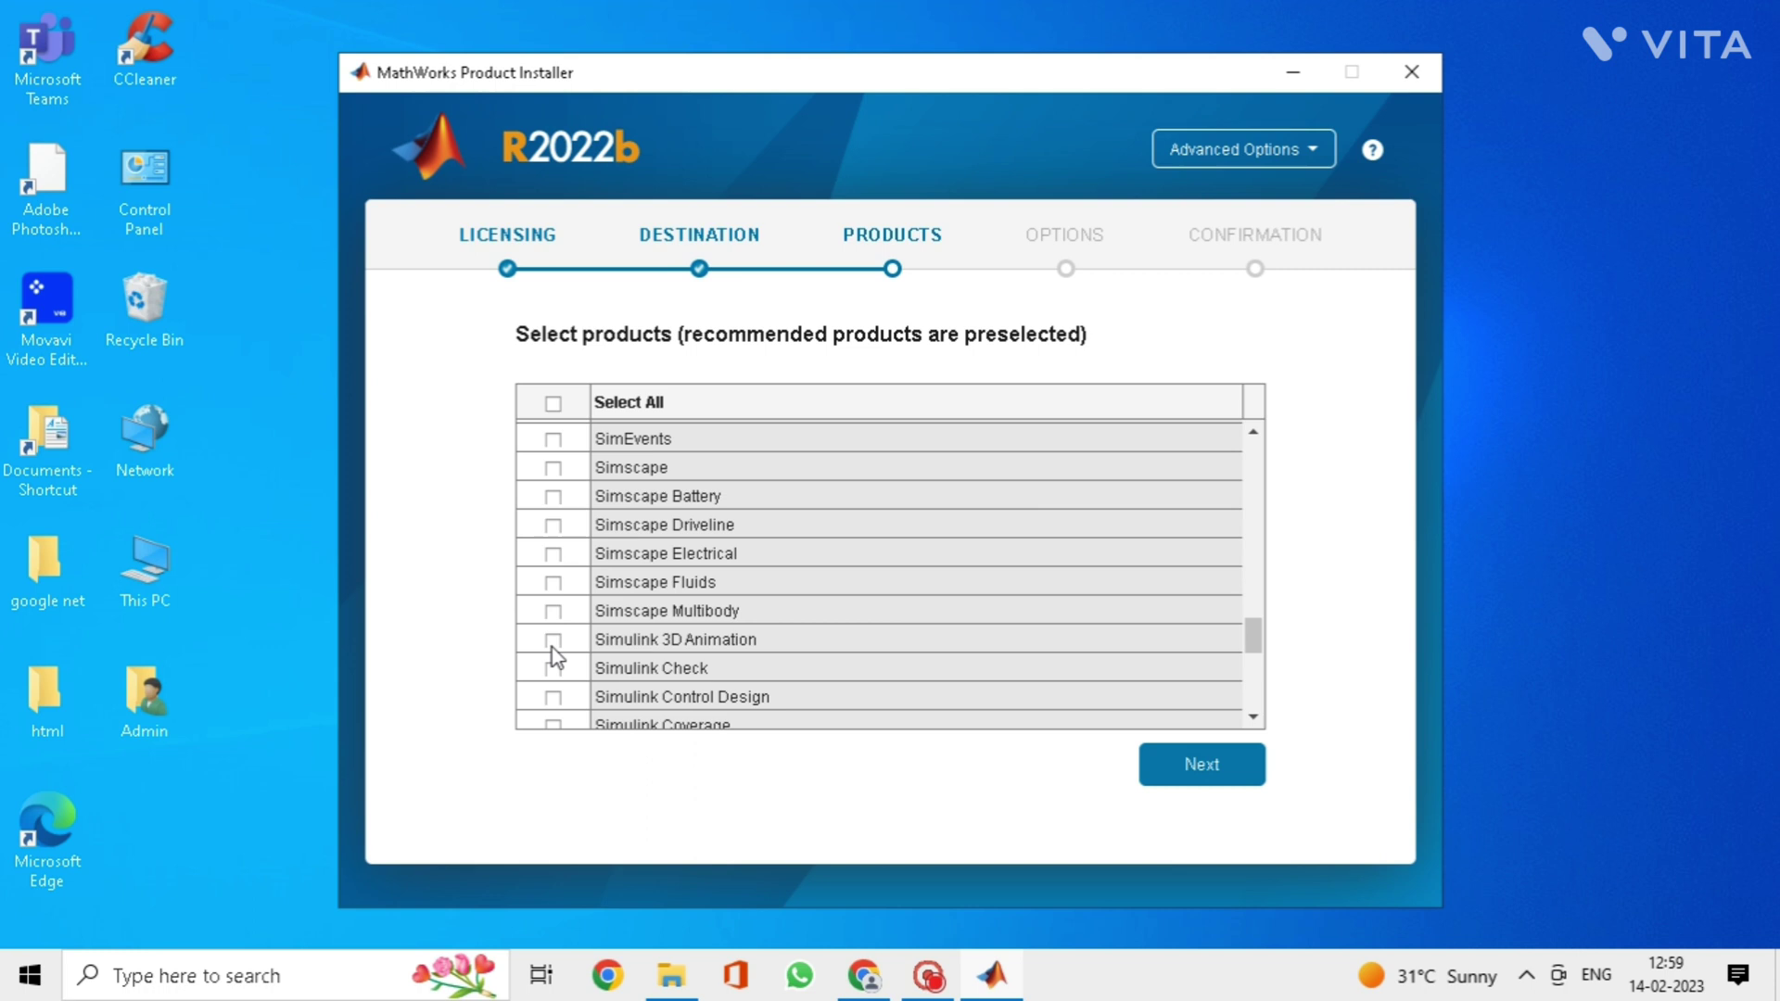
scroll(556, 660, "down", 3)
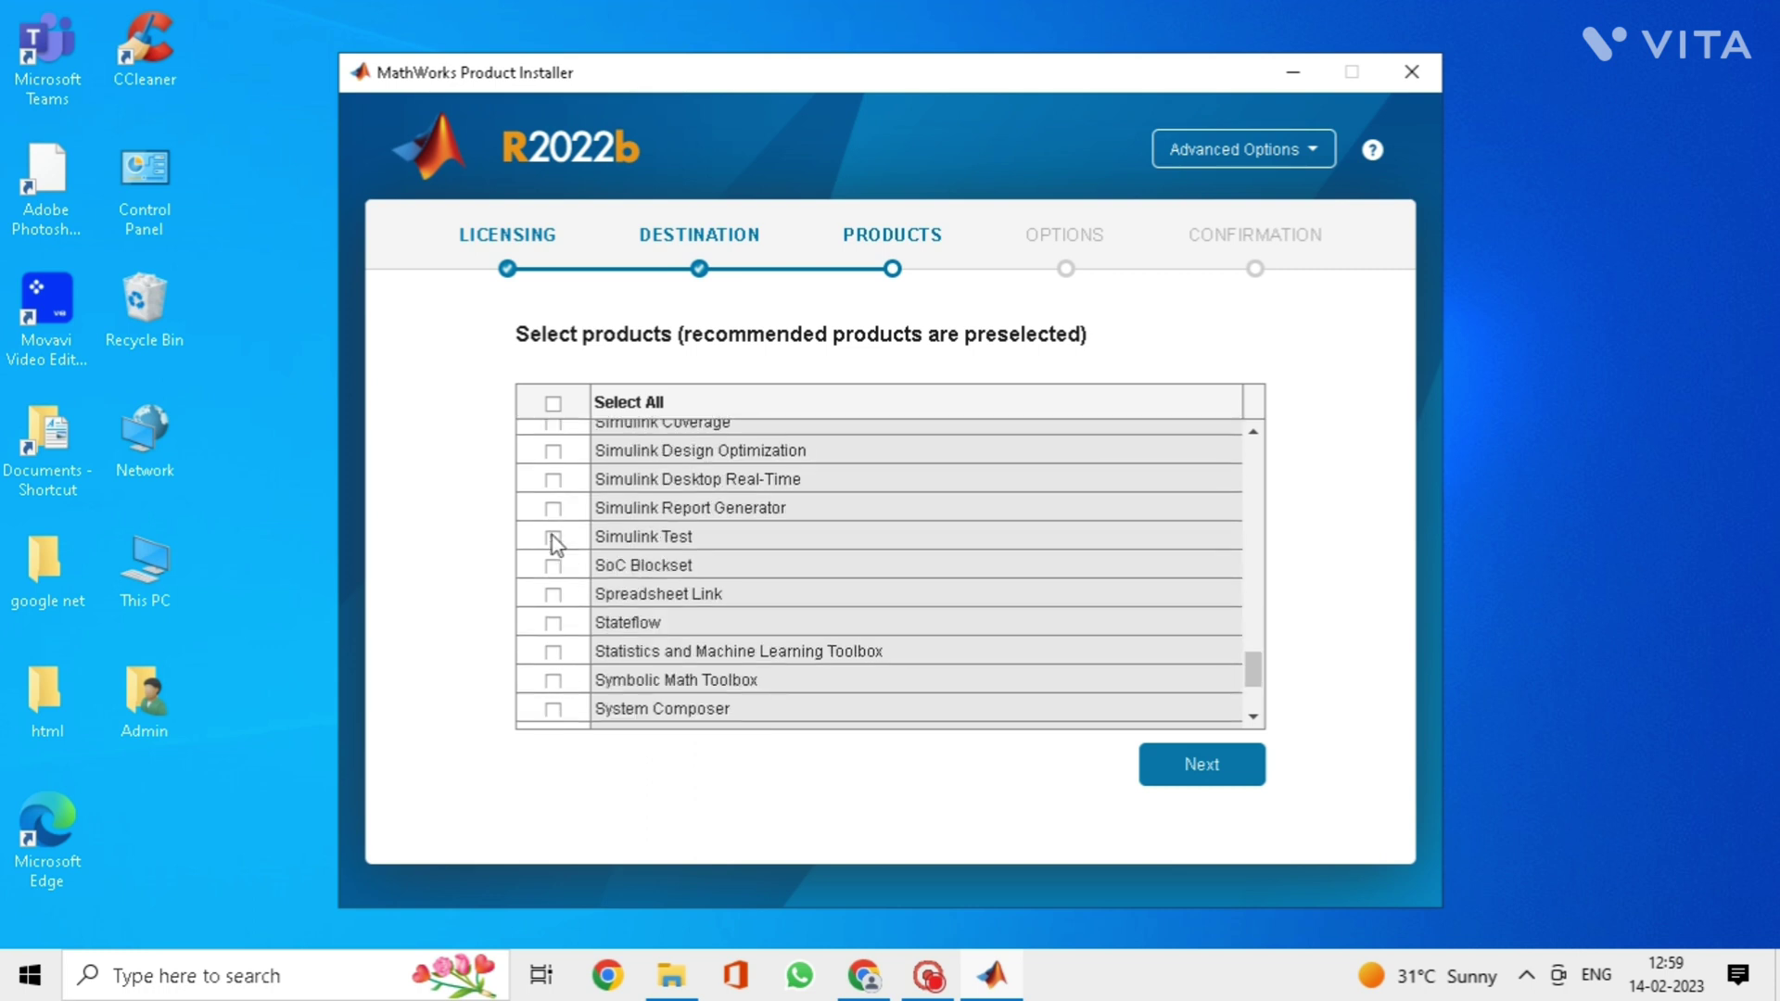
scroll(650, 640, "down", 2)
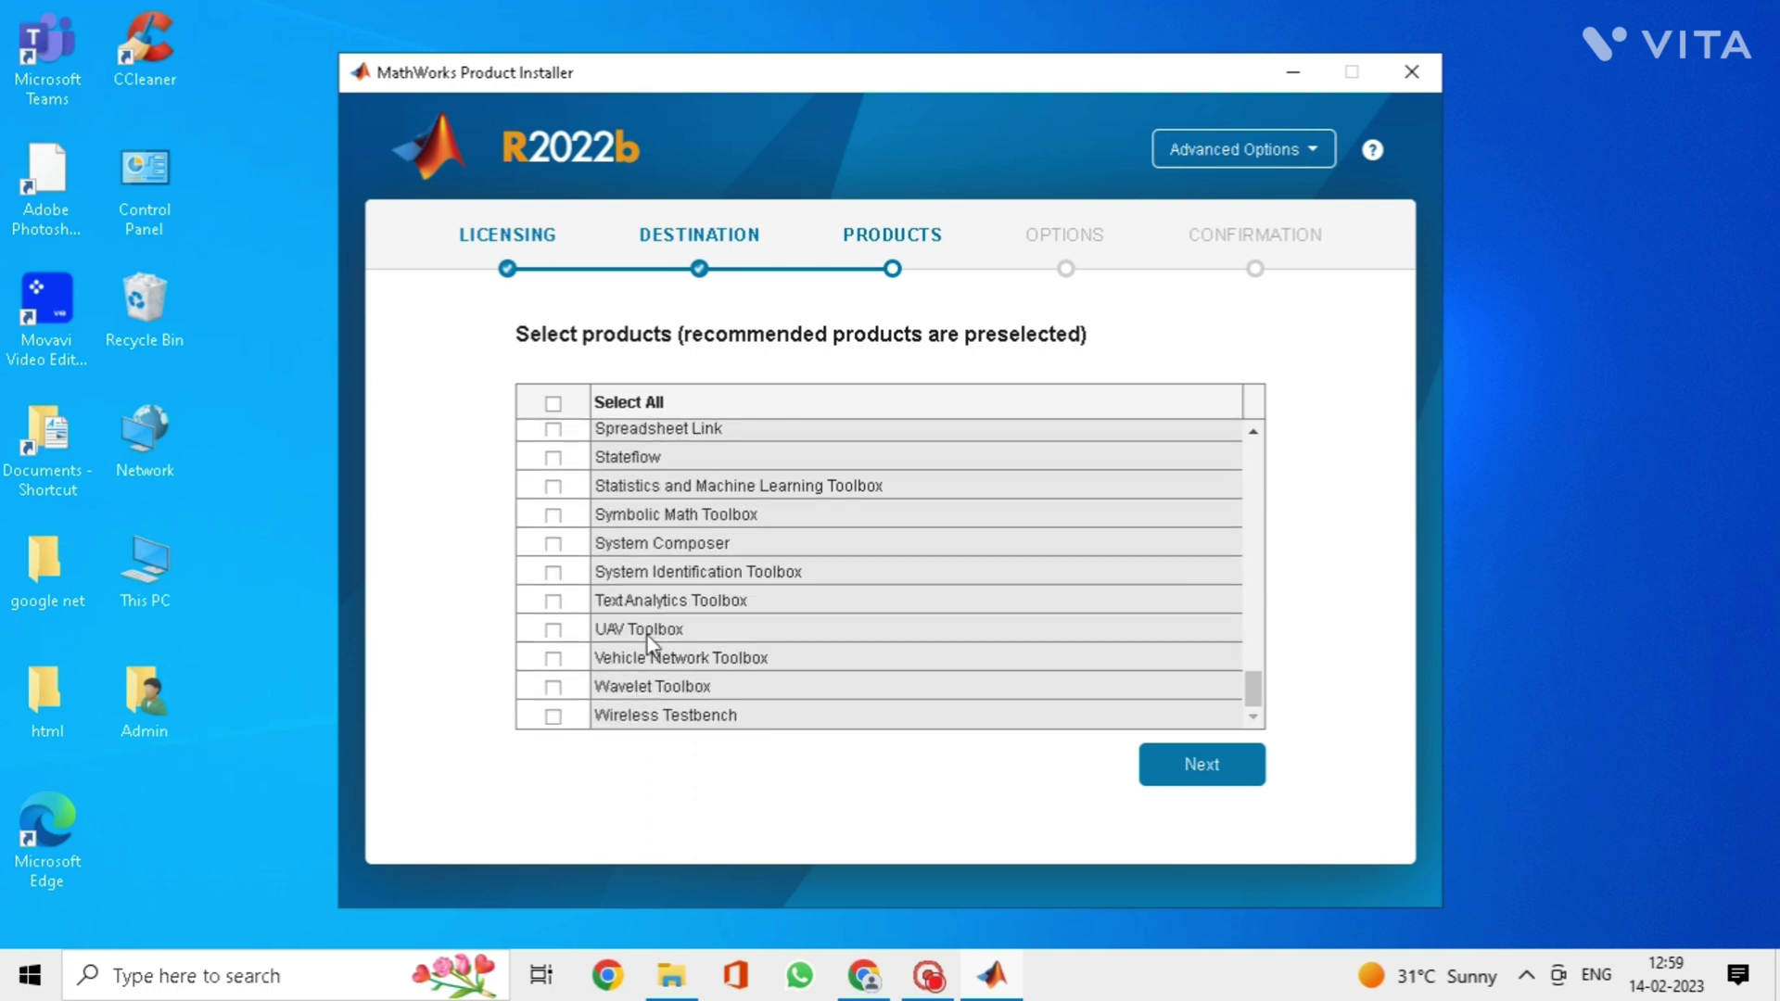
scroll(647, 638, "up", 6)
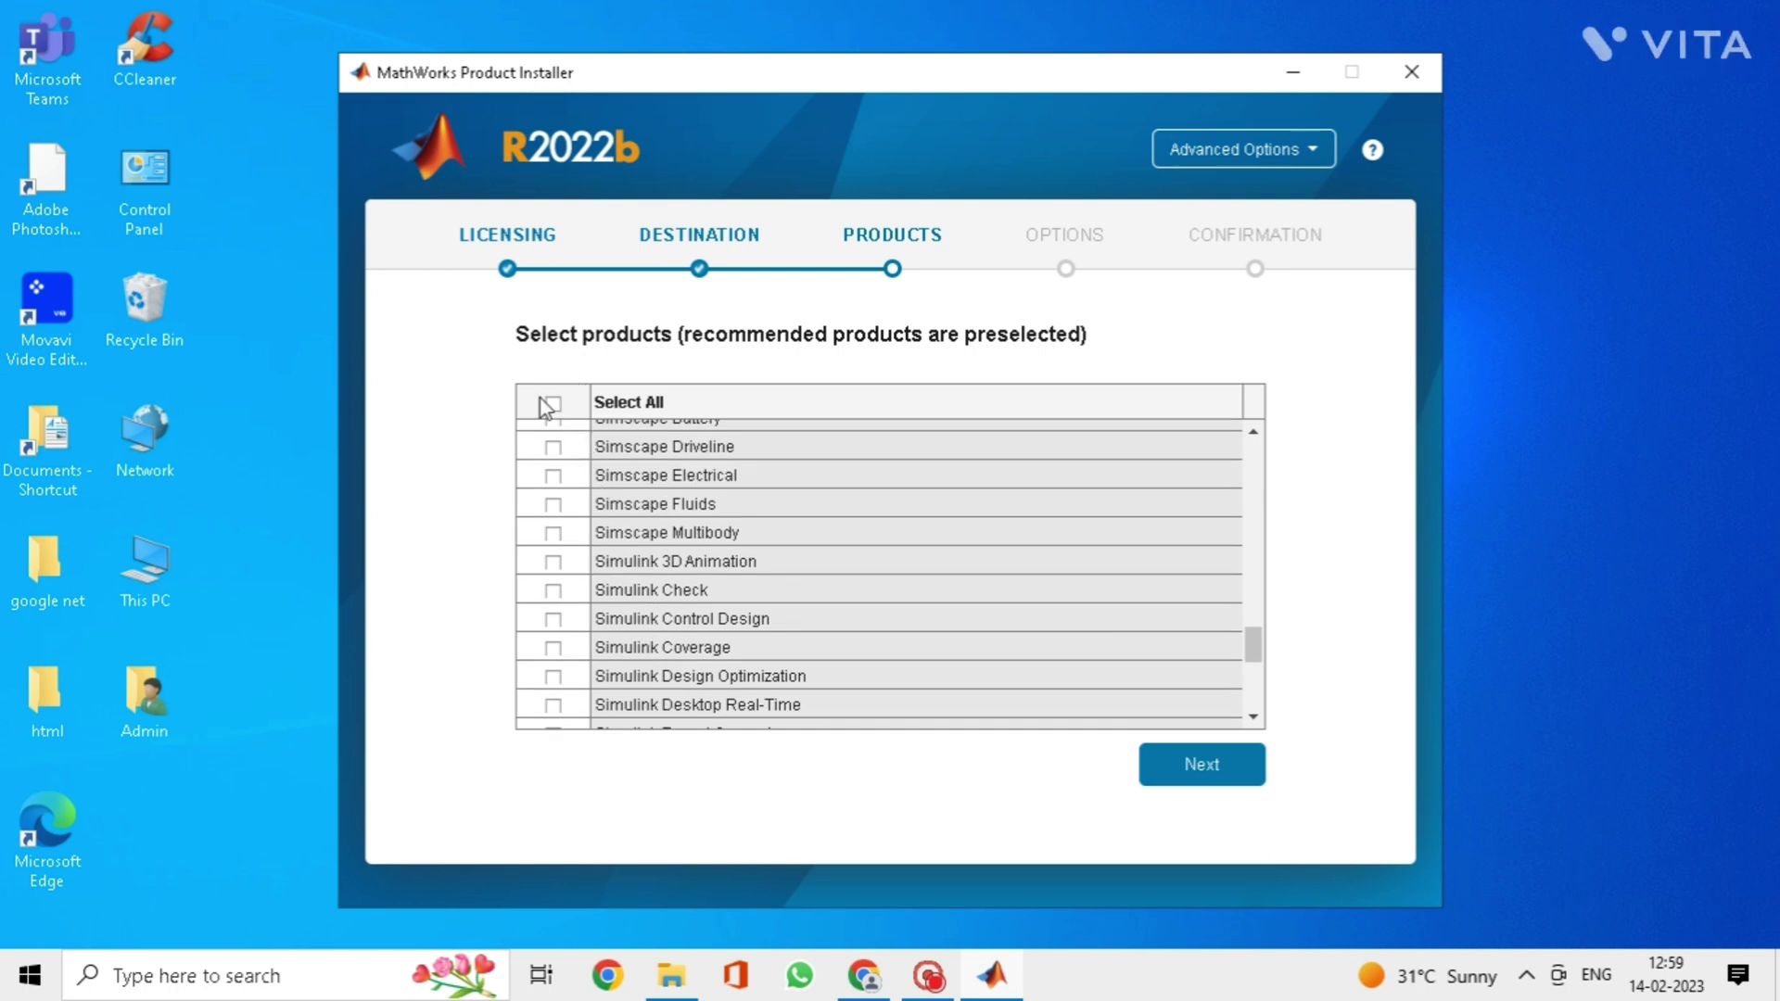
scroll(607, 620, "up", 2)
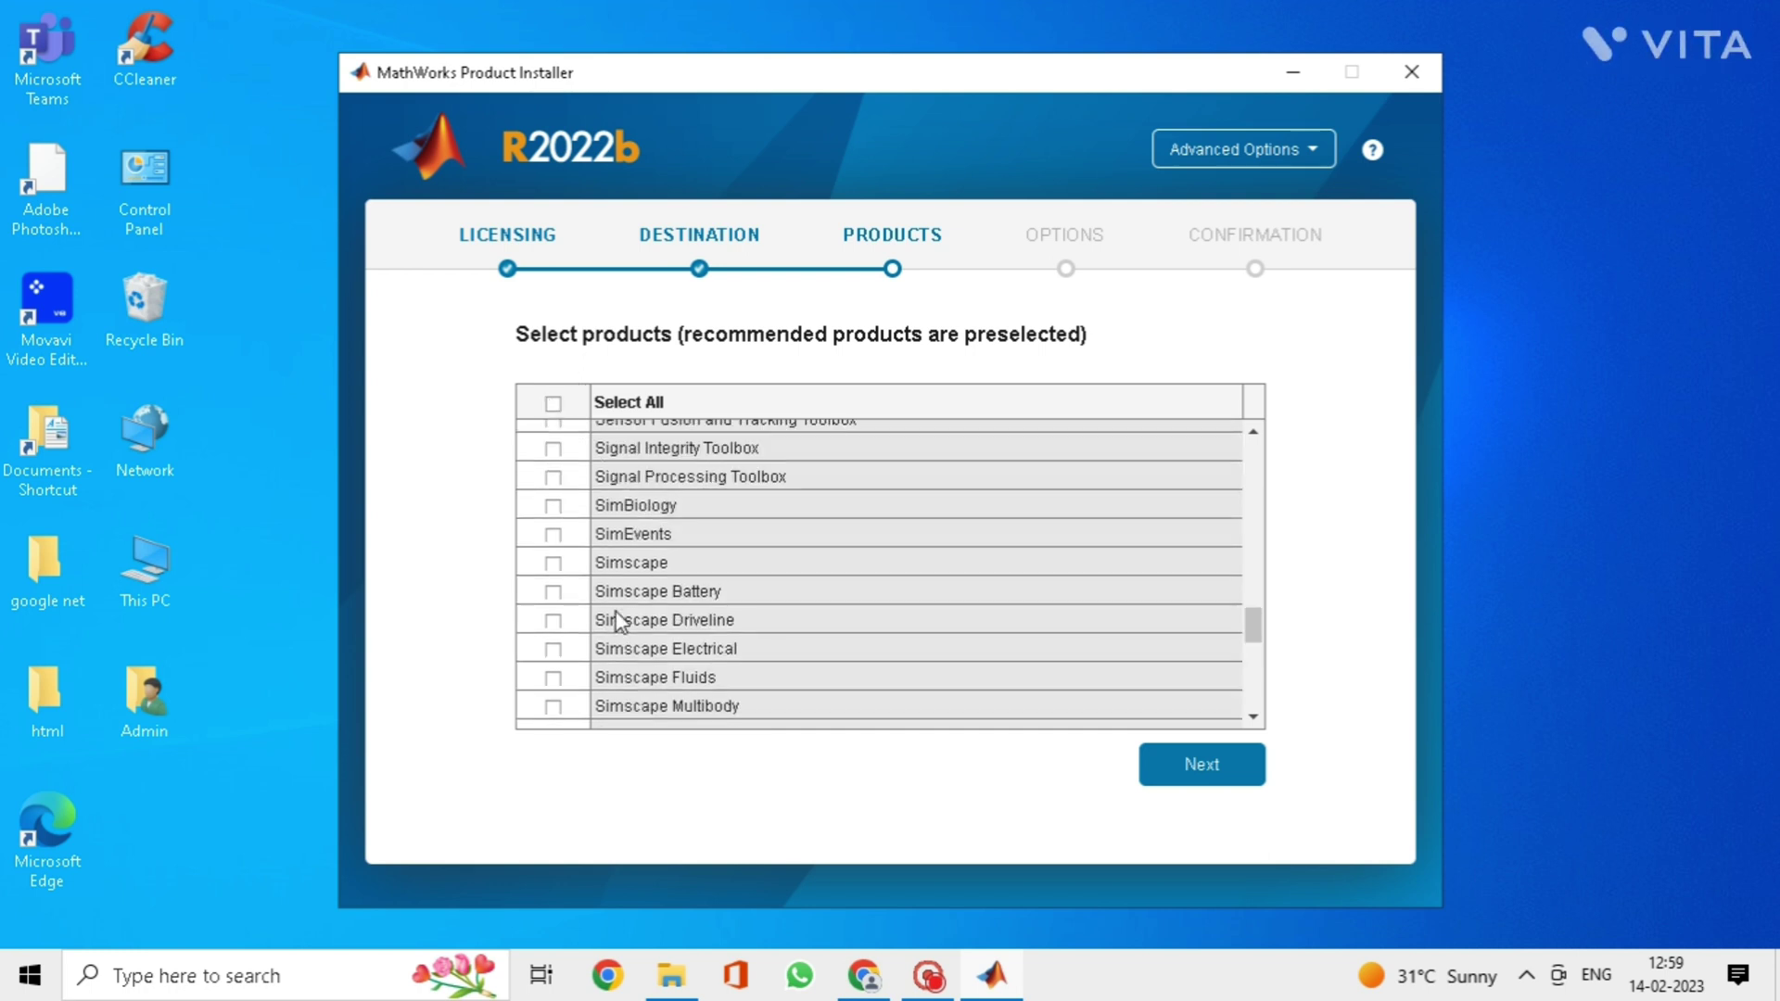
left_click(557, 564)
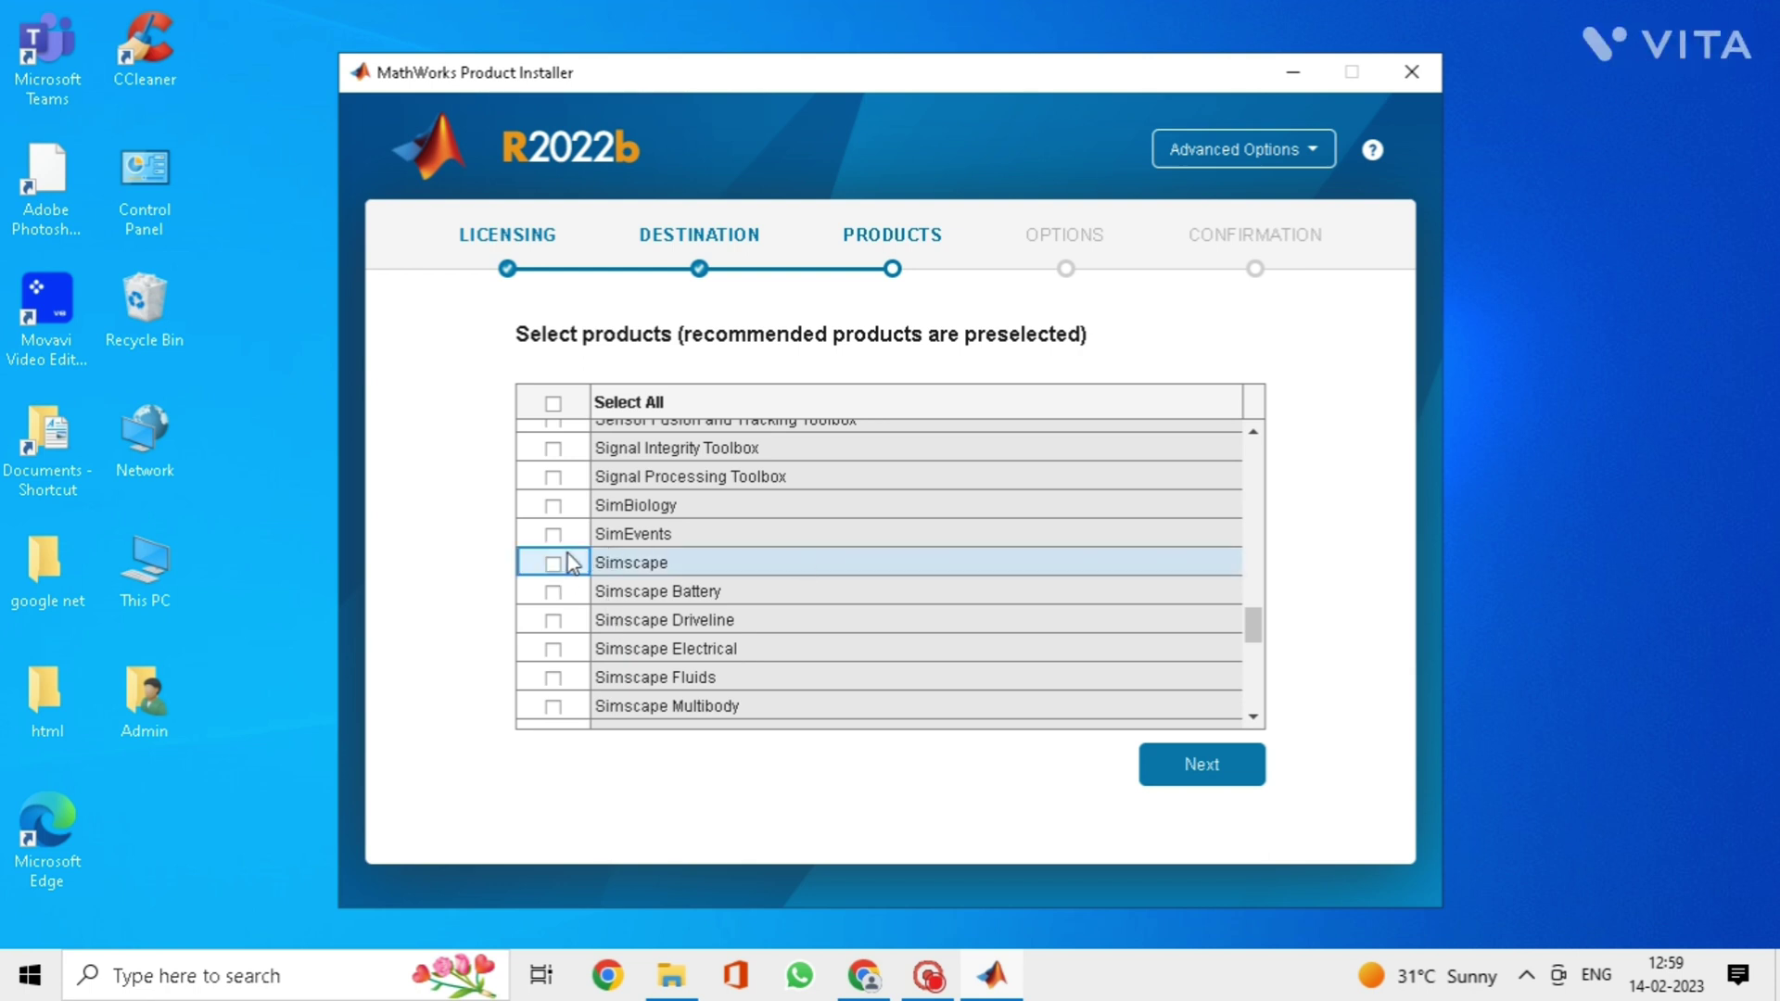
scroll(696, 547, "up", 20)
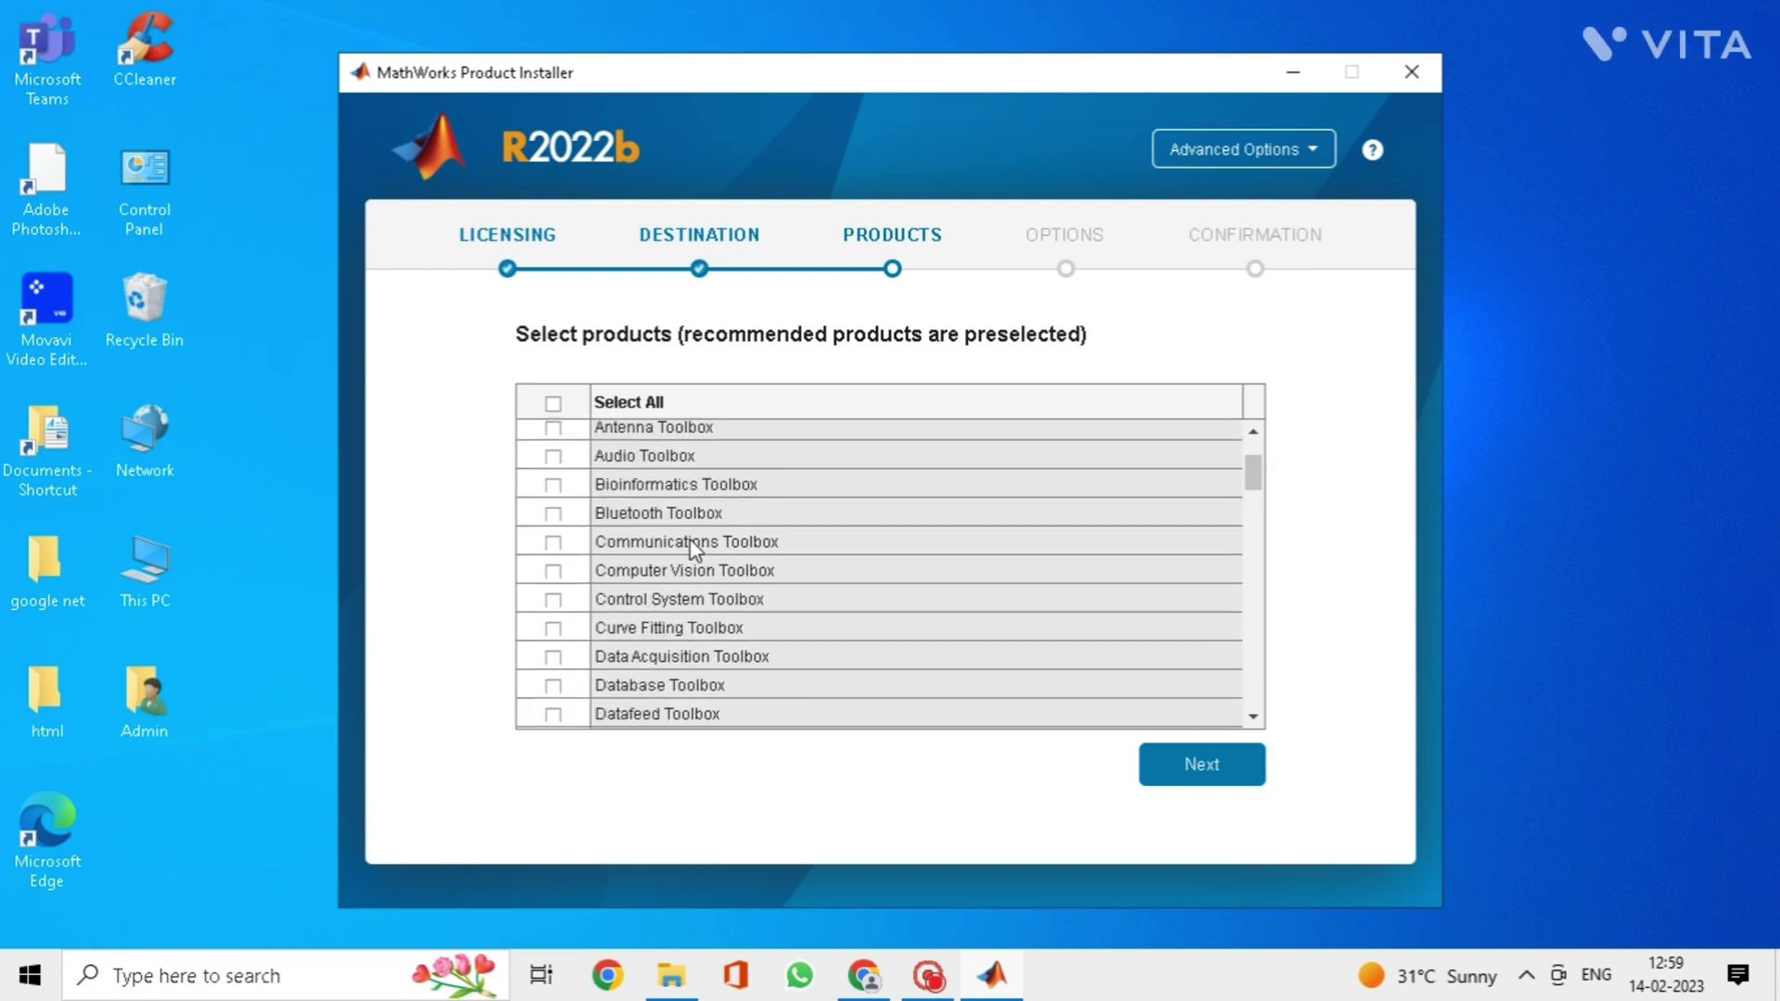
left_click(1230, 772)
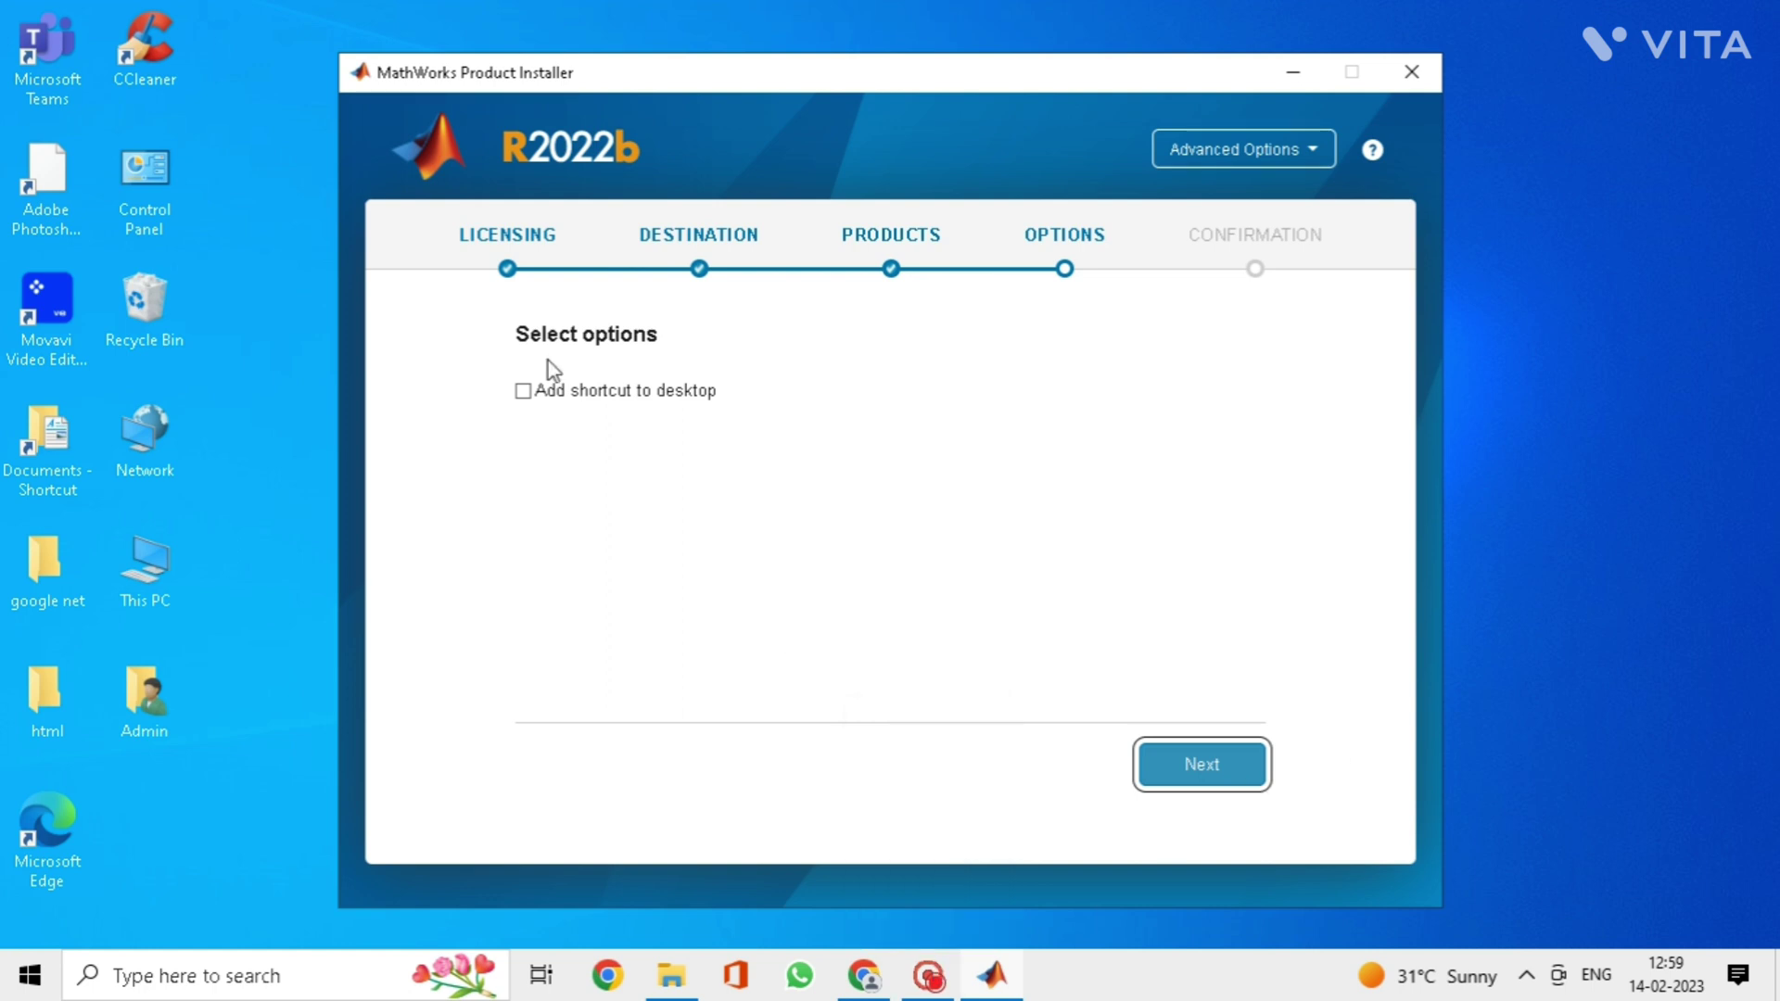
Enable 'Add shortcut to desktop', confirm the selections, and begin the installation.
left_click(591, 393)
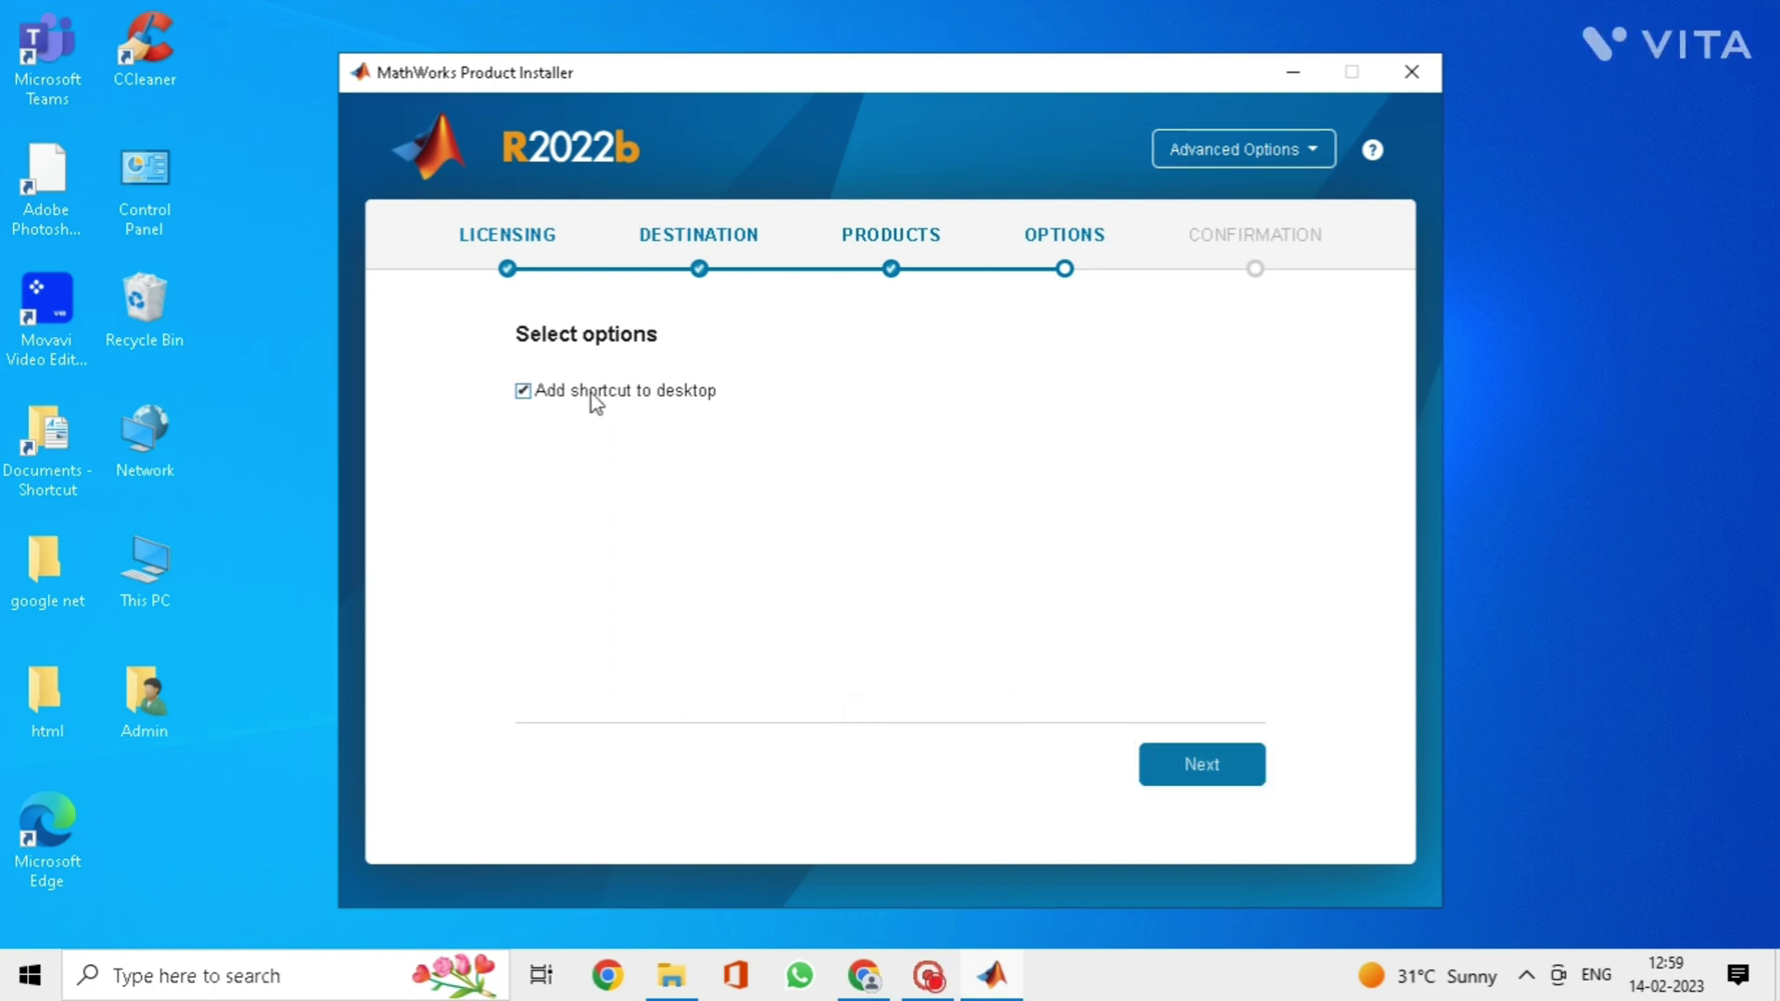
left_click(1234, 759)
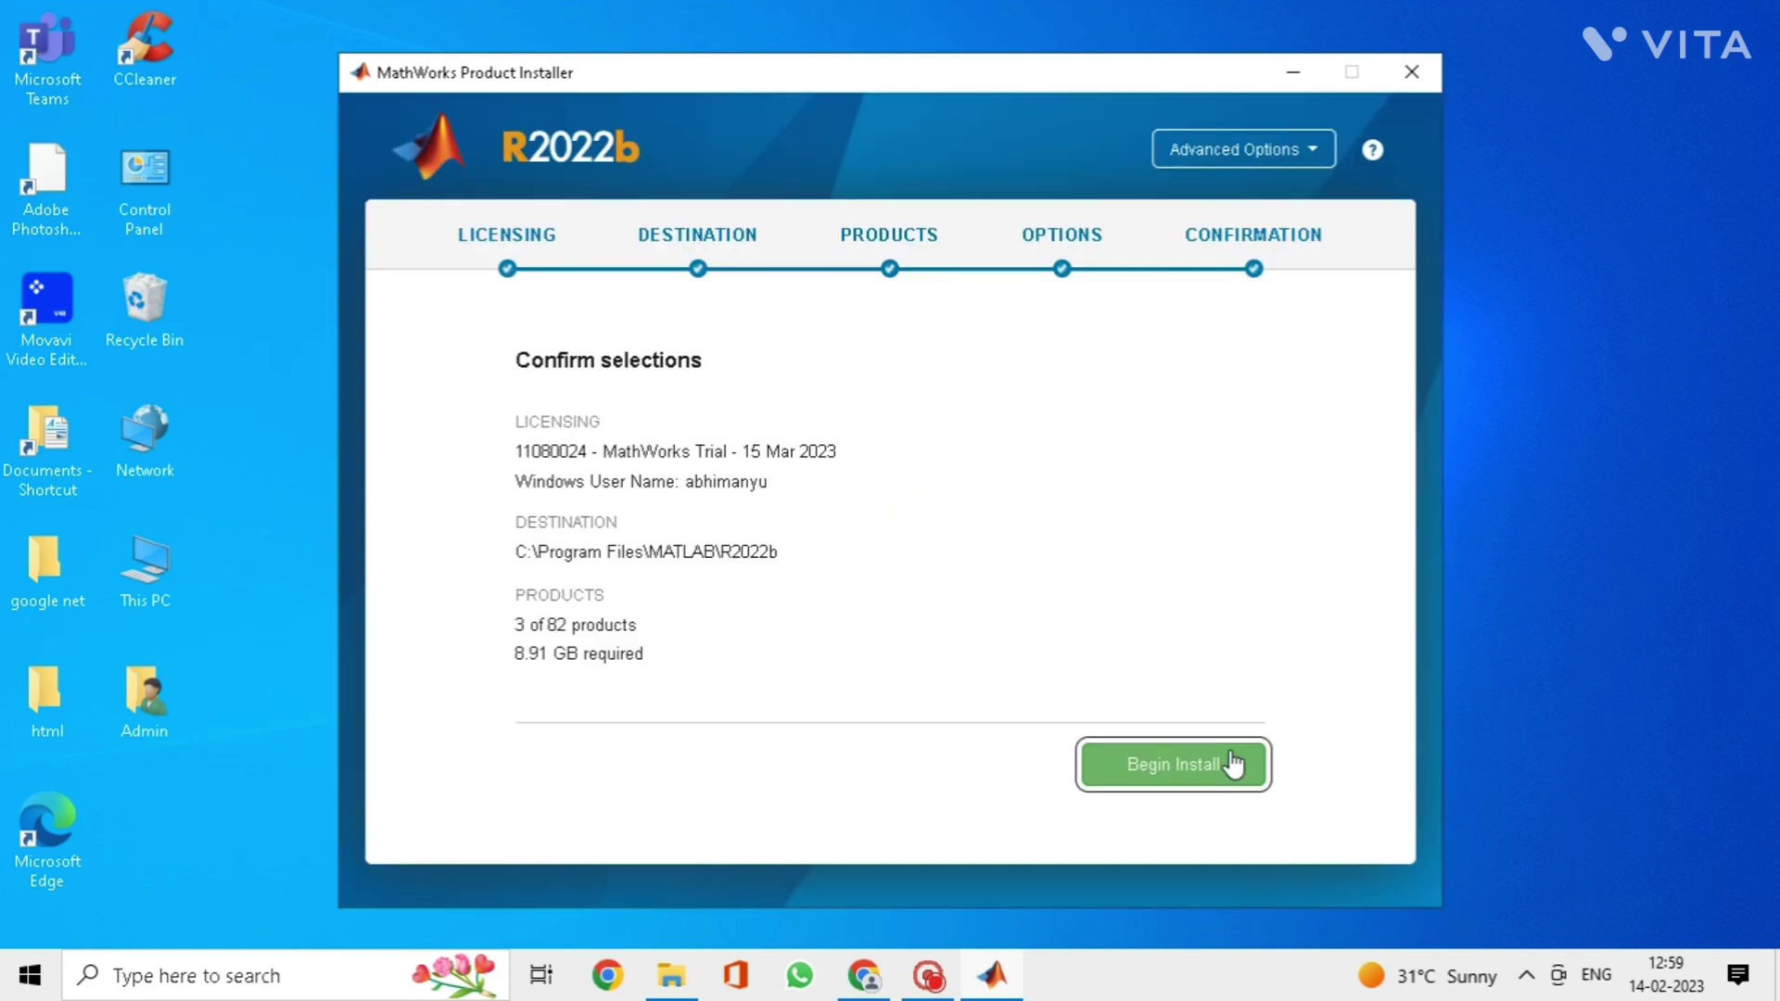
left_click(1179, 774)
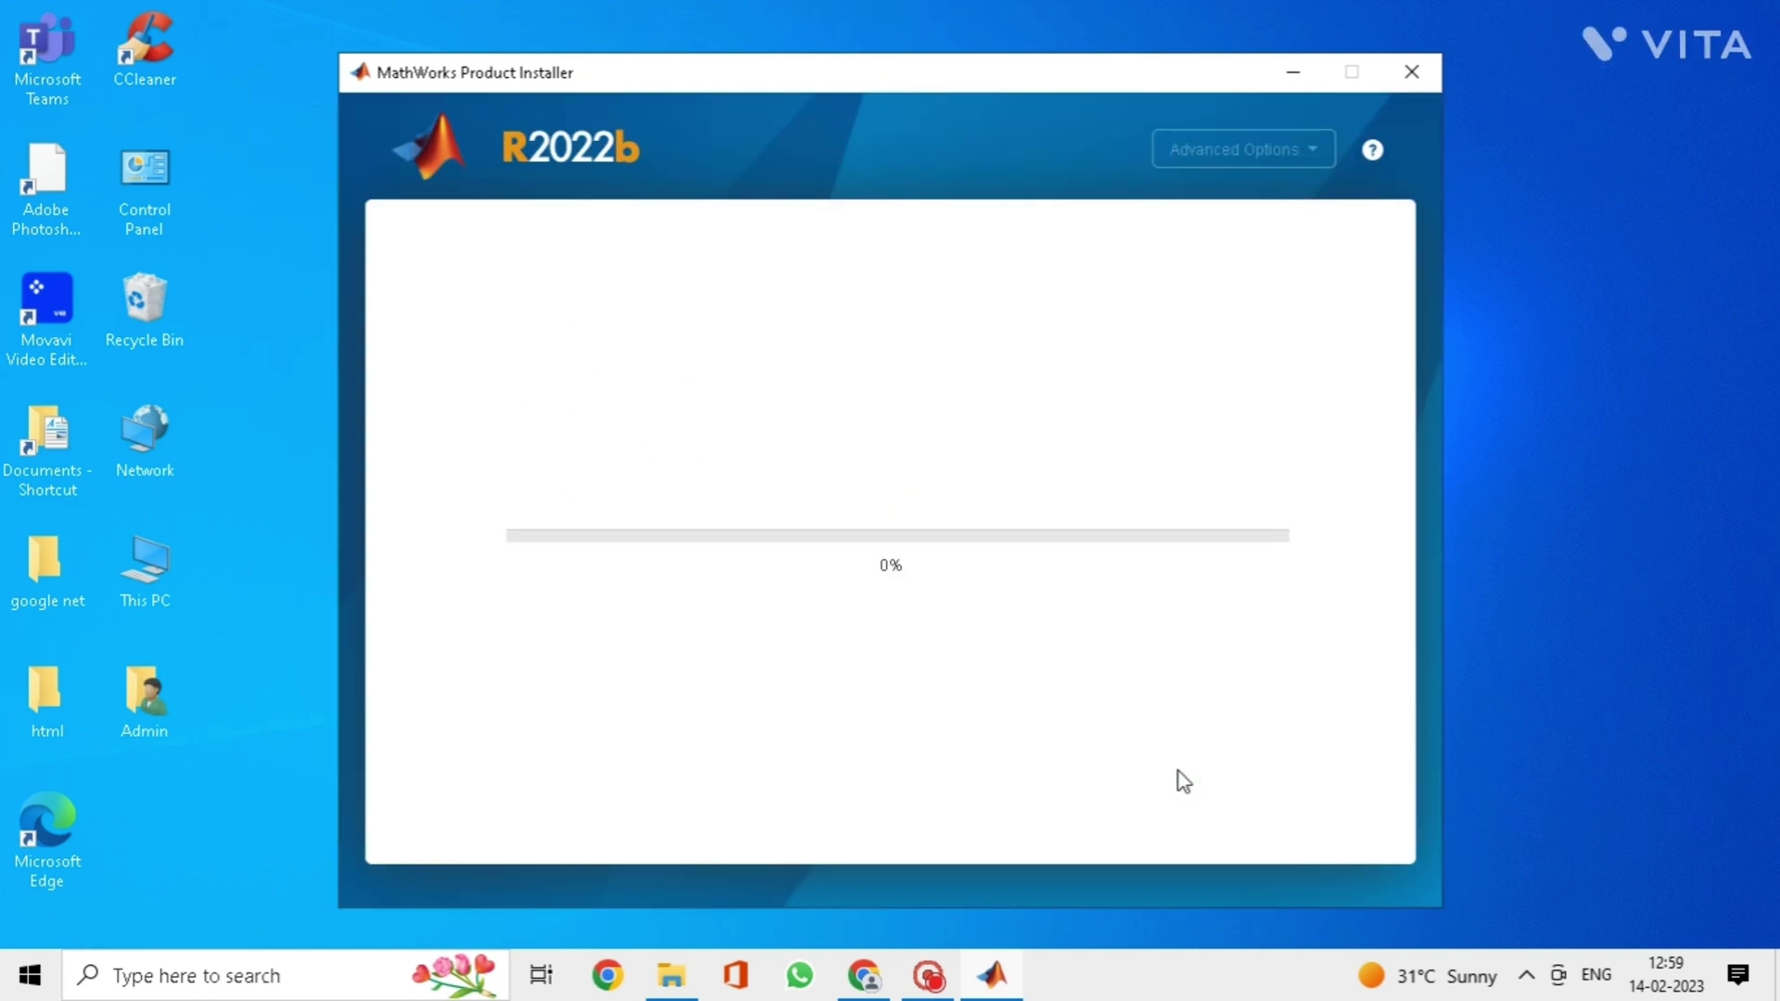